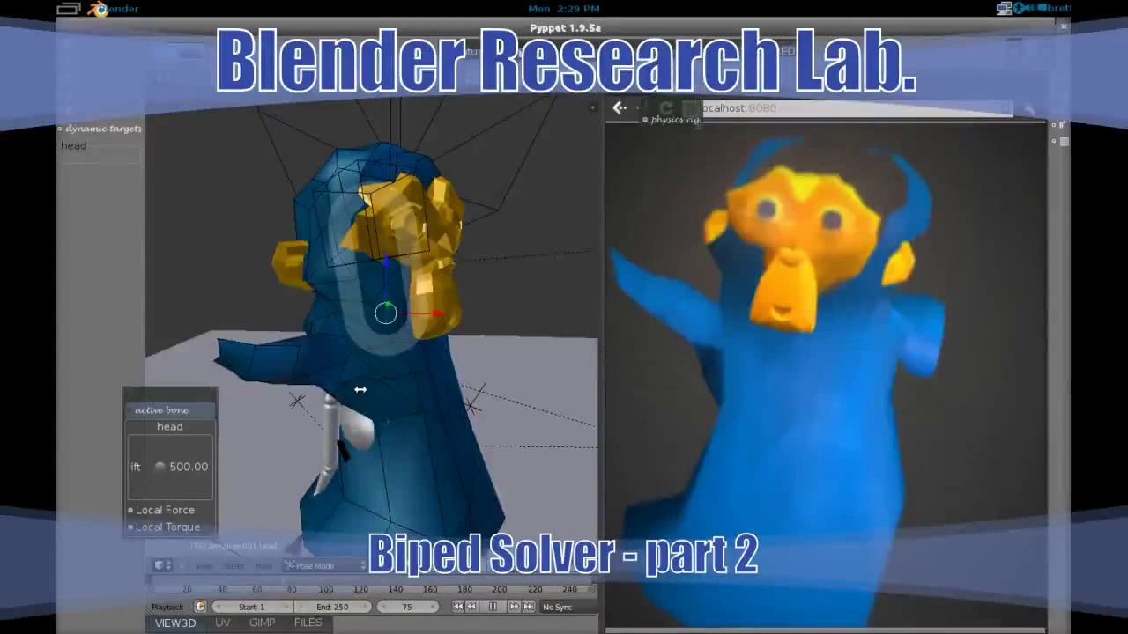
{"action": "middle_click_drag", "start_coordinate": [346, 389], "coordinate": [332, 389]}
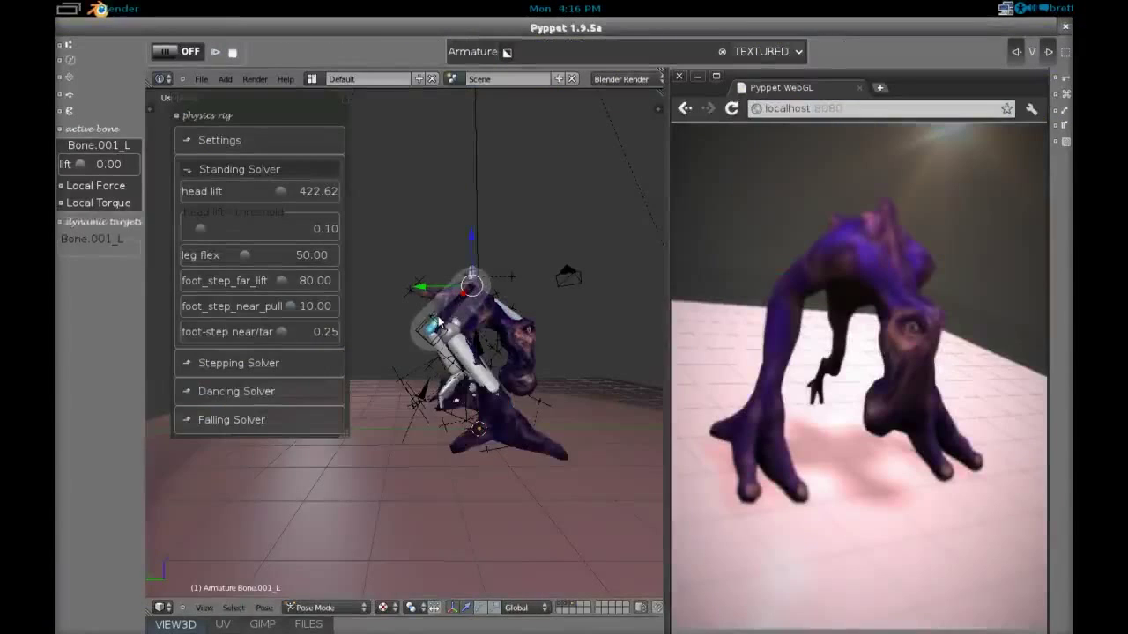
- Set the local torque x of Bone.001_L.001 to -227.27 and start the physics simulation
{"action": "right_click", "coordinate": [438, 351]}
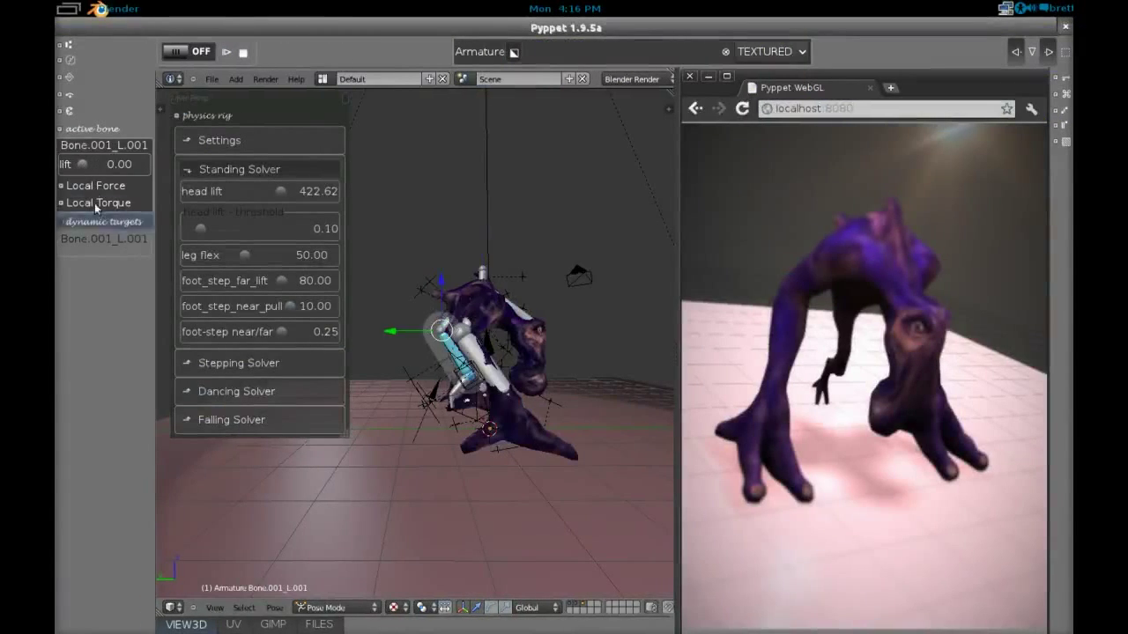
{"action": "left_click", "coordinate": [96, 206]}
{"action": "left_click", "coordinate": [202, 53]}
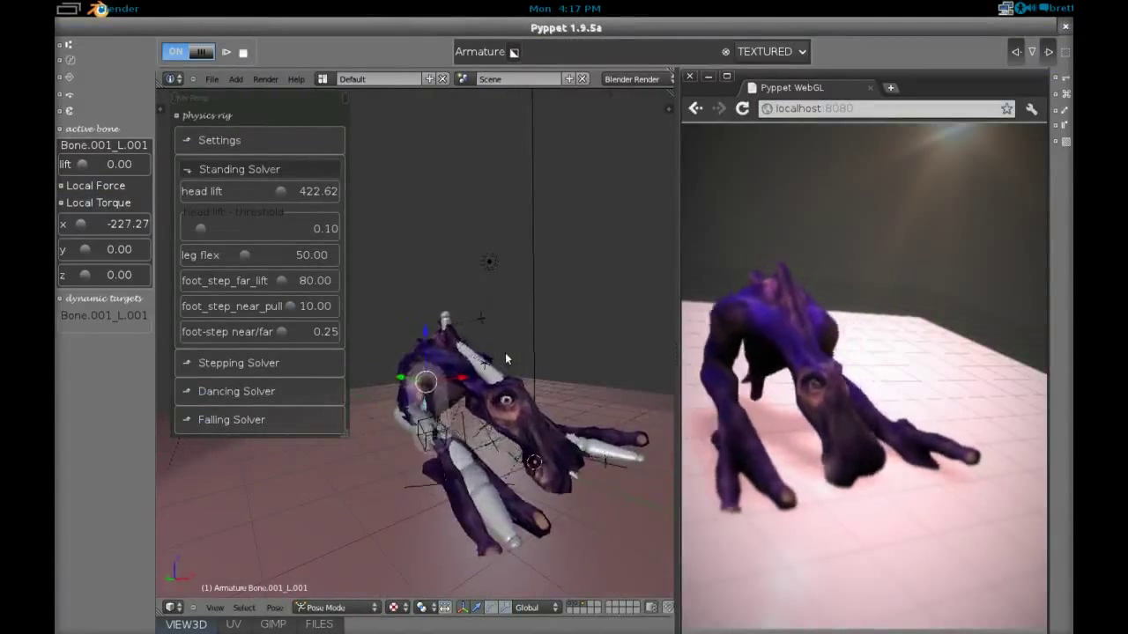
- Raise the rig's standing threshold to 1.00 and the Standing Solver's head lift to 500
{"action": "left_click", "coordinate": [260, 141]}
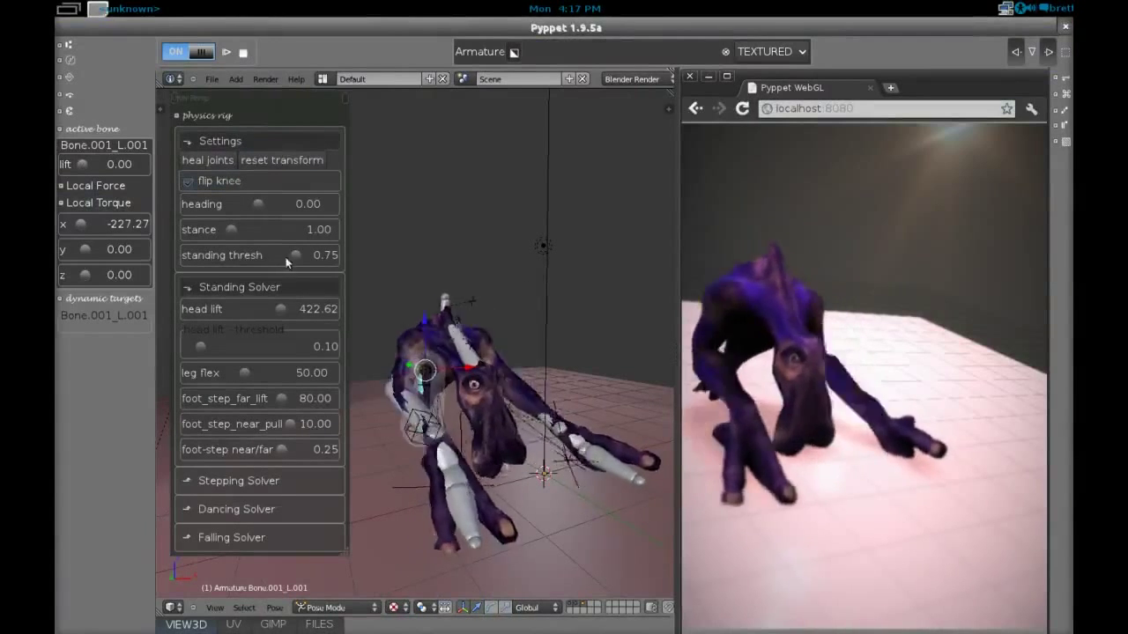
{"action": "left_click_drag", "start_coordinate": [296, 255], "coordinate": [308, 252]}
{"action": "left_click_drag", "start_coordinate": [281, 308], "coordinate": [294, 309]}
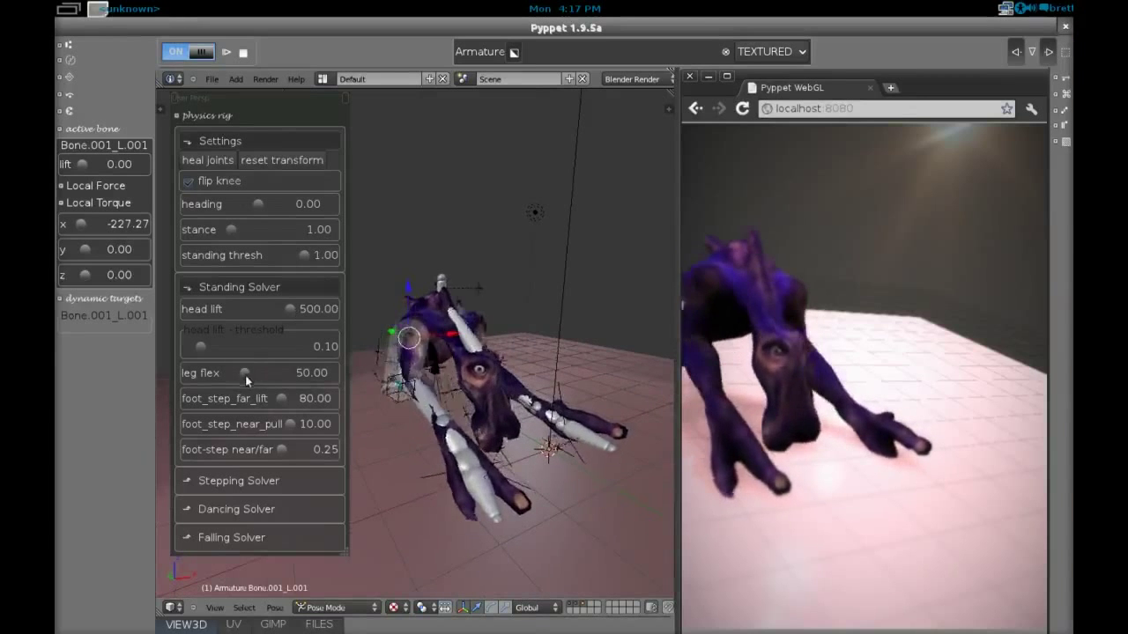
- In the Stepping Solver, set on-step leg flex to 95.65 and enable auto-step for both left and right
{"action": "left_click", "coordinate": [248, 481]}
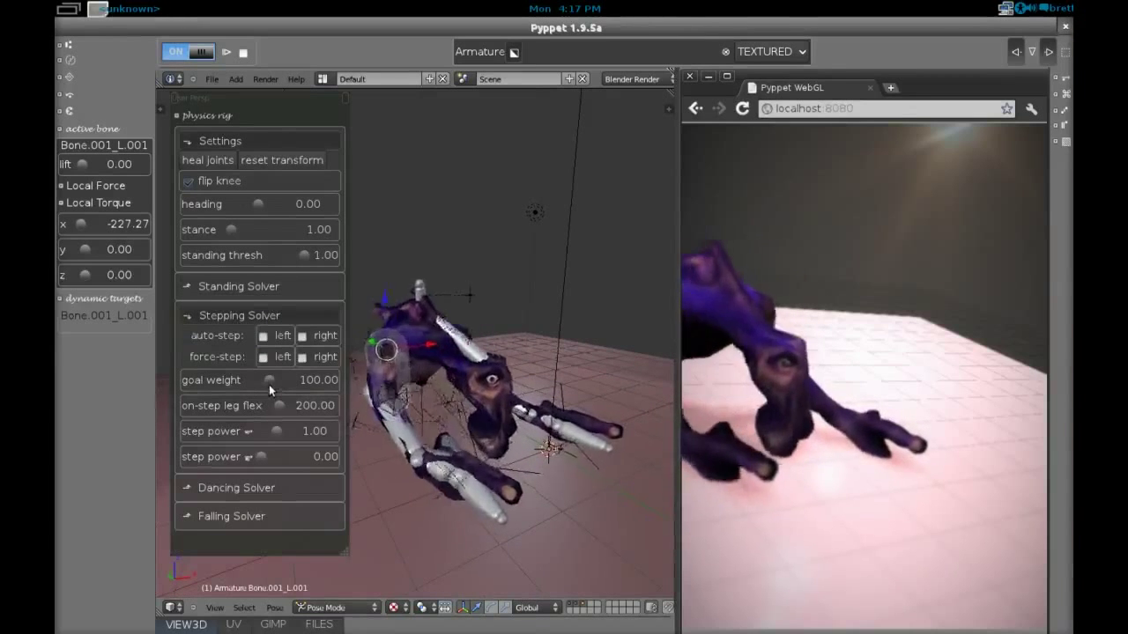
{"action": "left_click_drag", "start_coordinate": [279, 407], "coordinate": [274, 406]}
{"action": "left_click", "coordinate": [275, 336]}
{"action": "left_click", "coordinate": [304, 337]}
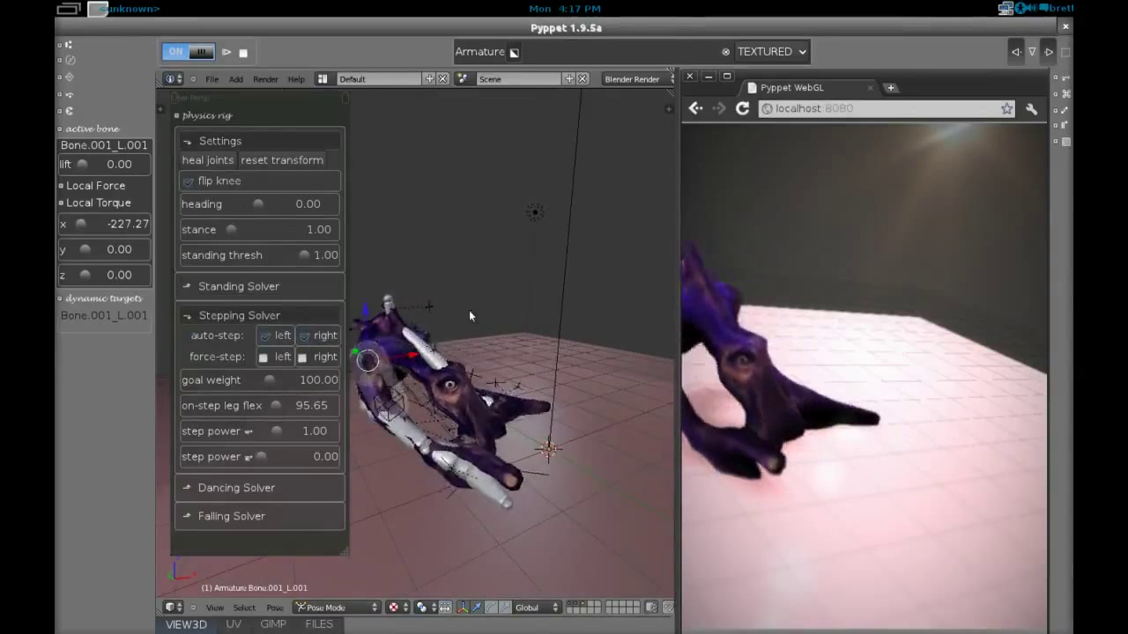
- Restart the physics simulation and set the lift of Bone.001_R to 281.82
{"action": "left_click", "coordinate": [182, 51]}
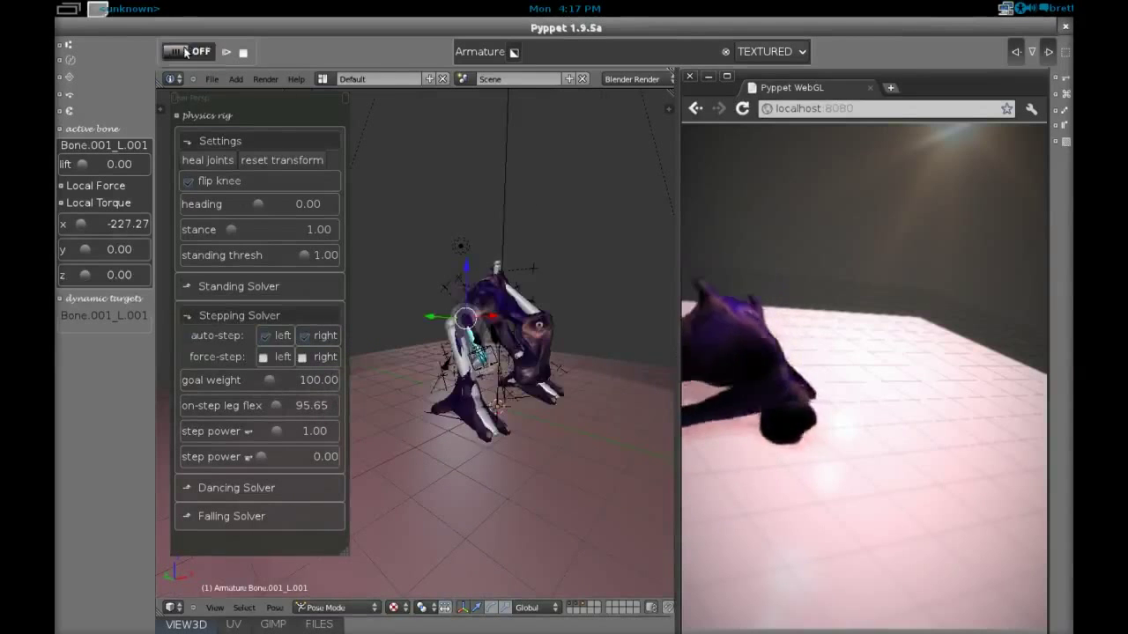
{"action": "left_click", "coordinate": [182, 51]}
{"action": "right_click", "coordinate": [520, 363]}
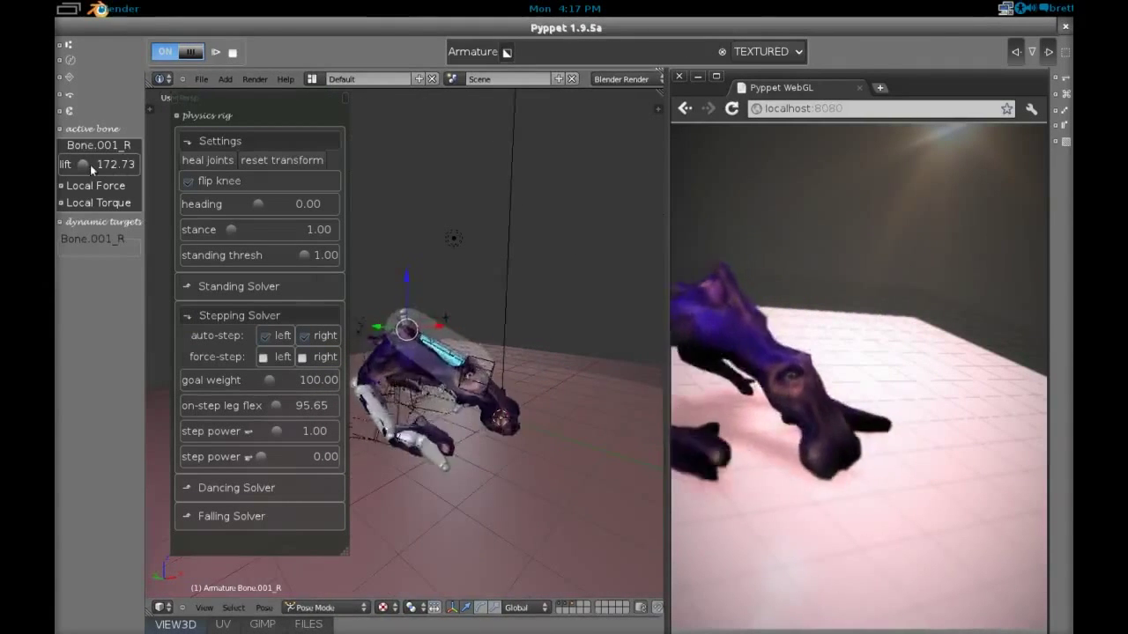
{"action": "left_click_drag", "start_coordinate": [87, 164], "coordinate": [90, 165]}
{"action": "middle_click_drag", "start_coordinate": [505, 315], "coordinate": [432, 341]}
{"action": "middle_click_drag", "start_coordinate": [499, 327], "coordinate": [428, 330]}
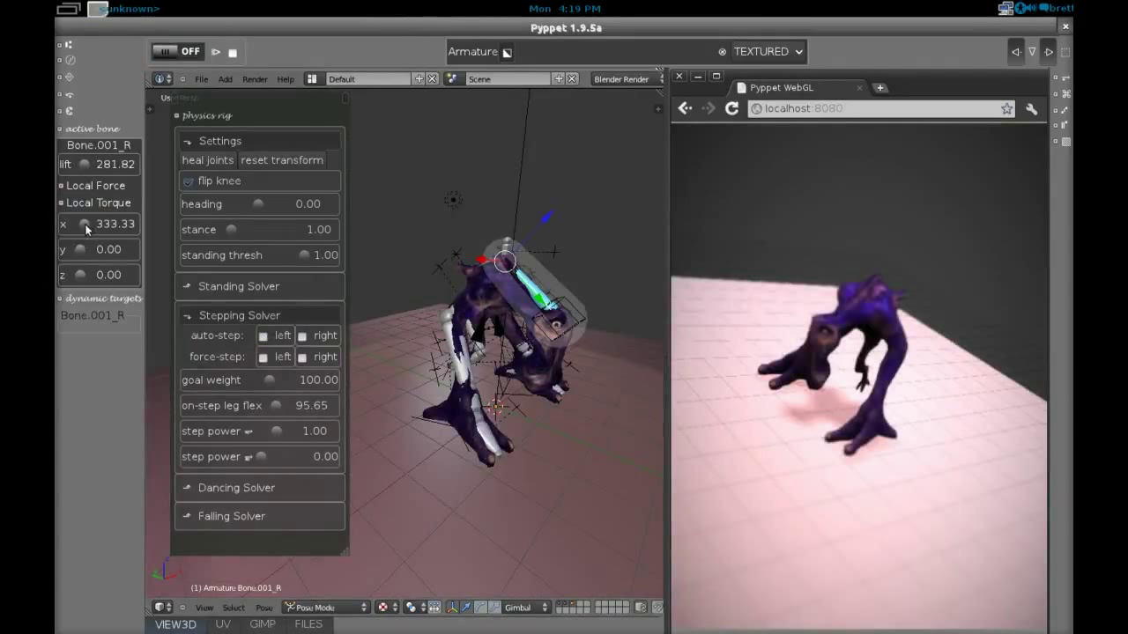
- Reveal the Local Force values of Bone.001_R and start the physics simulation
{"action": "left_click", "coordinate": [85, 188]}
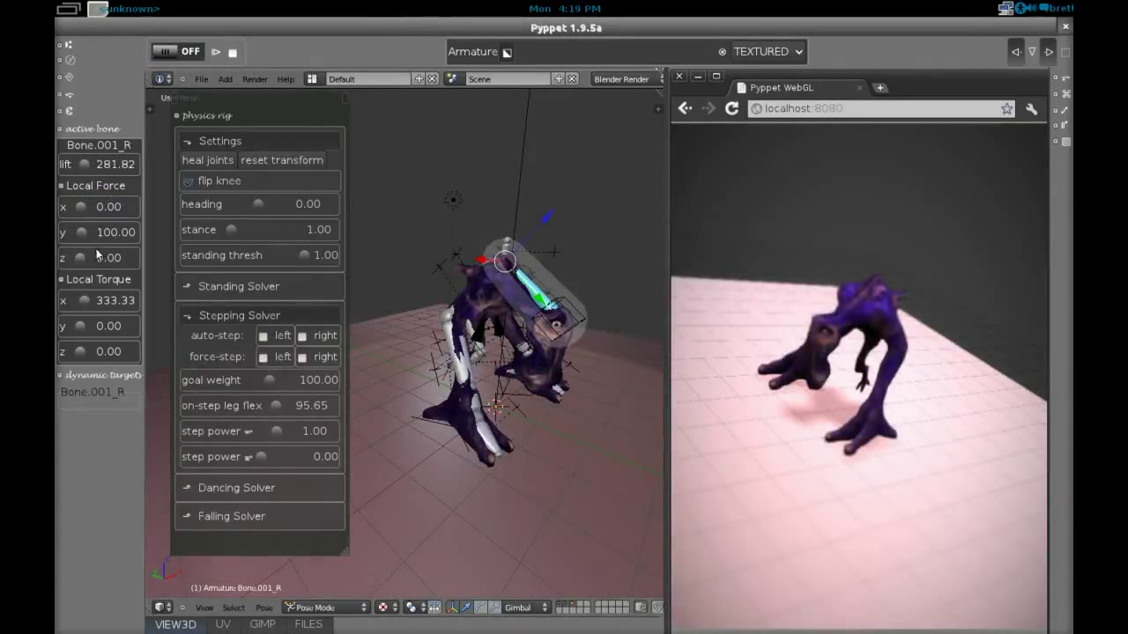
{"action": "left_click", "coordinate": [185, 55]}
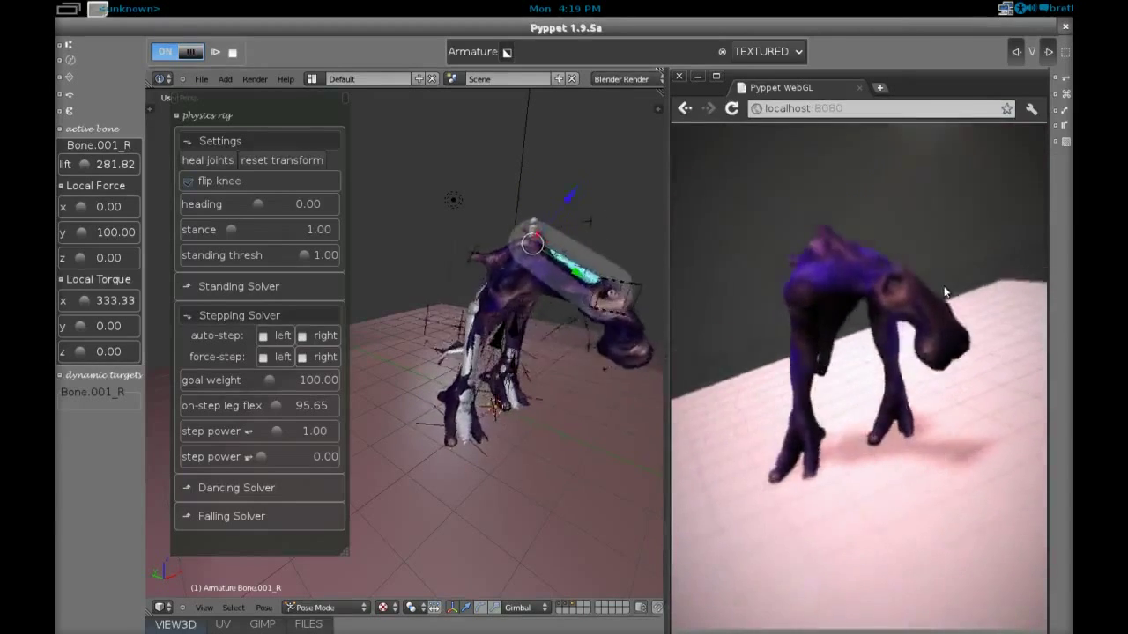
- Rotate the floor cube into a slope beneath the walking creature while the simulation runs
{"action": "scroll", "coordinate": [529, 339], "scroll_direction": "down", "scroll_amount": 4}
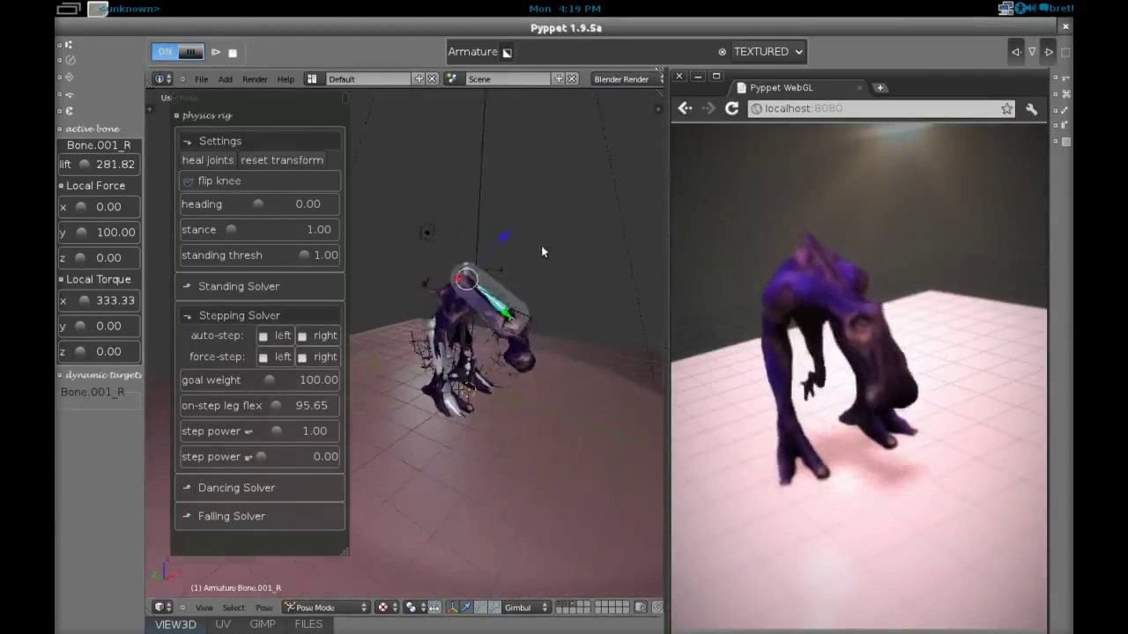
{"action": "right_click", "coordinate": [624, 353]}
{"action": "key", "text": "r"}
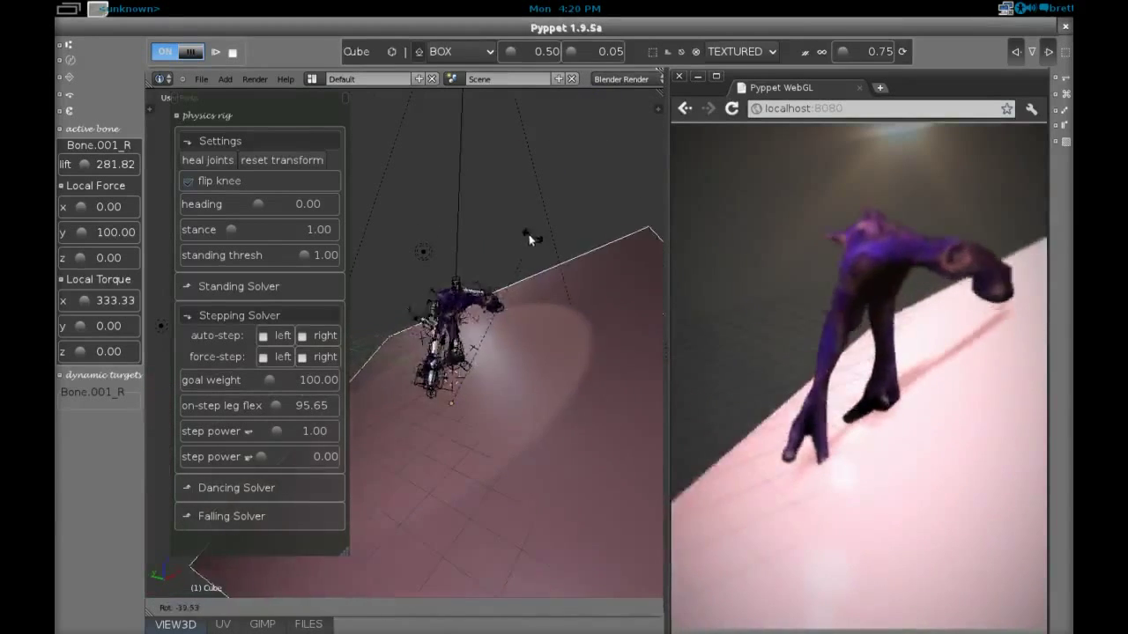
{"action": "left_click", "coordinate": [487, 284]}
- Move the tilted floor cube twice to reposition the slope under the creature
{"action": "key", "text": "g"}
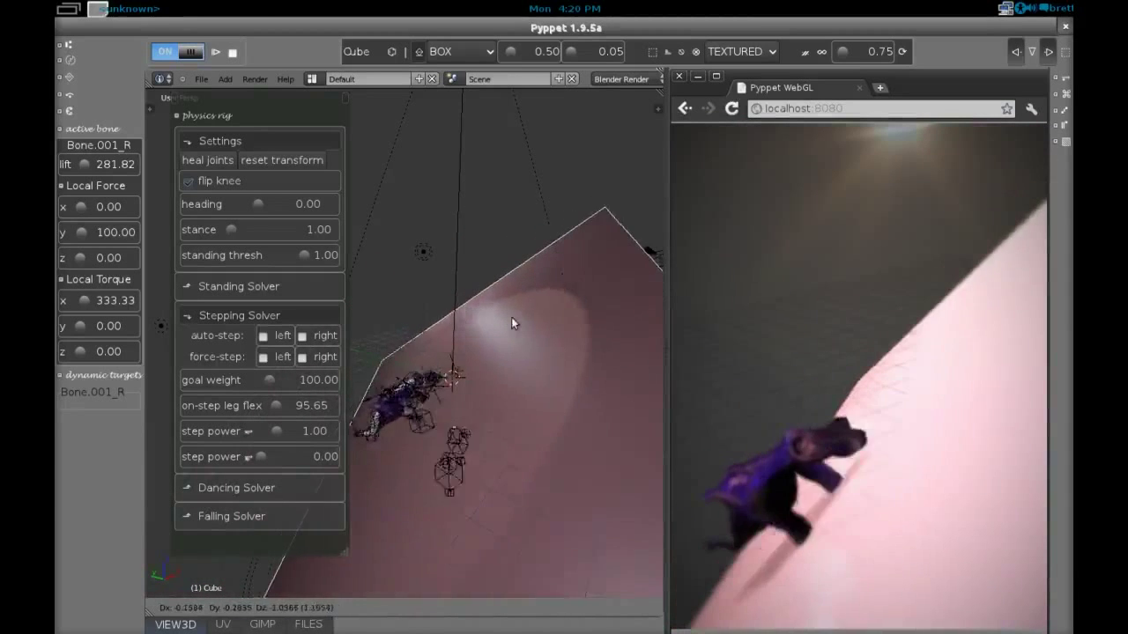
{"action": "left_click", "coordinate": [483, 344]}
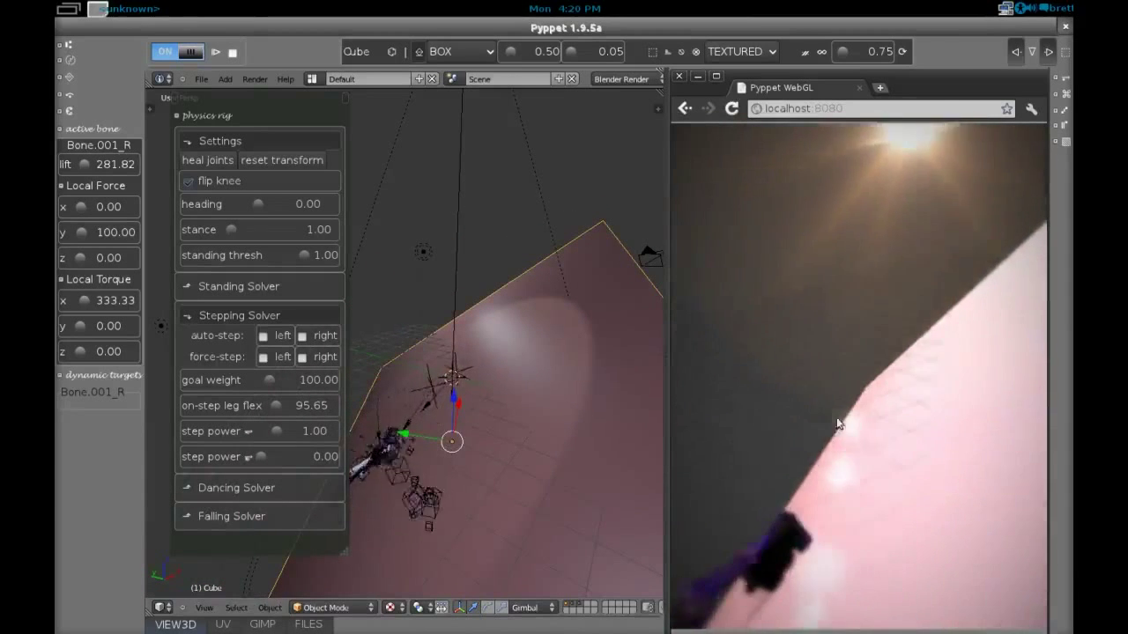
{"action": "key", "text": "g"}
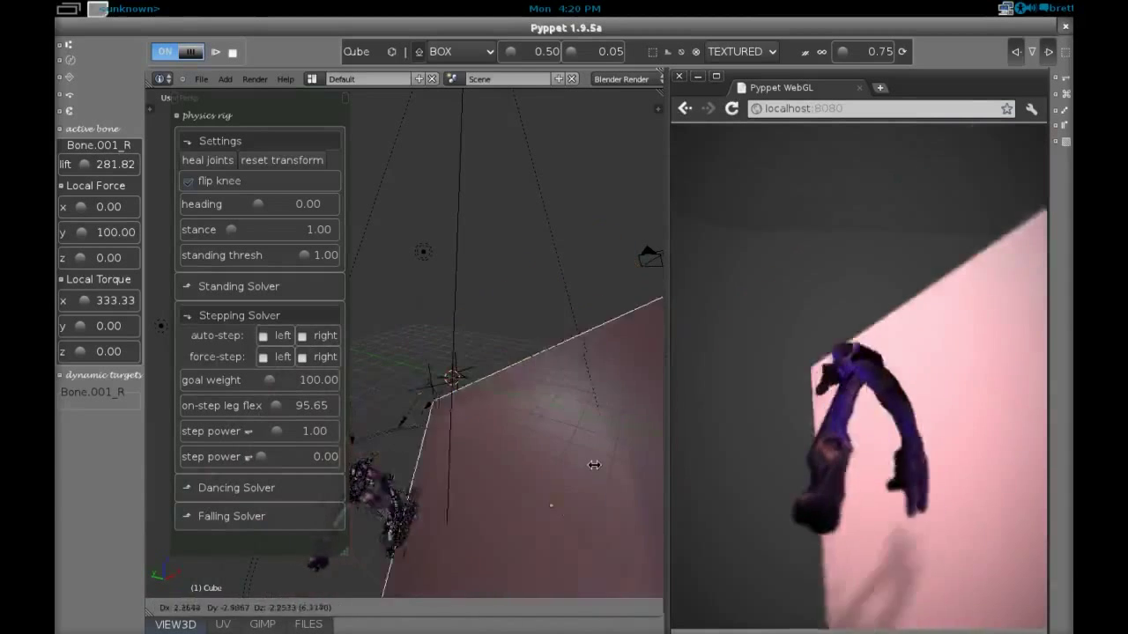
{"action": "left_click", "coordinate": [527, 424]}
- Reset the physics simulation and run it again with the creature above the tilted floor
{"action": "left_click", "coordinate": [189, 54]}
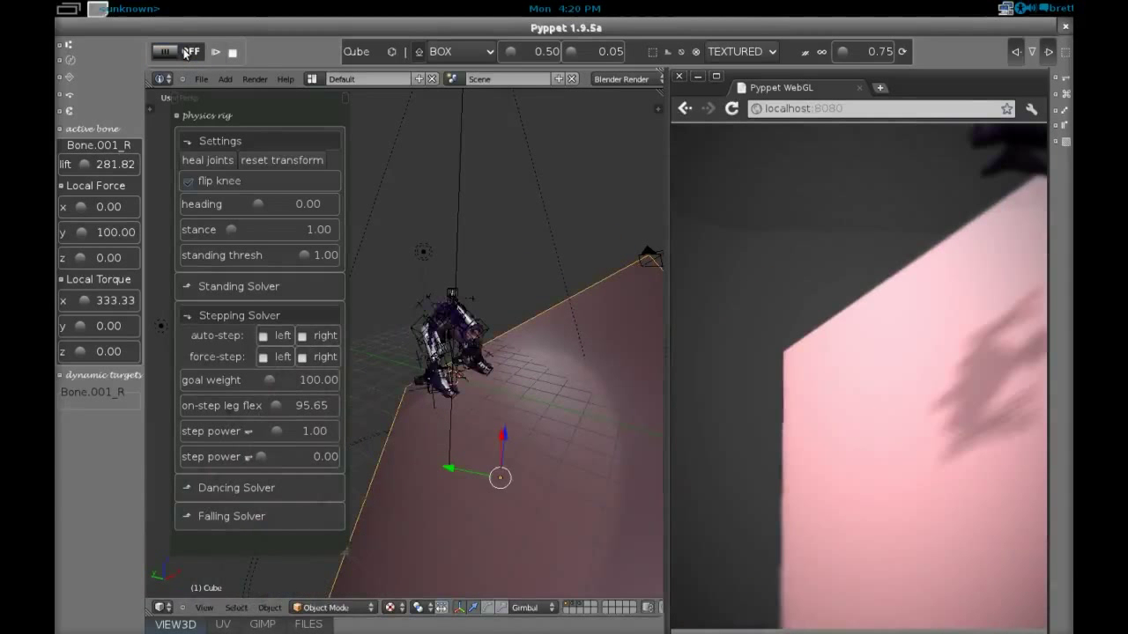
{"action": "middle_click_drag", "start_coordinate": [423, 388], "coordinate": [400, 350]}
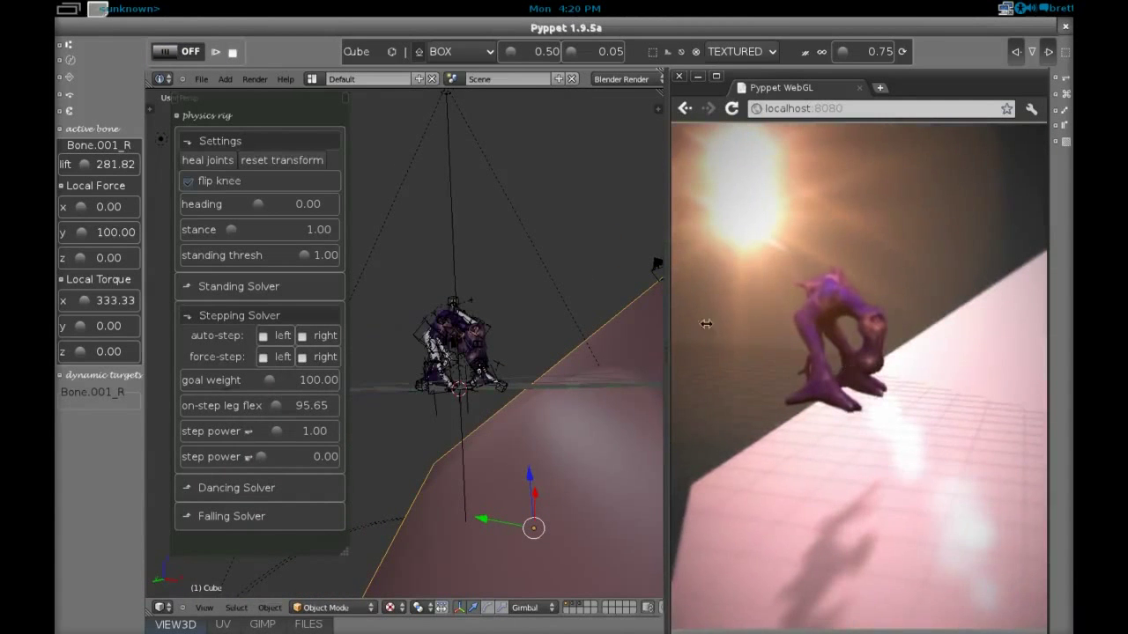
{"action": "left_click", "coordinate": [184, 55]}
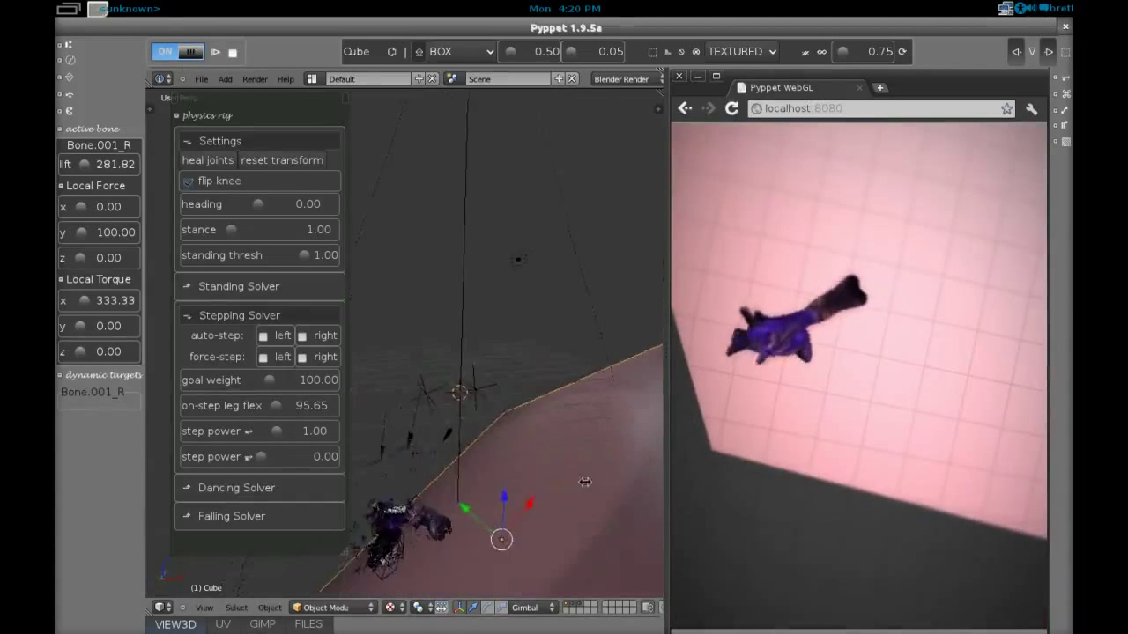
{"action": "middle_click_drag", "start_coordinate": [523, 446], "coordinate": [560, 393], "text": "shift"}
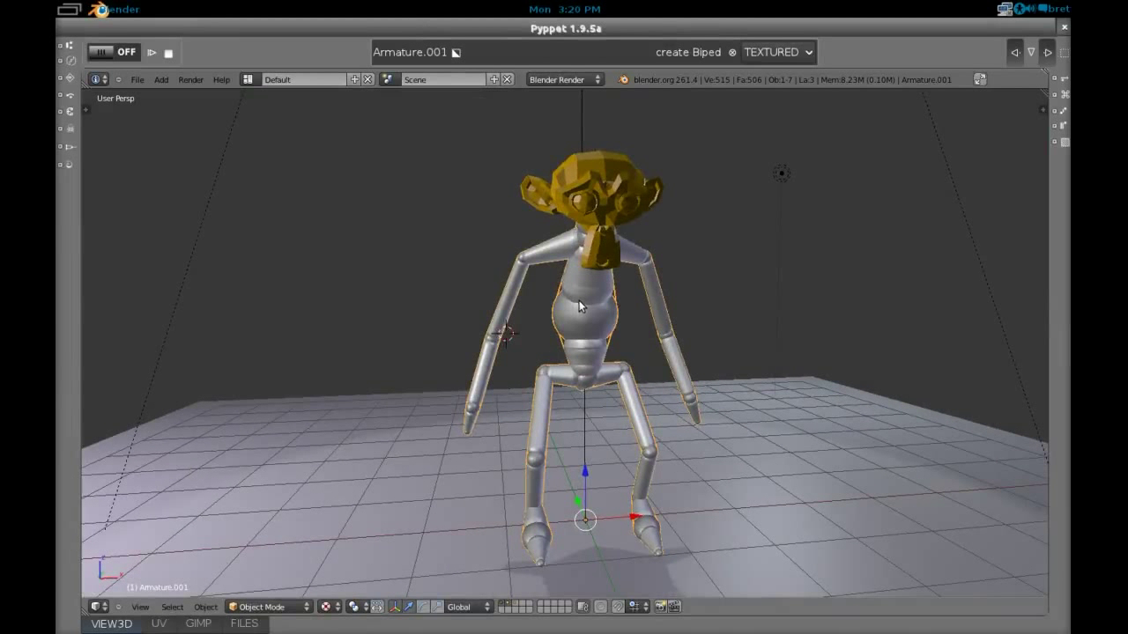
- Create a biped physics rig from Armature.001 and switch the armature to Pose Mode
{"action": "left_click", "coordinate": [695, 53]}
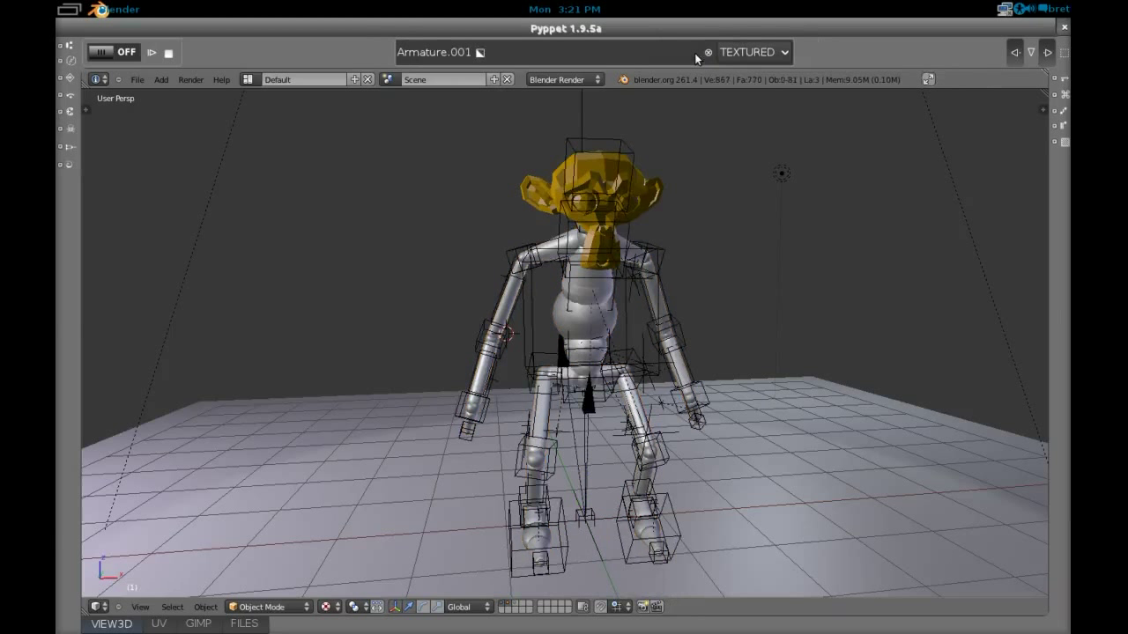
{"action": "left_click", "coordinate": [787, 425]}
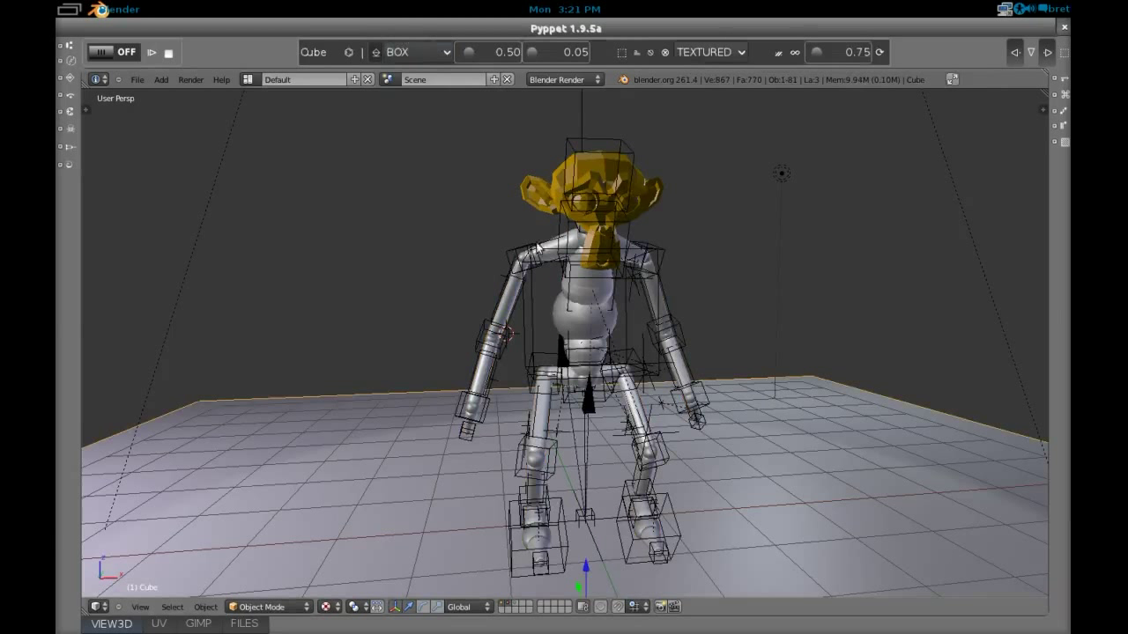
{"action": "right_click", "coordinate": [537, 248]}
{"action": "left_click", "coordinate": [485, 52]}
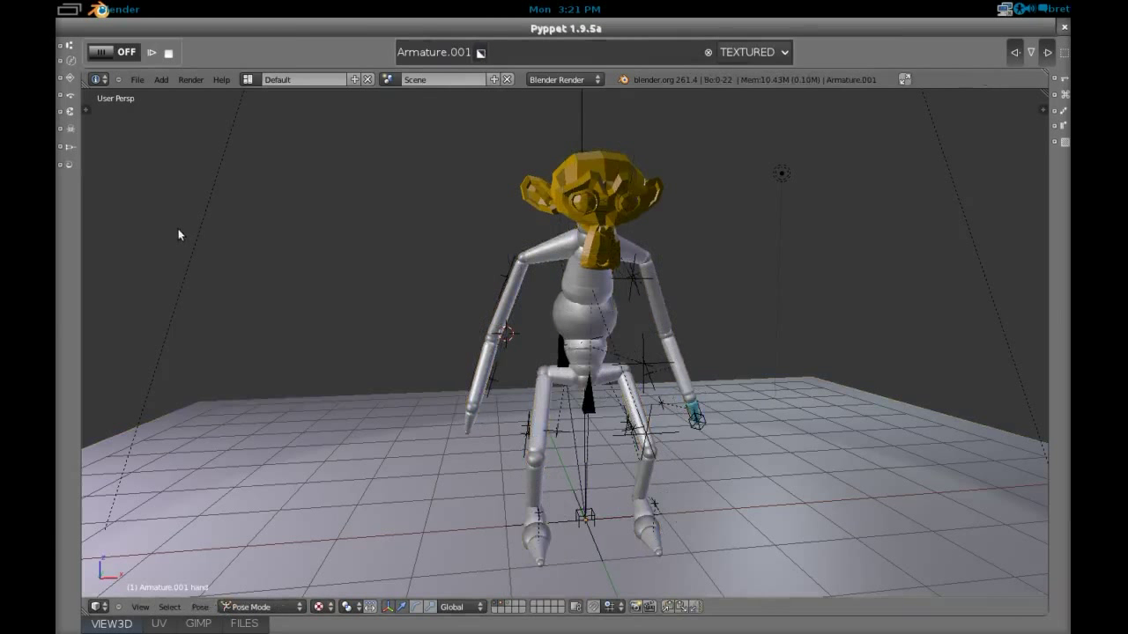
- Detach the physics rig options as a floating panel over the 3D view and expand their Settings section
{"action": "left_click", "coordinate": [69, 130]}
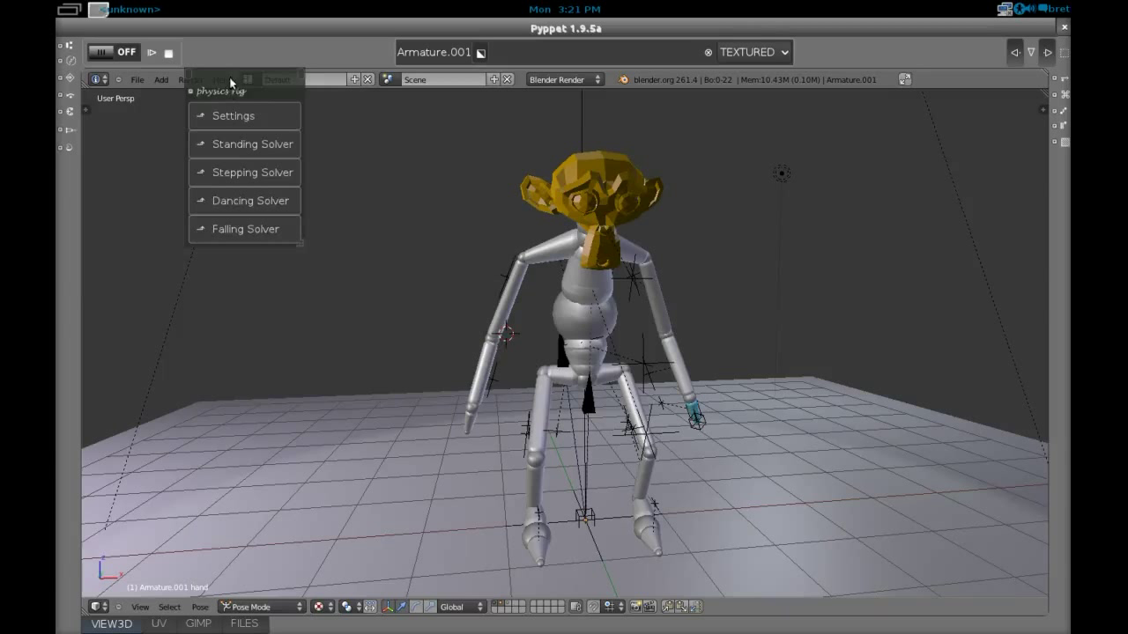
{"action": "left_click_drag", "start_coordinate": [230, 83], "coordinate": [162, 133]}
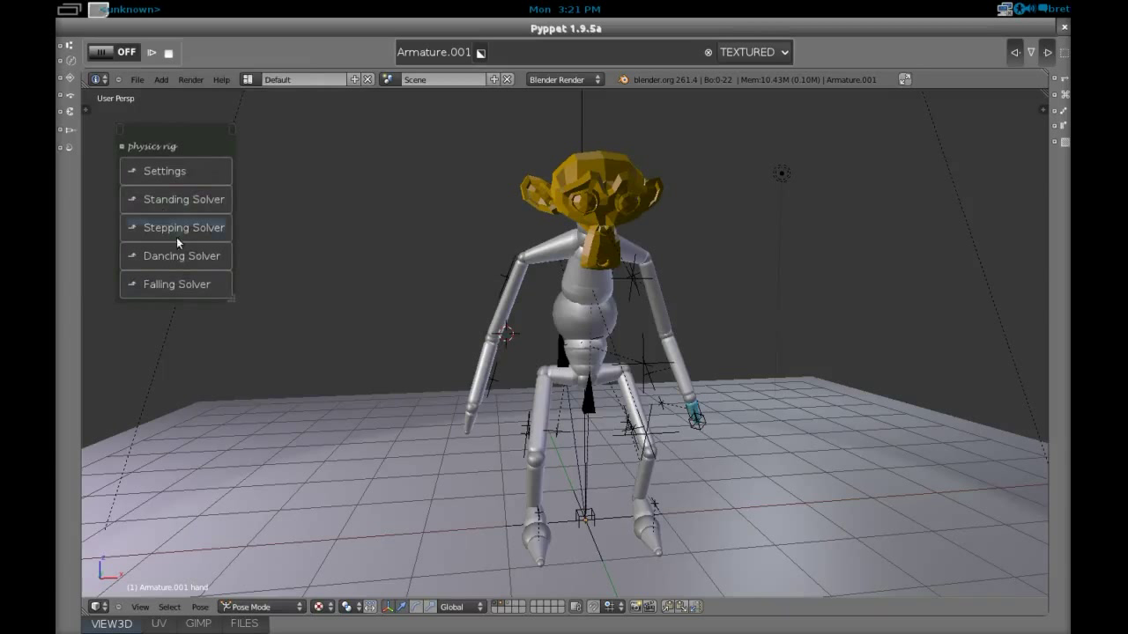
{"action": "left_click", "coordinate": [153, 173]}
{"action": "left_click_drag", "start_coordinate": [156, 131], "coordinate": [145, 110]}
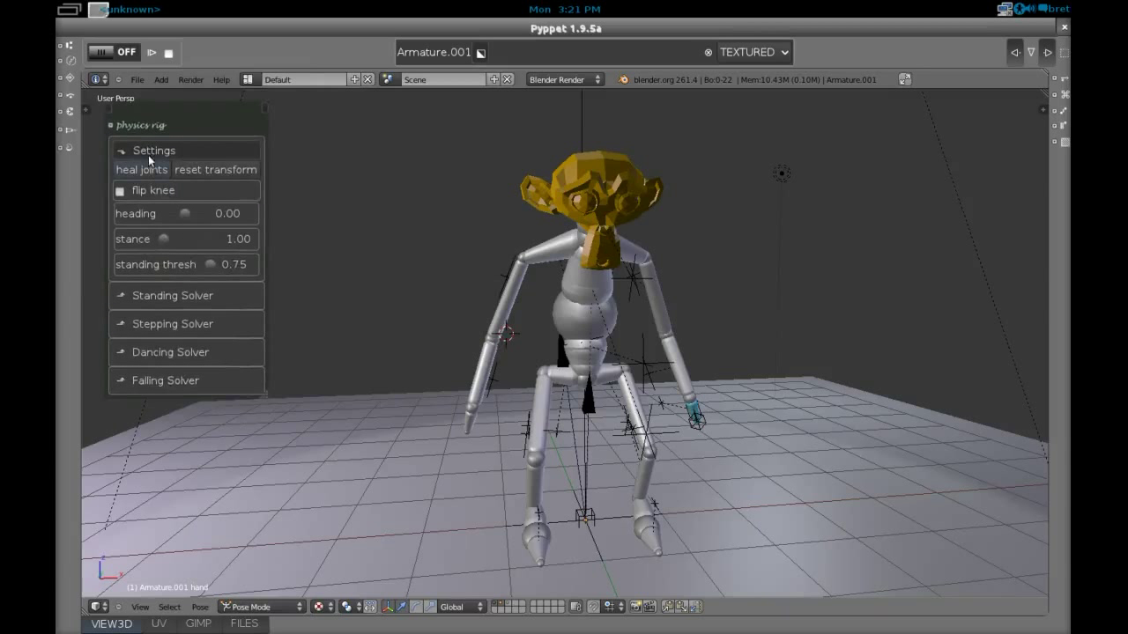
- Examine the Standing, Stepping, Dancing and Falling Solver parameters one after another, collapsing each section
{"action": "left_click", "coordinate": [150, 152]}
{"action": "left_click", "coordinate": [141, 179]}
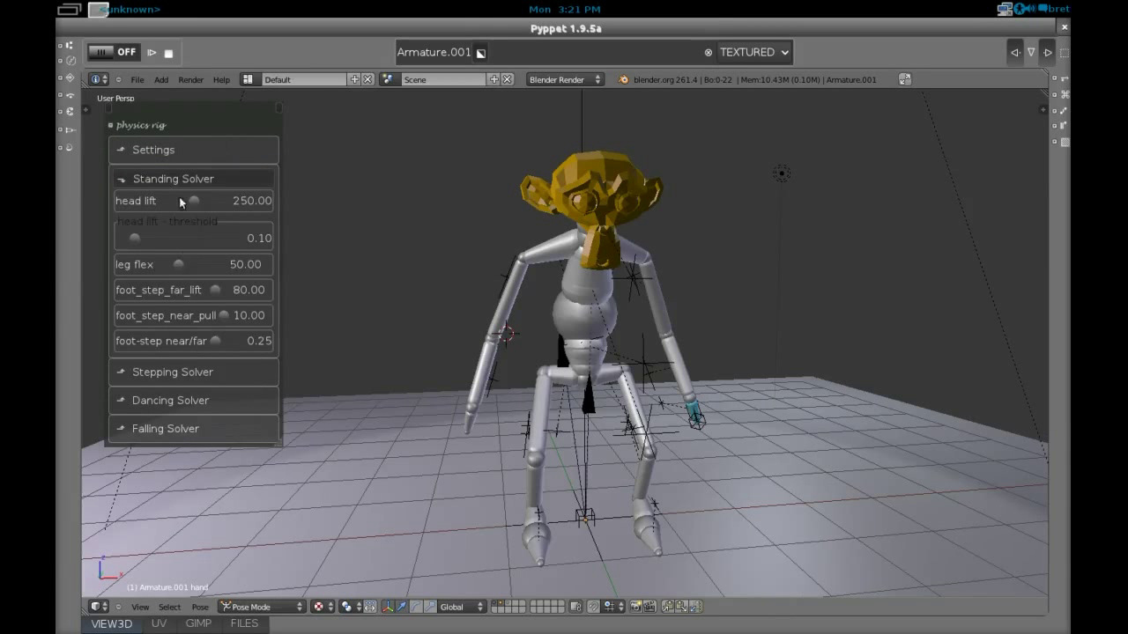
{"action": "left_click", "coordinate": [167, 178]}
{"action": "left_click", "coordinate": [164, 209]}
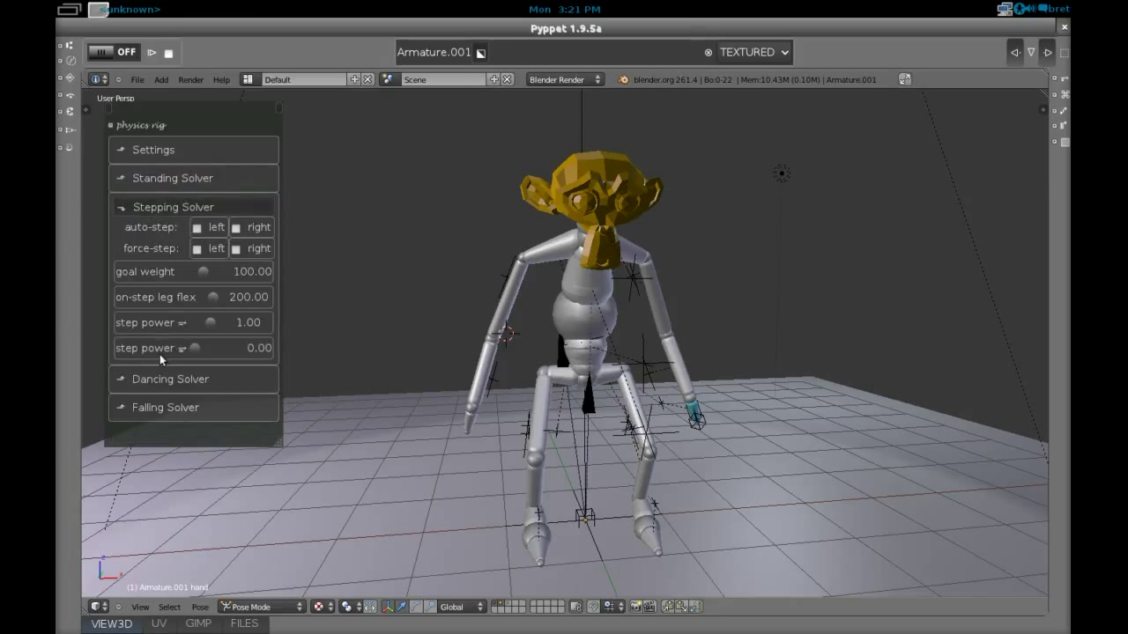
{"action": "left_click", "coordinate": [158, 206]}
{"action": "left_click", "coordinate": [157, 235]}
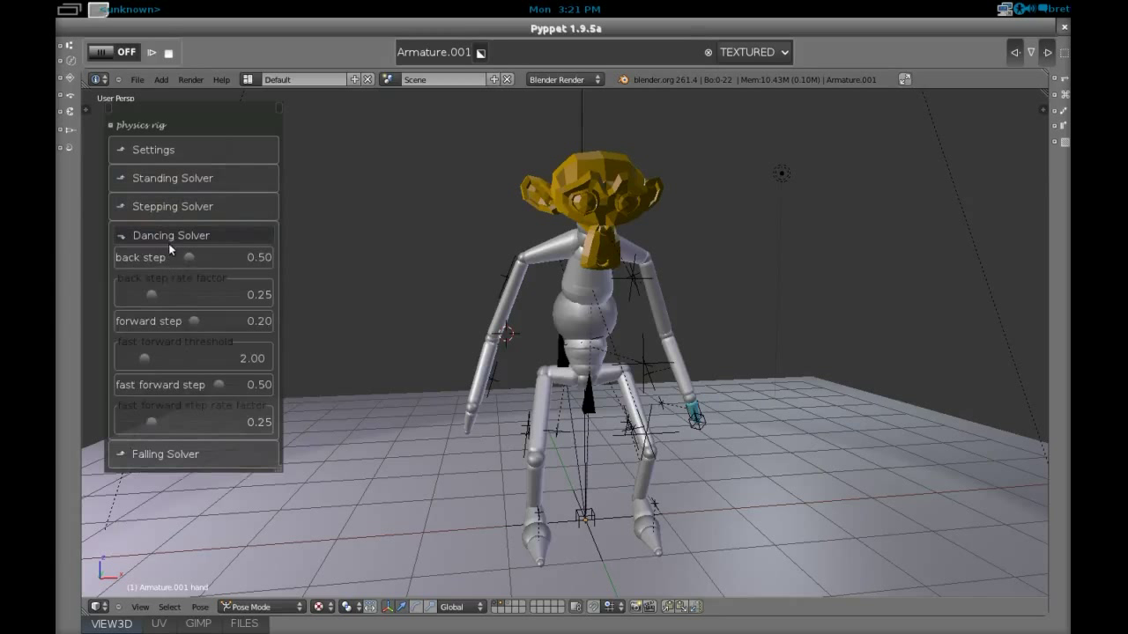
{"action": "left_click", "coordinate": [170, 239]}
{"action": "left_click", "coordinate": [170, 266]}
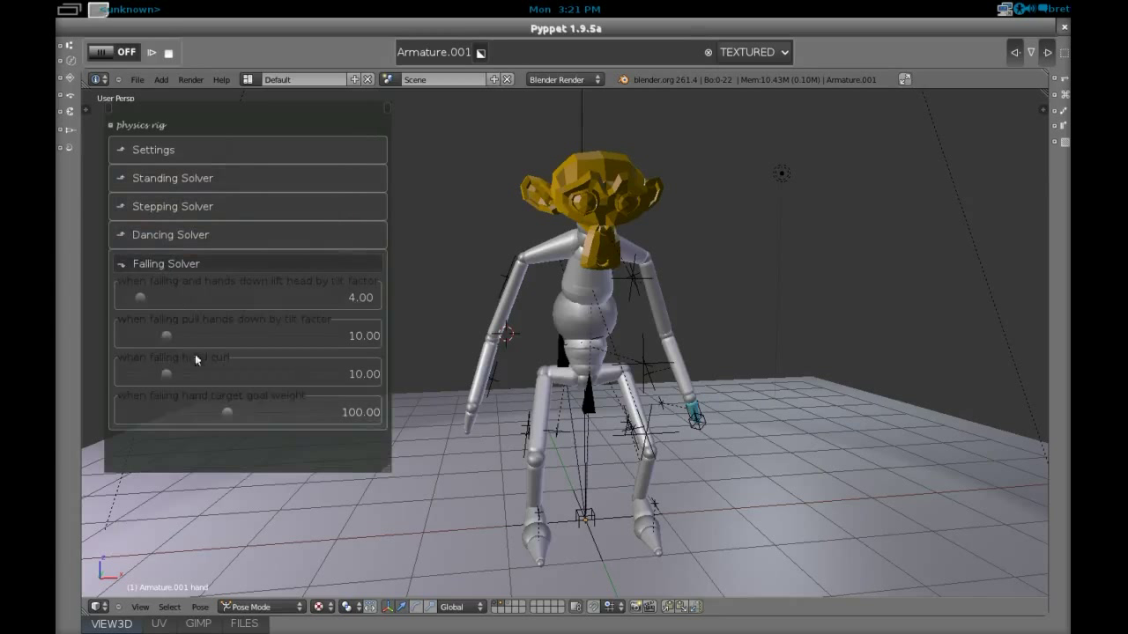
{"action": "left_click", "coordinate": [173, 264]}
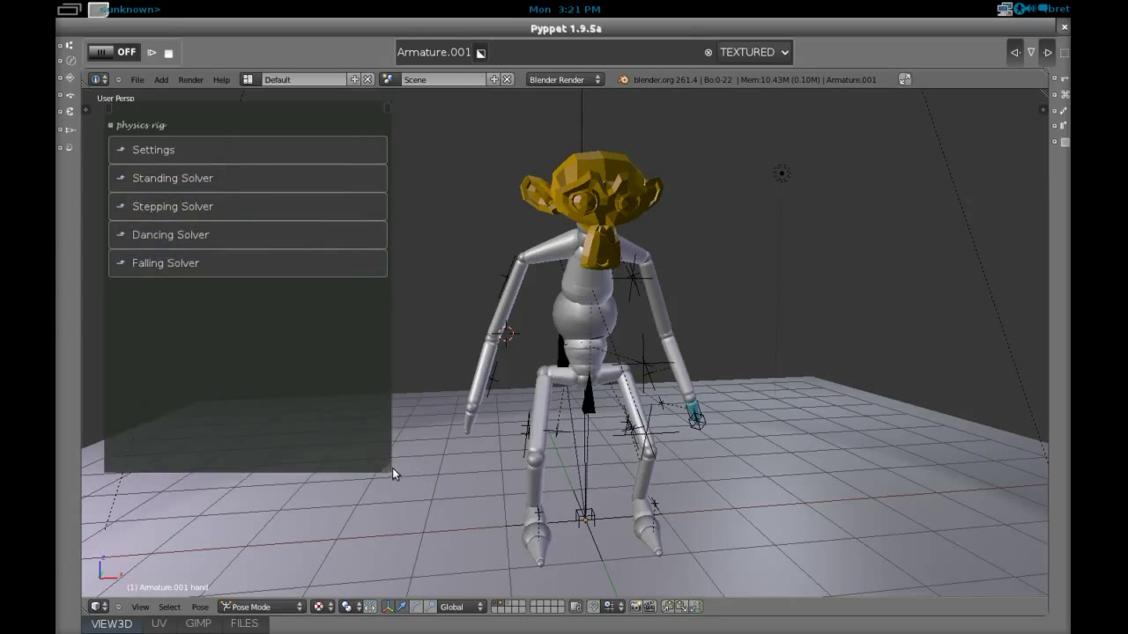
- Float the active bone settings over the 3D view for the head bone and enlarge the floating panel
{"action": "left_click", "coordinate": [66, 132]}
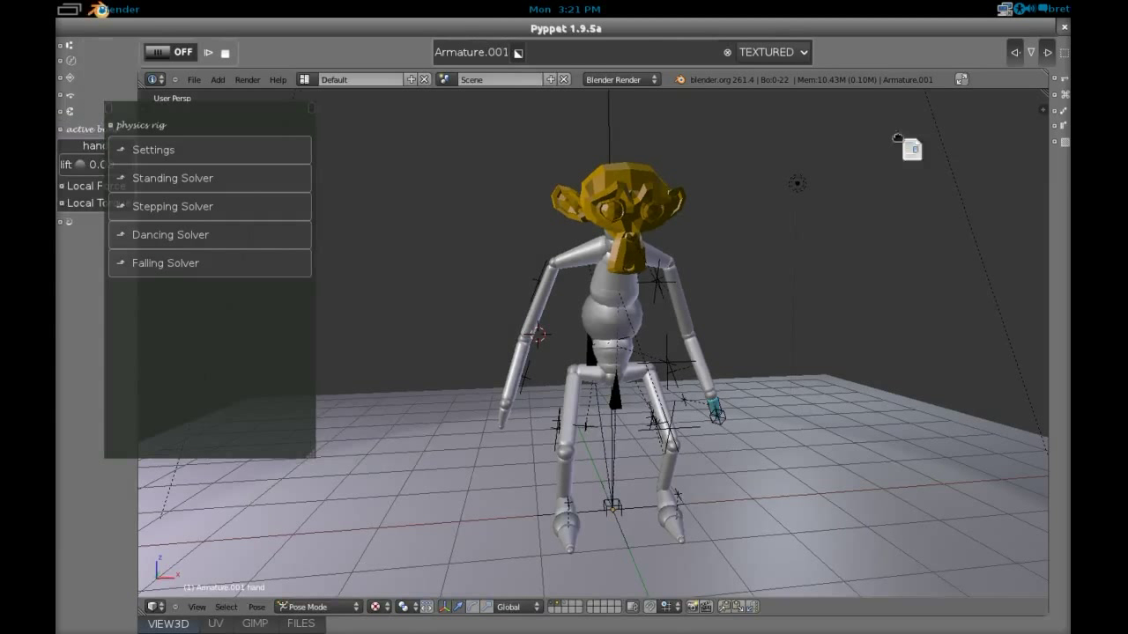
{"action": "left_click_drag", "start_coordinate": [927, 131], "coordinate": [925, 133]}
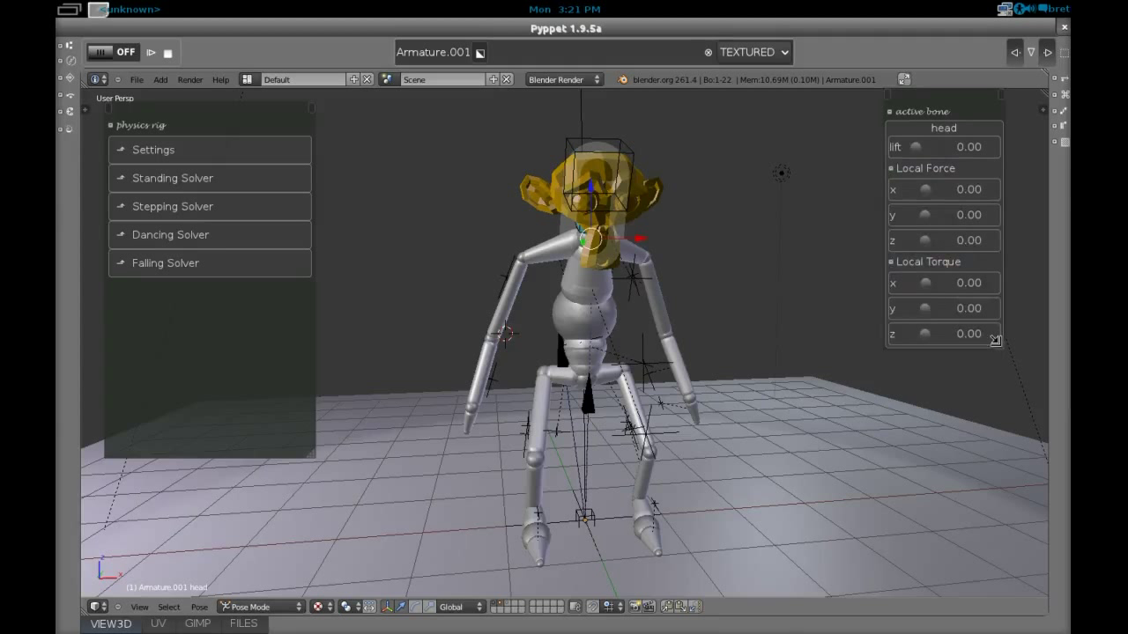
{"action": "left_click_drag", "start_coordinate": [994, 340], "coordinate": [1006, 368]}
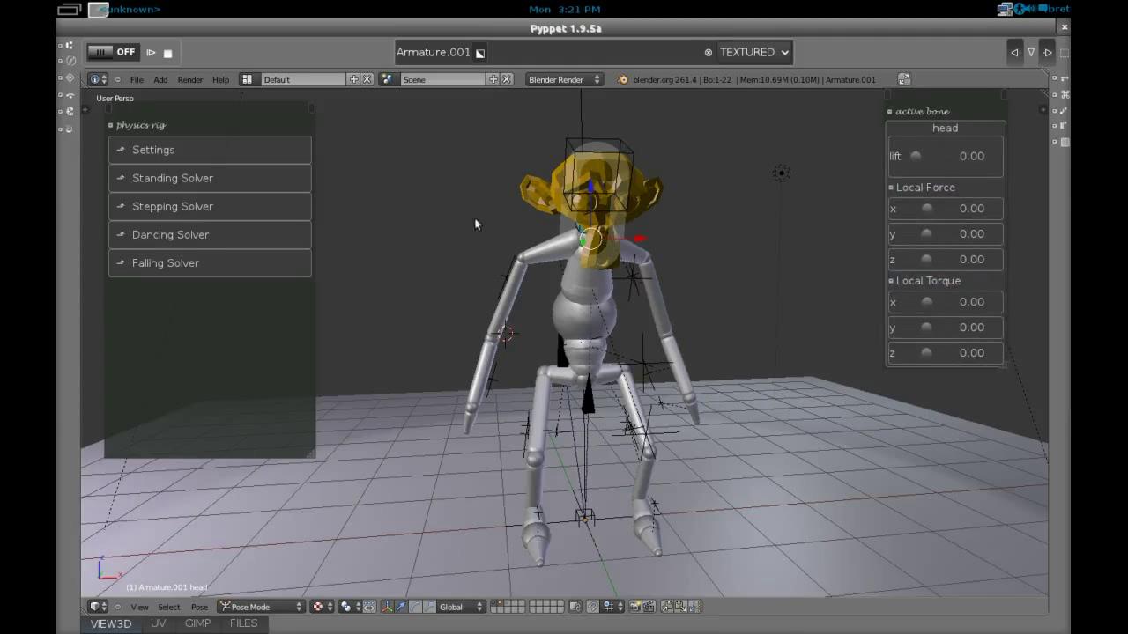
- Turn the physics simulation on and raise the Standing Solver's head lift to 423.08
{"action": "left_click", "coordinate": [110, 53]}
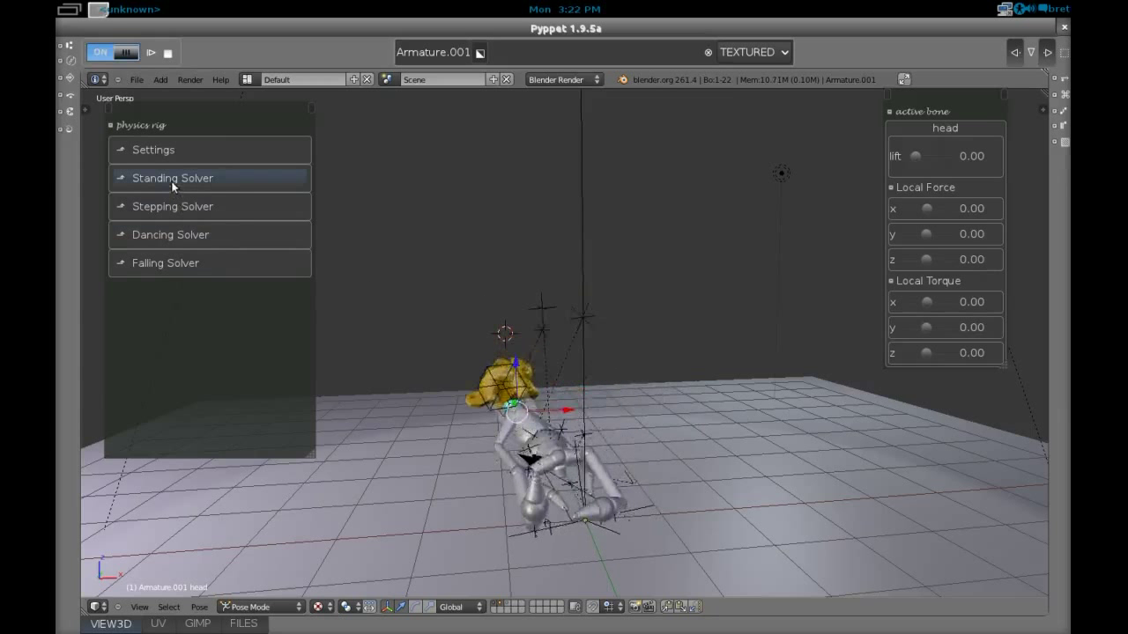
{"action": "left_click", "coordinate": [155, 150]}
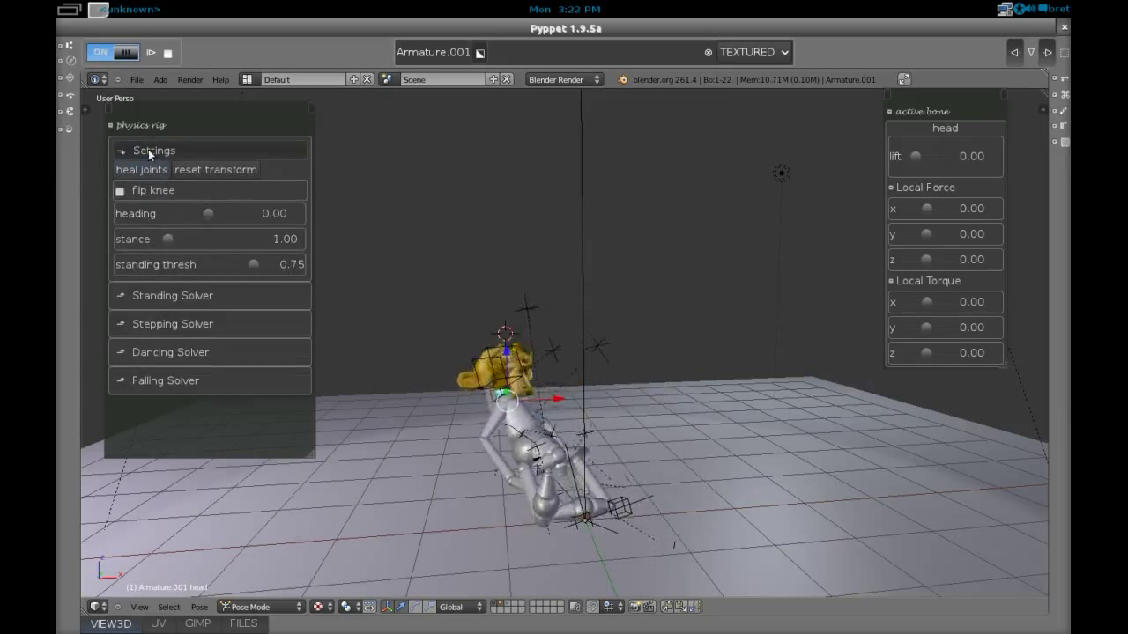
{"action": "left_click", "coordinate": [148, 150]}
{"action": "left_click", "coordinate": [156, 183]}
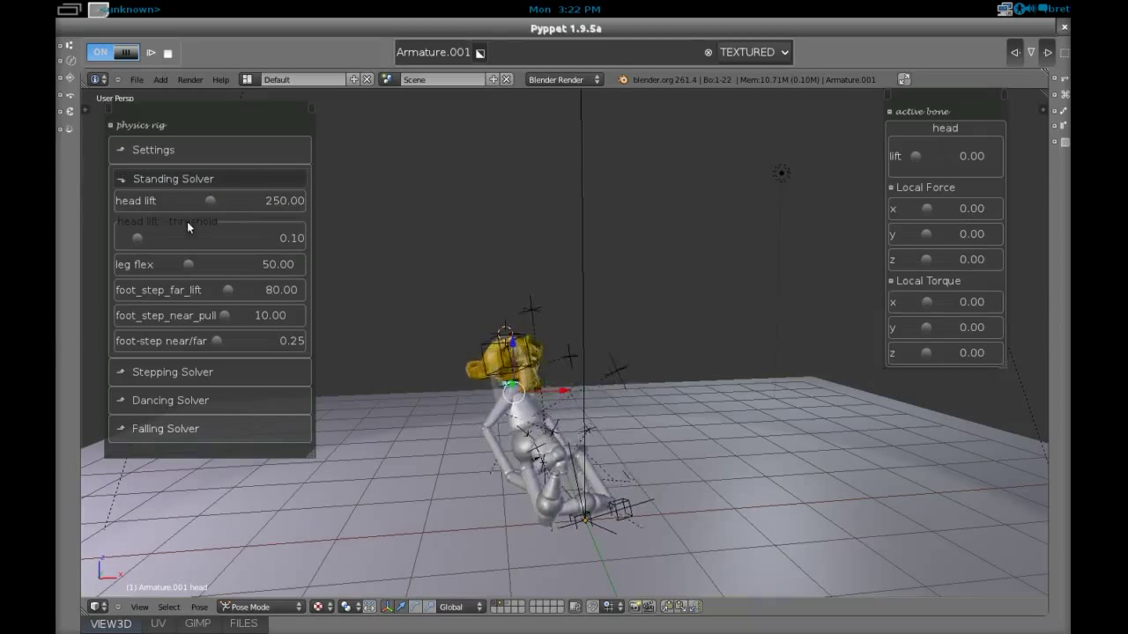
{"action": "left_click_drag", "start_coordinate": [212, 198], "coordinate": [243, 205]}
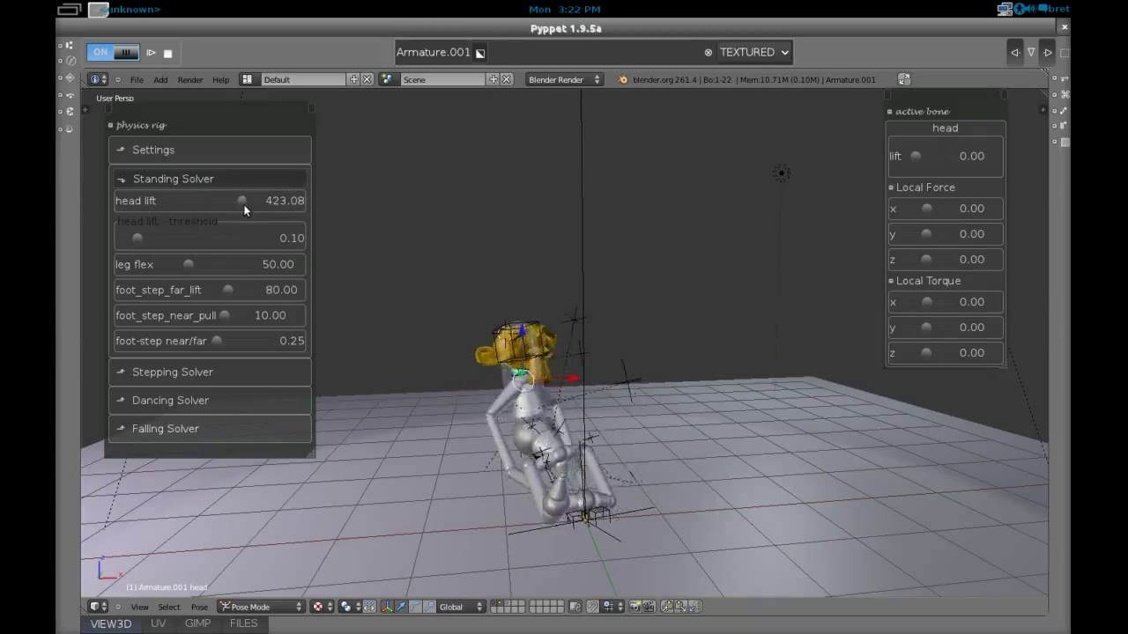
- Restart the physics simulation repeatedly to examine how the creature stands with the increased head lift
{"action": "left_click", "coordinate": [99, 51]}
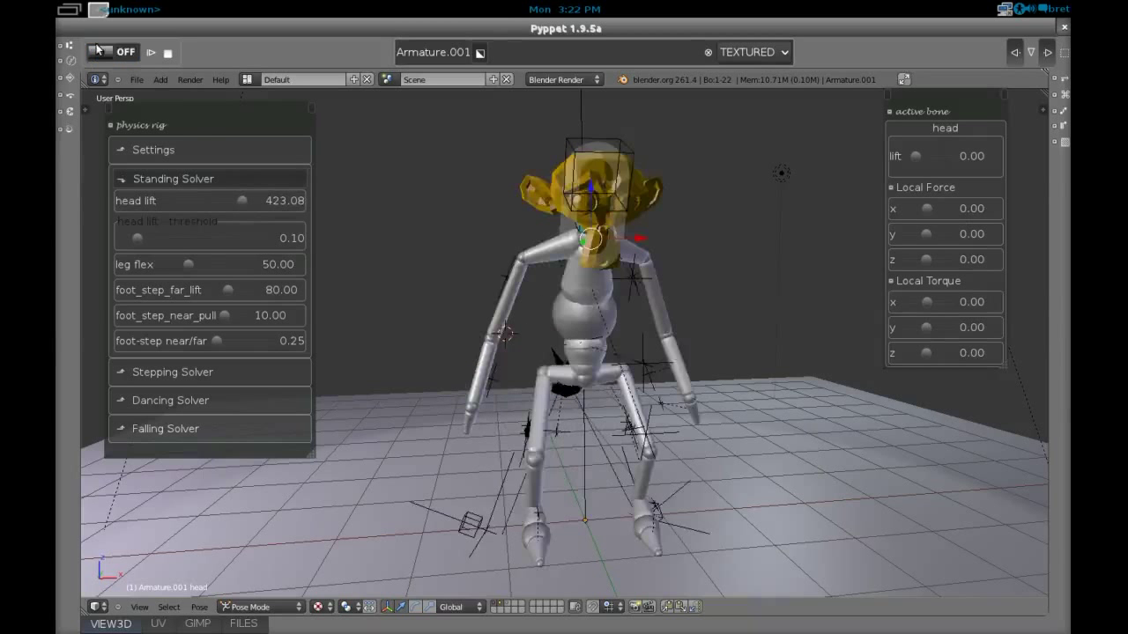
{"action": "left_click", "coordinate": [99, 50]}
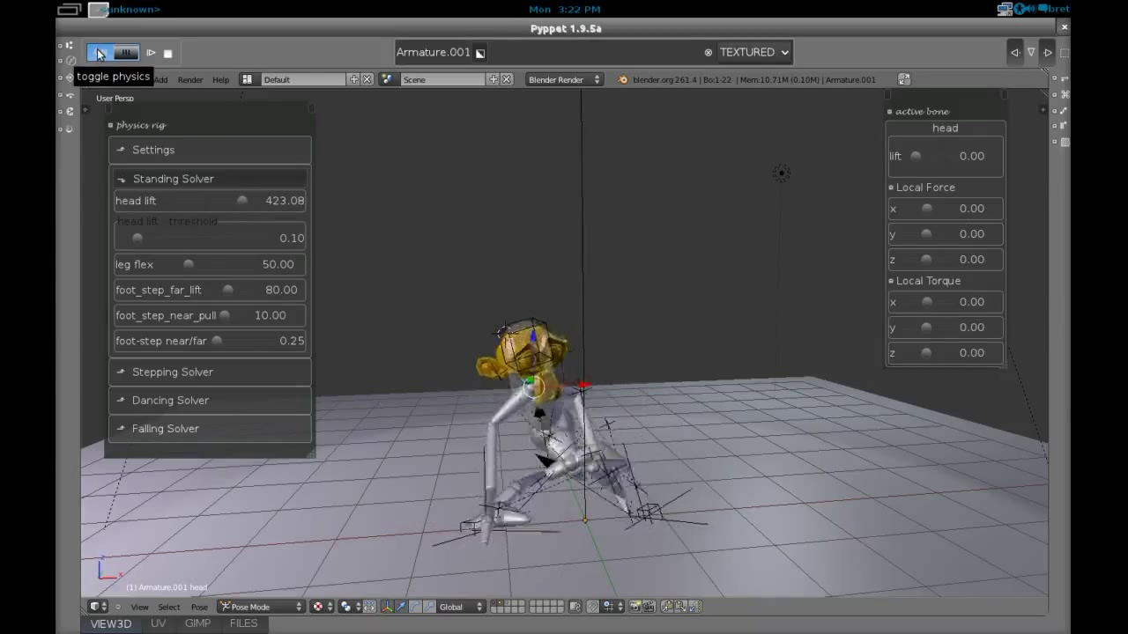
{"action": "left_click", "coordinate": [99, 52]}
{"action": "left_click", "coordinate": [99, 52]}
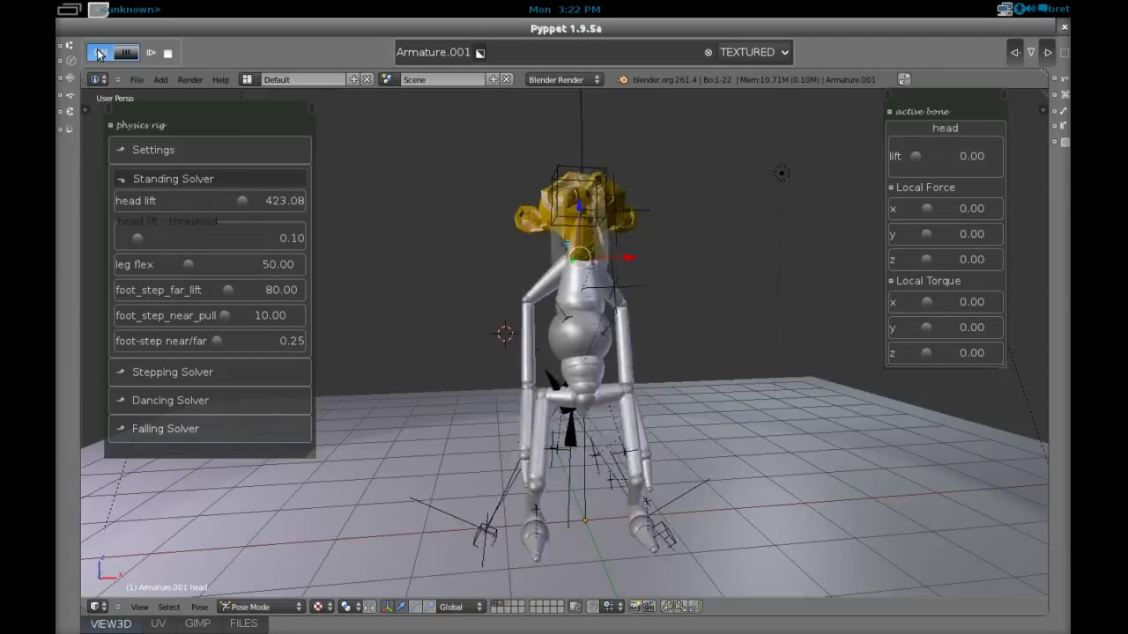
{"action": "middle_click_drag", "start_coordinate": [463, 361], "coordinate": [520, 374]}
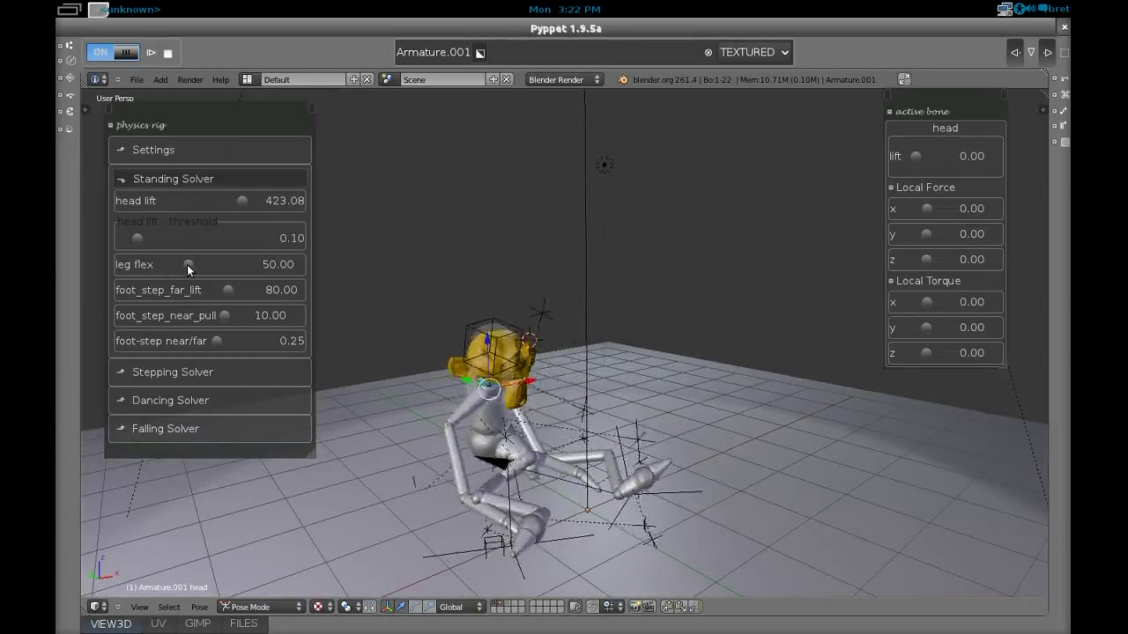
- Restart the physics simulation and set the Standing Solver's leg flex to 62.79
{"action": "left_click", "coordinate": [98, 54]}
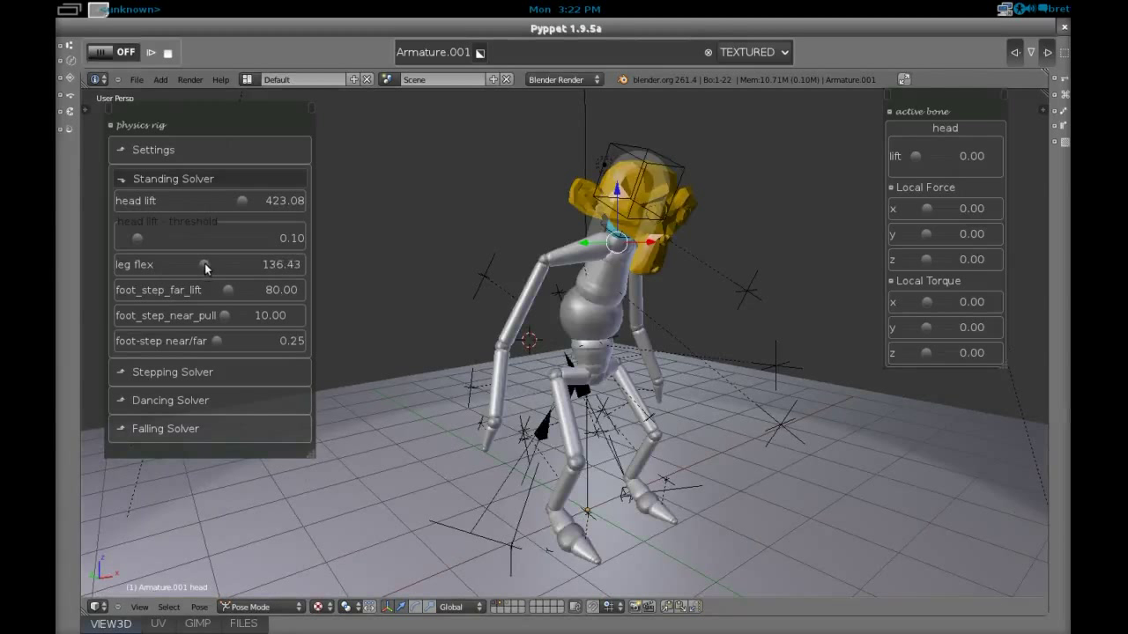
{"action": "left_click", "coordinate": [118, 55]}
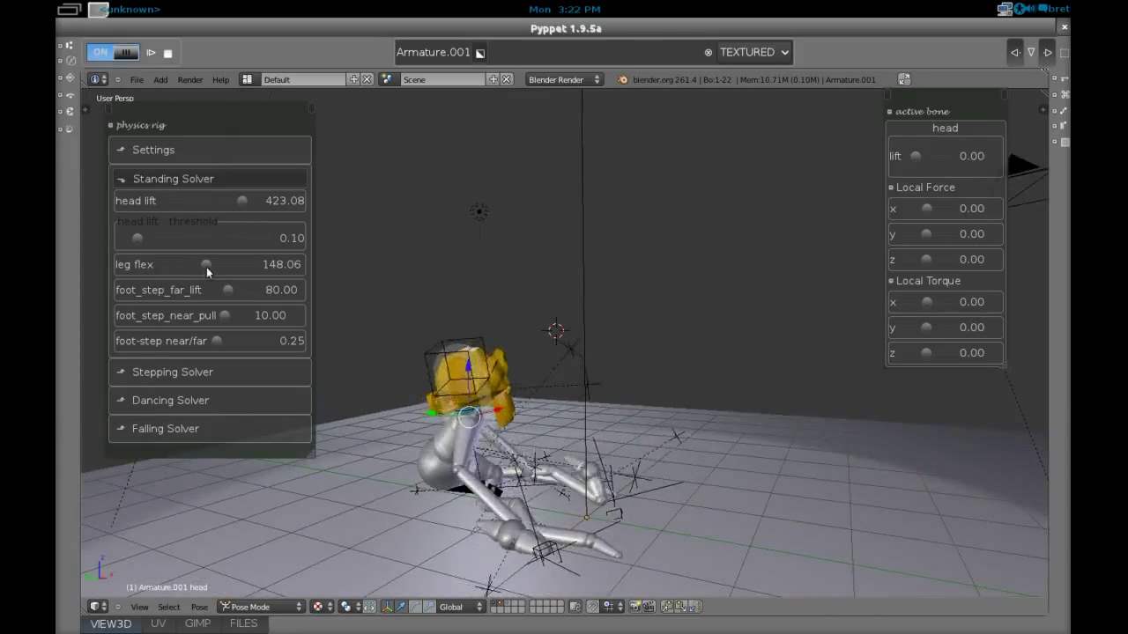
{"action": "left_click_drag", "start_coordinate": [185, 268], "coordinate": [190, 268]}
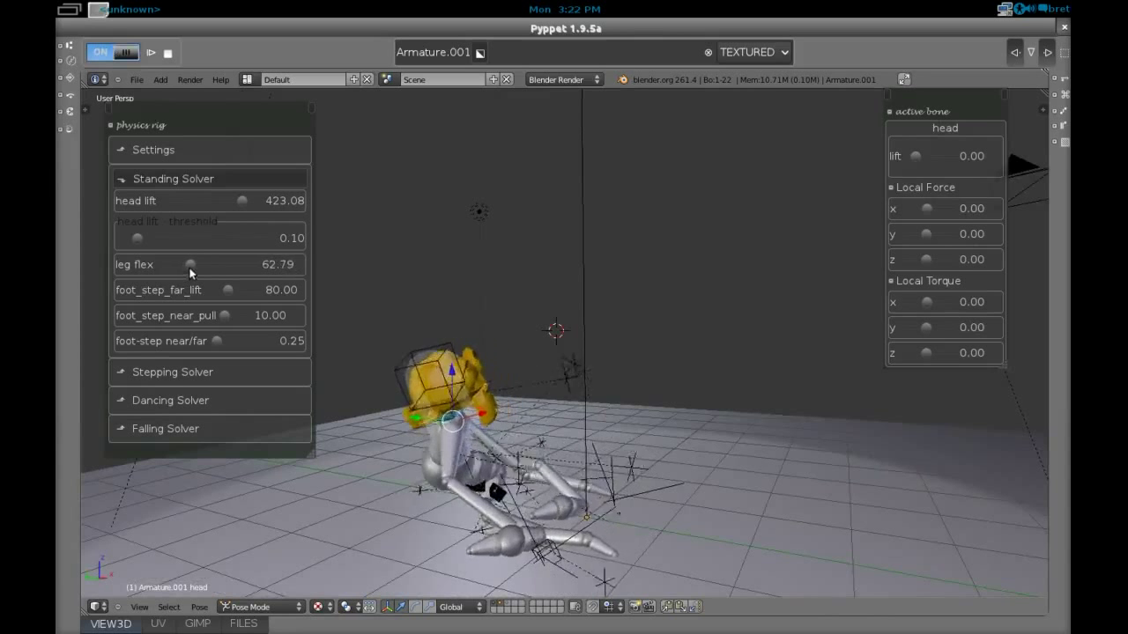
- Reset and rerun the physics several times to examine the creature's stance with the adjusted leg flex
{"action": "left_click", "coordinate": [108, 56]}
{"action": "left_click", "coordinate": [108, 56]}
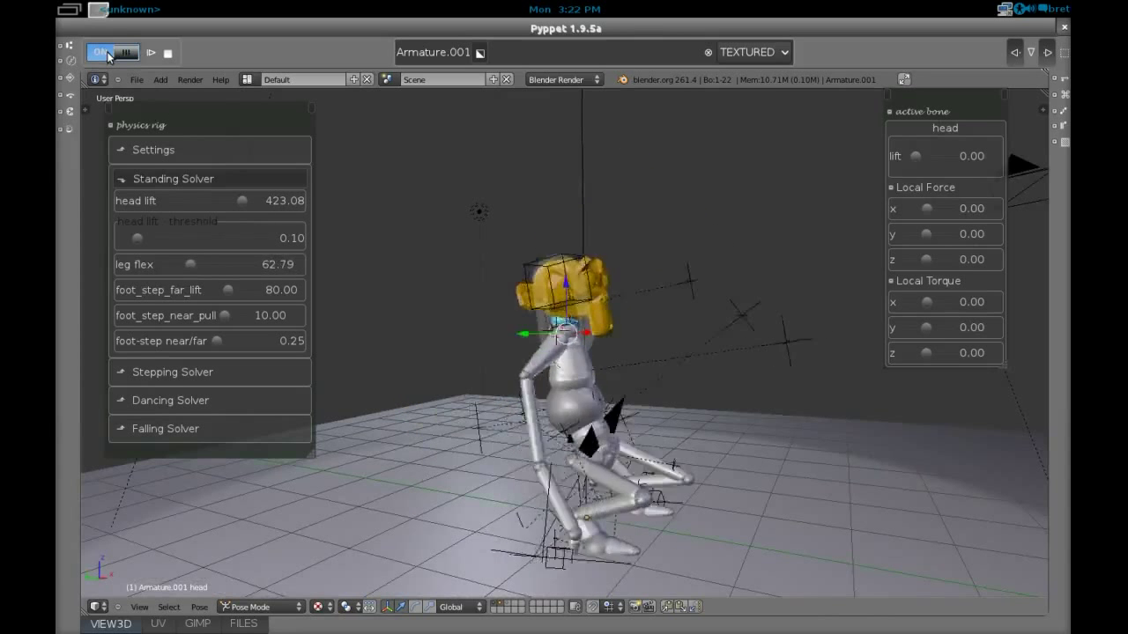
{"action": "left_click", "coordinate": [108, 54]}
{"action": "left_click", "coordinate": [108, 54]}
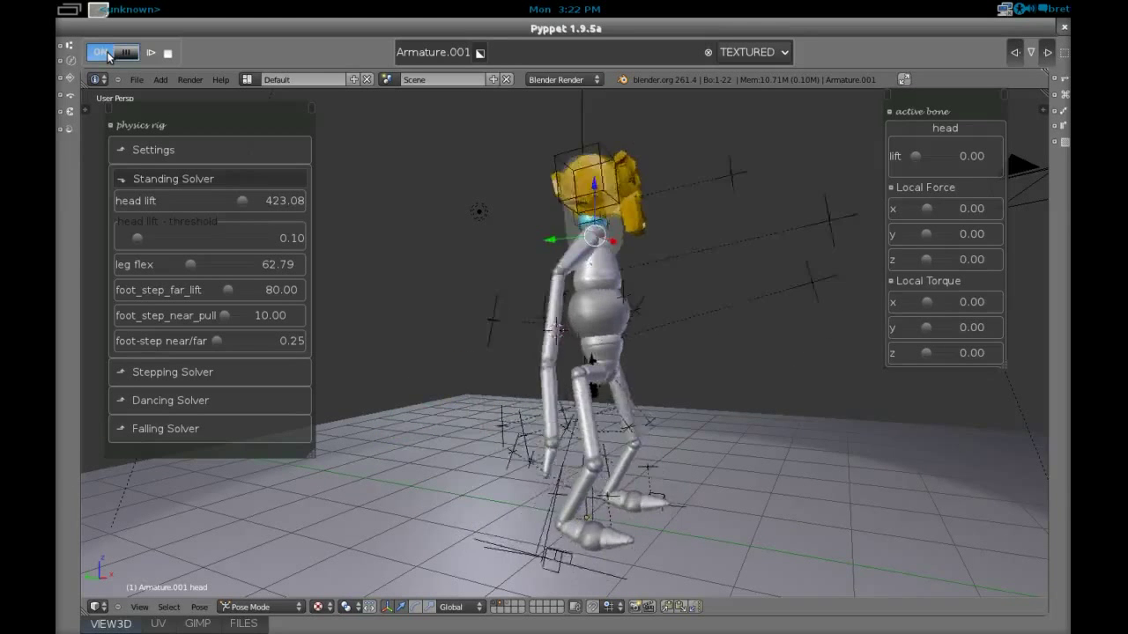
{"action": "left_click", "coordinate": [107, 54]}
{"action": "left_click", "coordinate": [107, 54]}
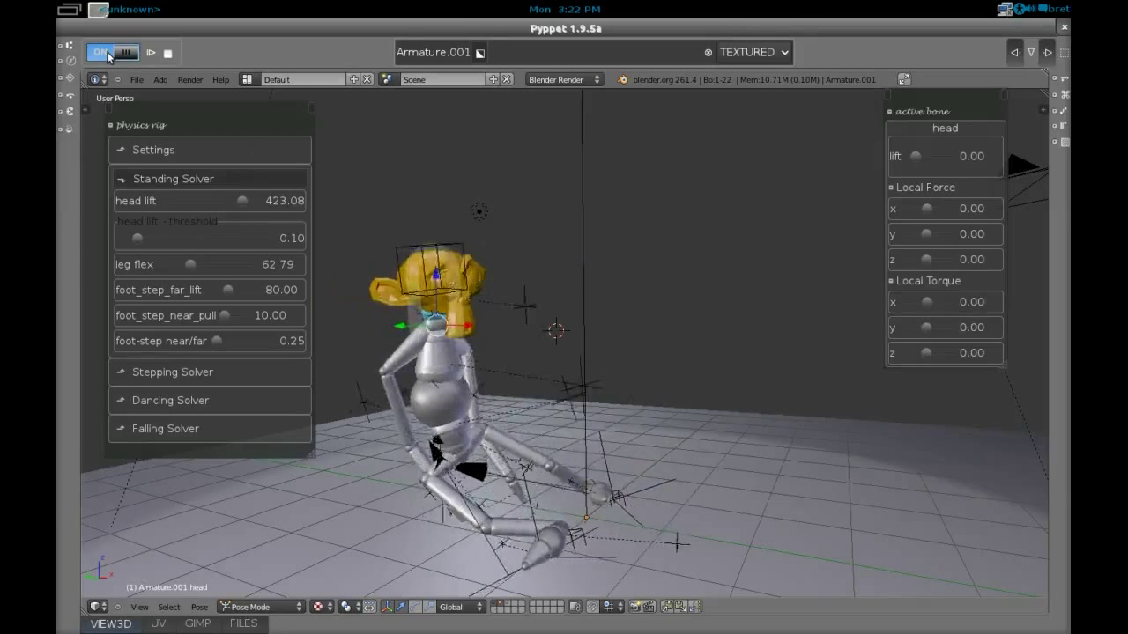
- Stop the physics, set the head bone's lift to 117.24, and start the simulation again
{"action": "left_click", "coordinate": [108, 54]}
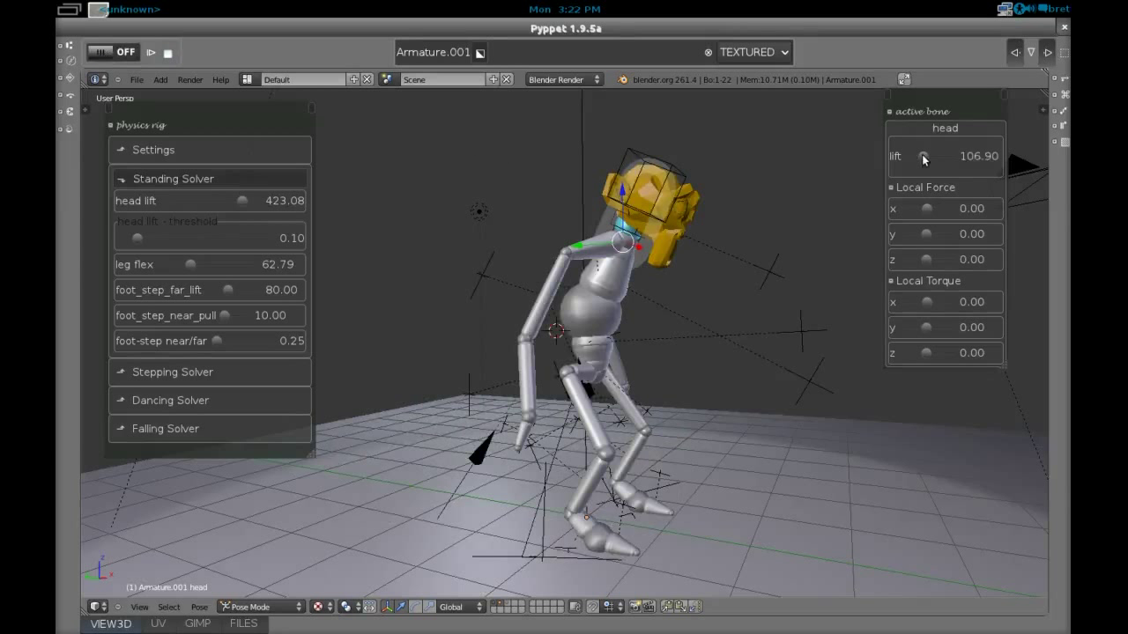
{"action": "left_click", "coordinate": [129, 54]}
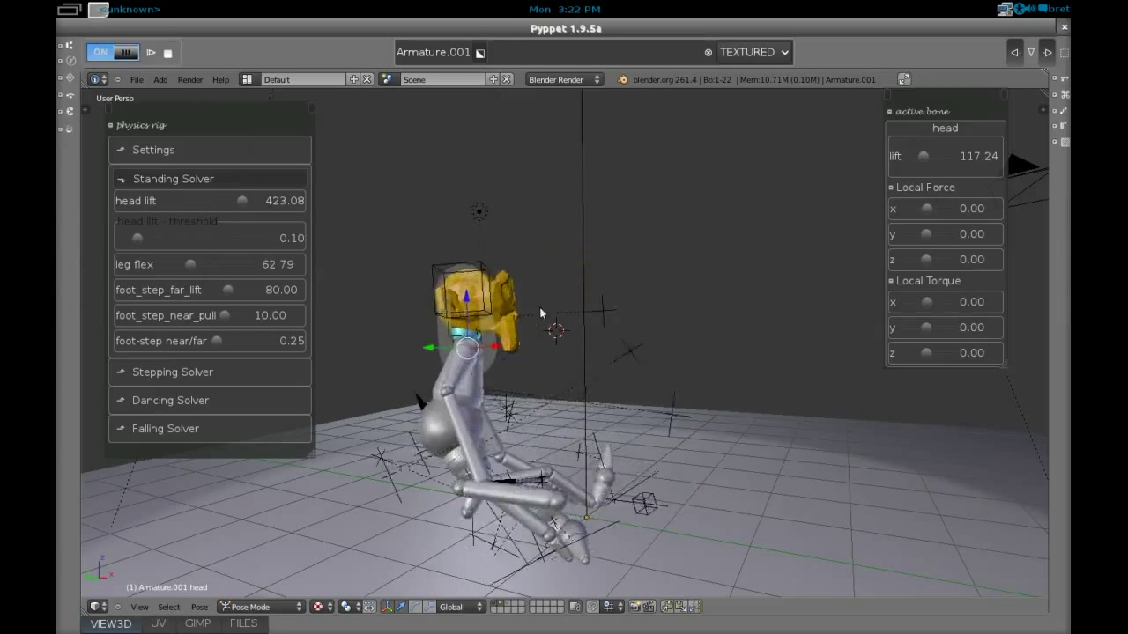
- Set the chest bone's lift to 189.66 with its Local Force values expanded, and shrink the floating active bone panel
{"action": "middle_click_drag", "start_coordinate": [543, 382], "coordinate": [494, 389]}
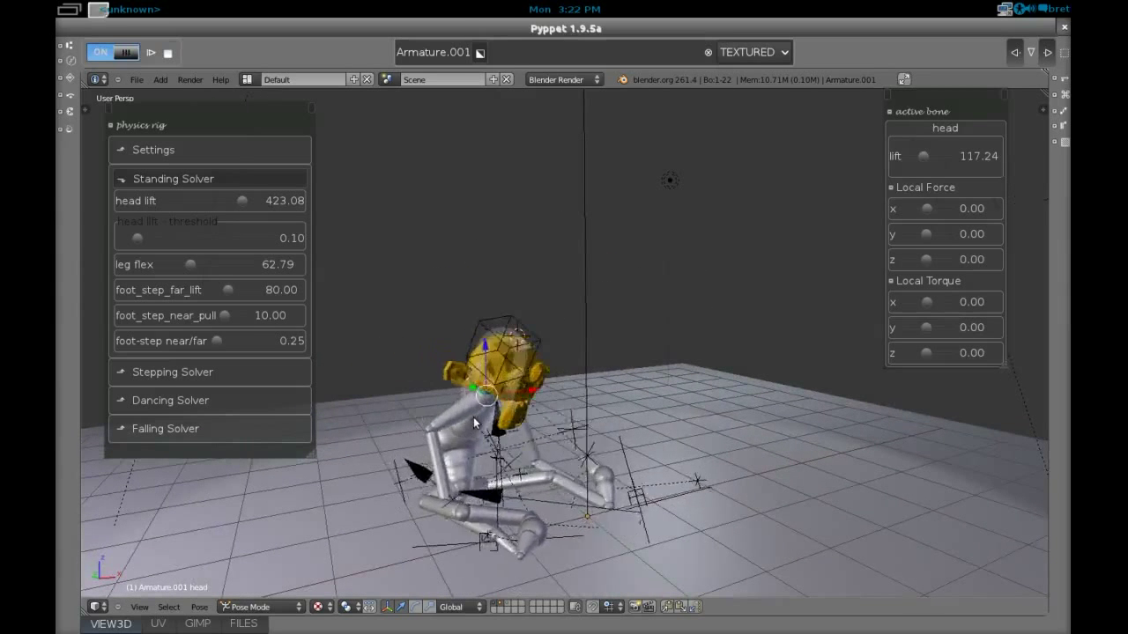
{"action": "right_click", "coordinate": [473, 424]}
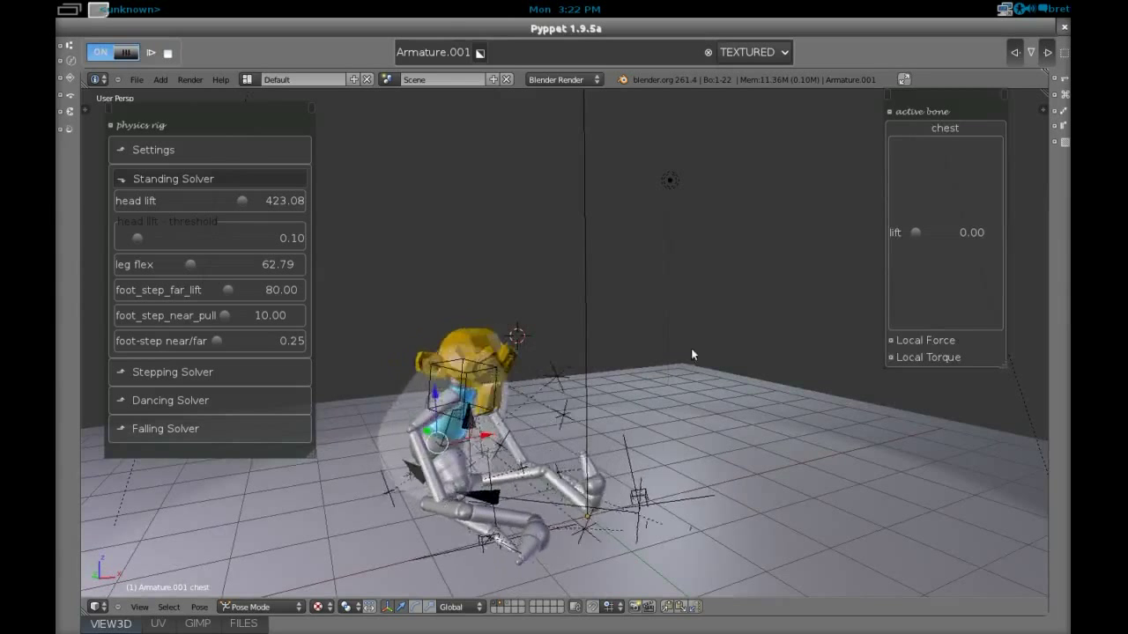
{"action": "left_click", "coordinate": [959, 340]}
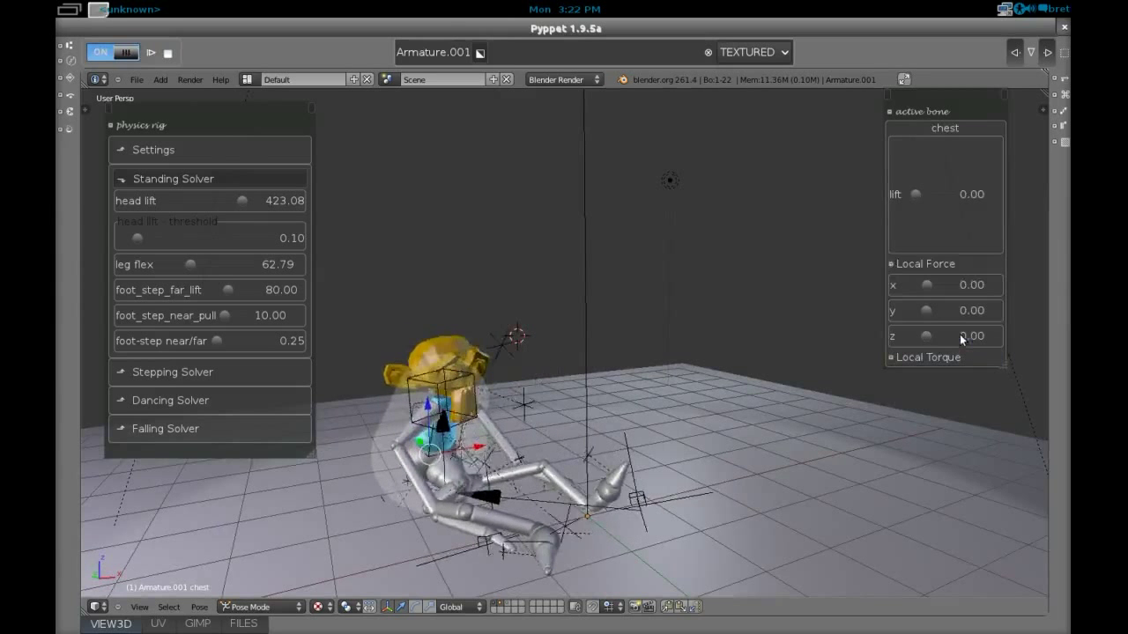
{"action": "left_click_drag", "start_coordinate": [915, 193], "coordinate": [926, 199]}
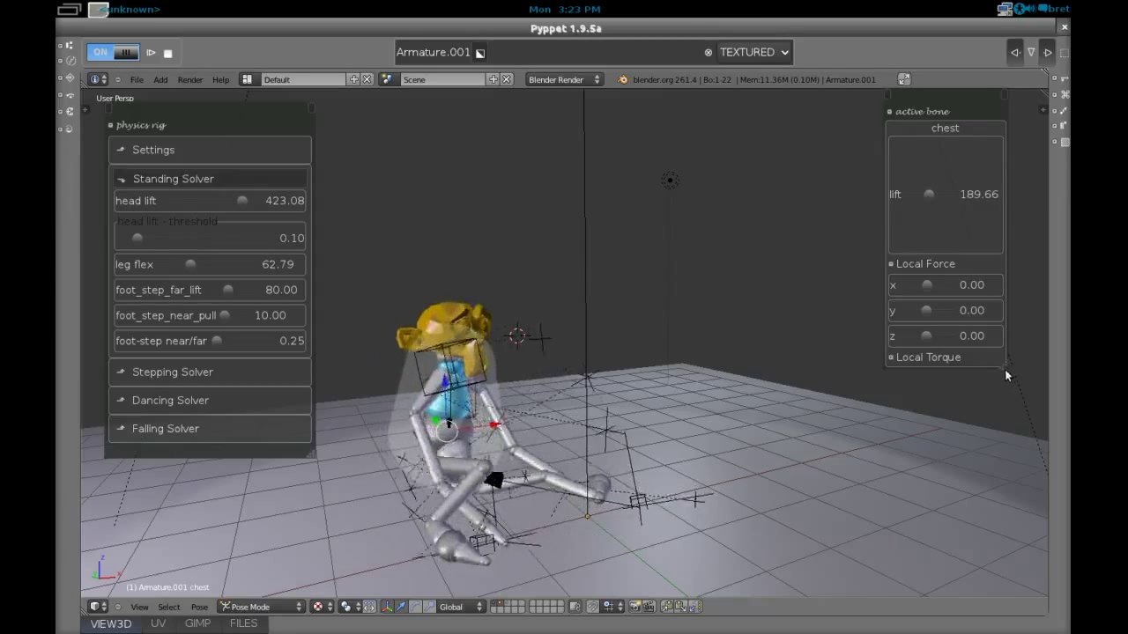
{"action": "left_click_drag", "start_coordinate": [1005, 367], "coordinate": [1001, 287]}
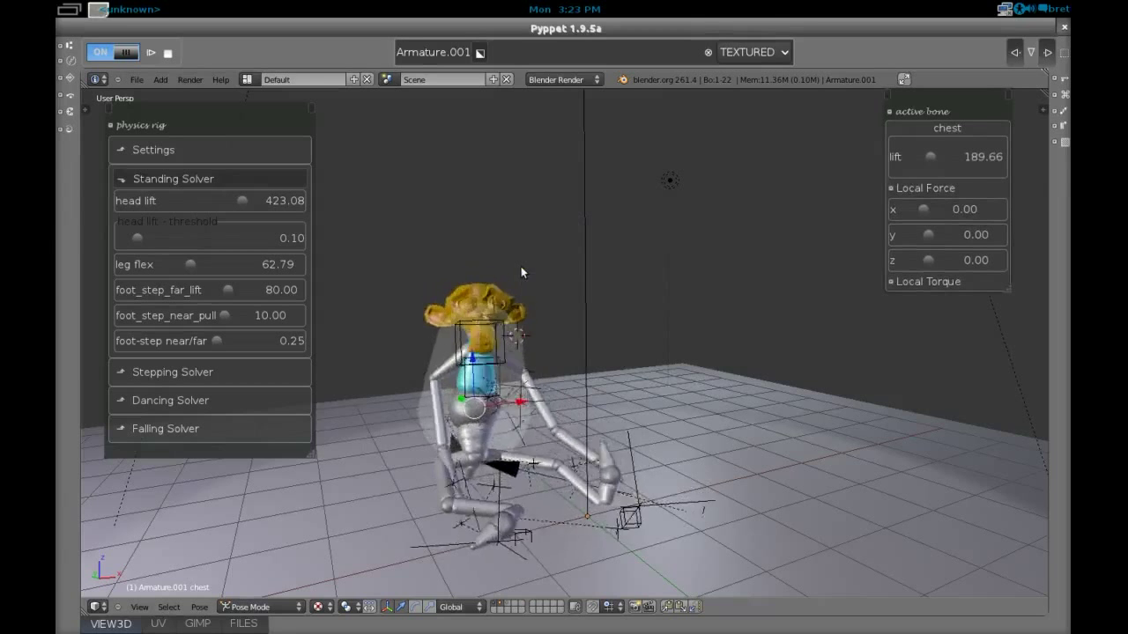
- Restart the physics simulation and examine the creature's balance with the chest lift applied
{"action": "left_click", "coordinate": [113, 52]}
{"action": "left_click", "coordinate": [113, 53]}
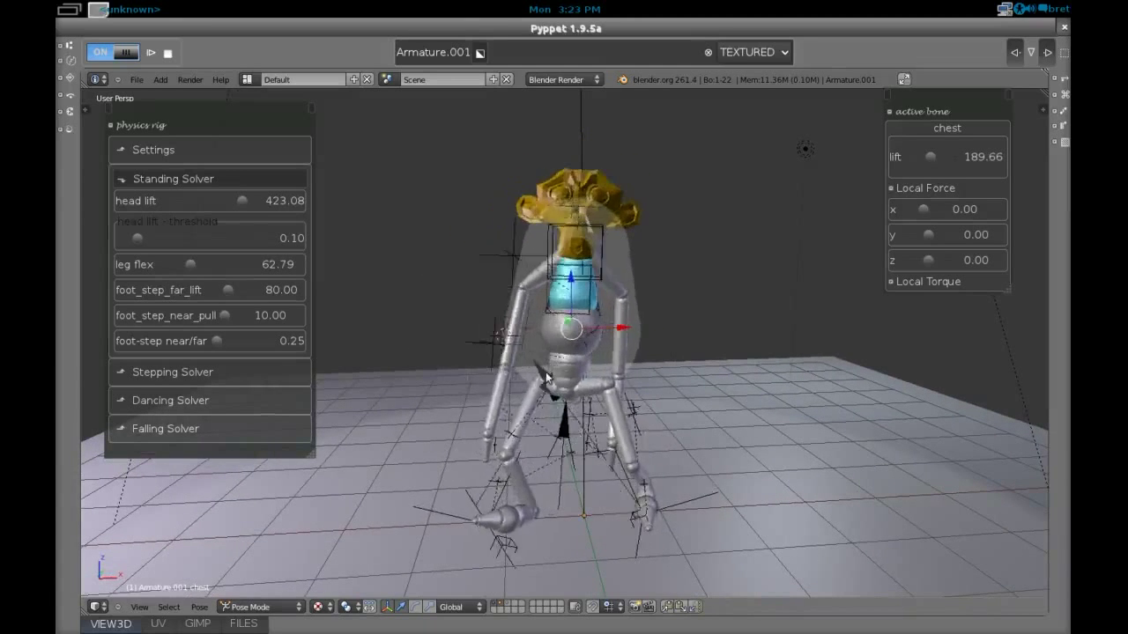
{"action": "middle_click_drag", "start_coordinate": [564, 374], "coordinate": [583, 390]}
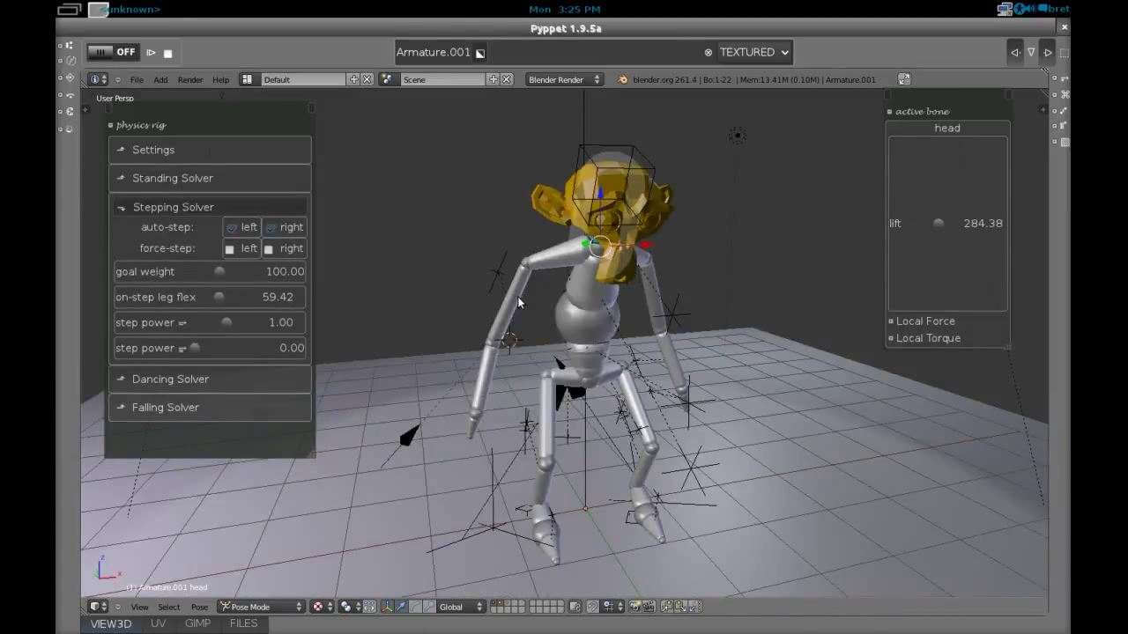
- Switch the armature from Pose Mode to Object Mode and add an Empty at the 3D cursor
{"action": "key", "text": "shift+a"}
{"action": "mouse_move", "coordinate": [516, 302]}
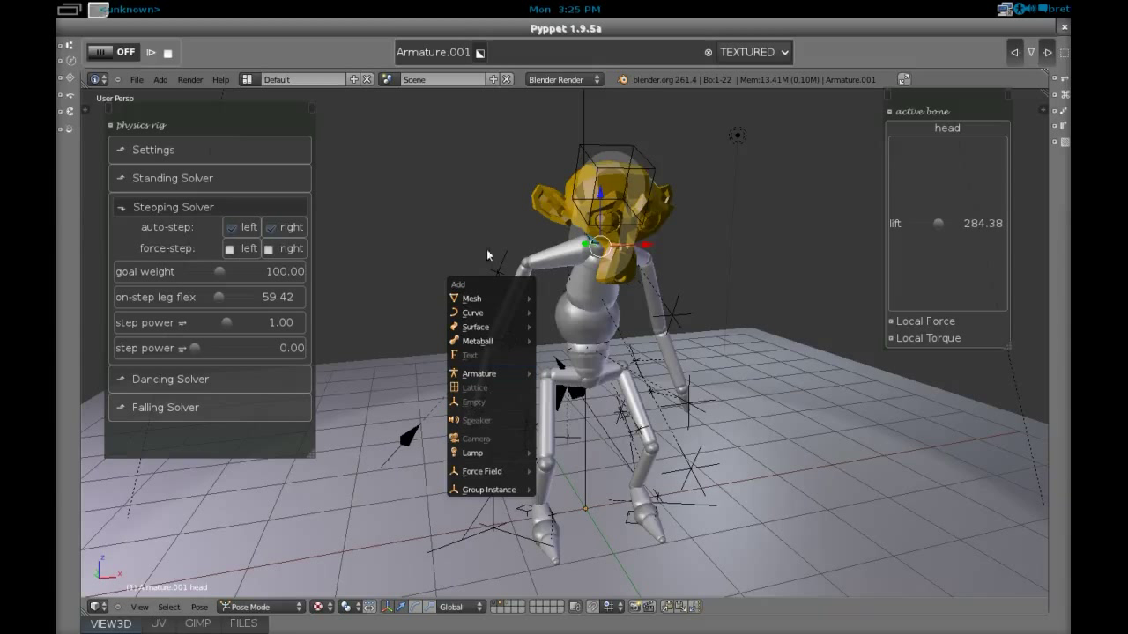
{"action": "left_click", "coordinate": [480, 55]}
{"action": "key", "text": "shift+a"}
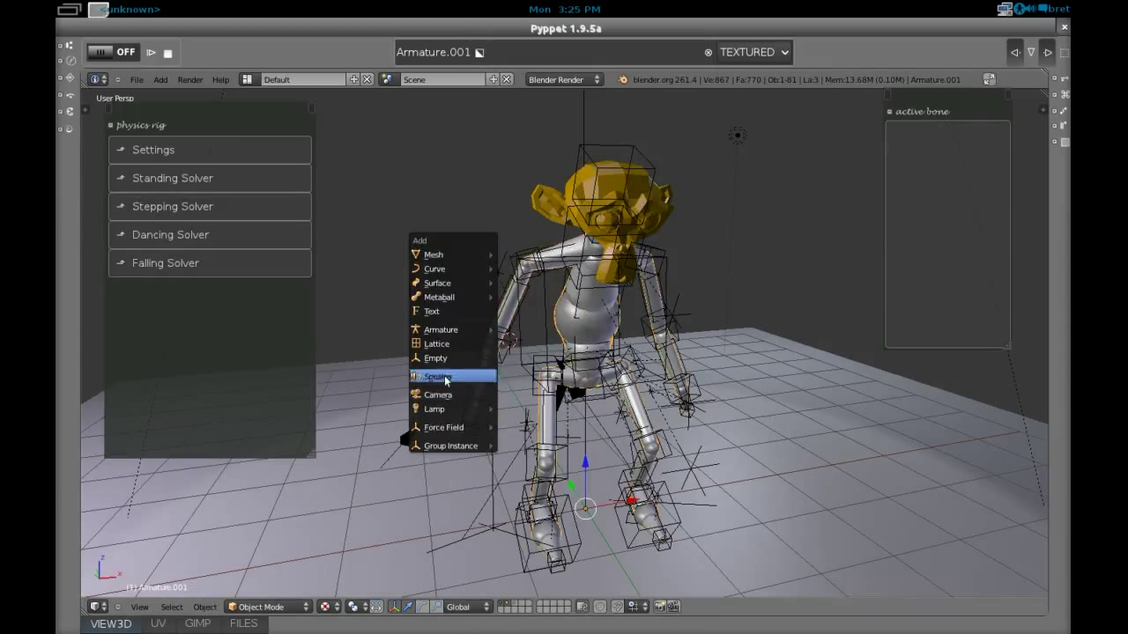
{"action": "left_click", "coordinate": [443, 359]}
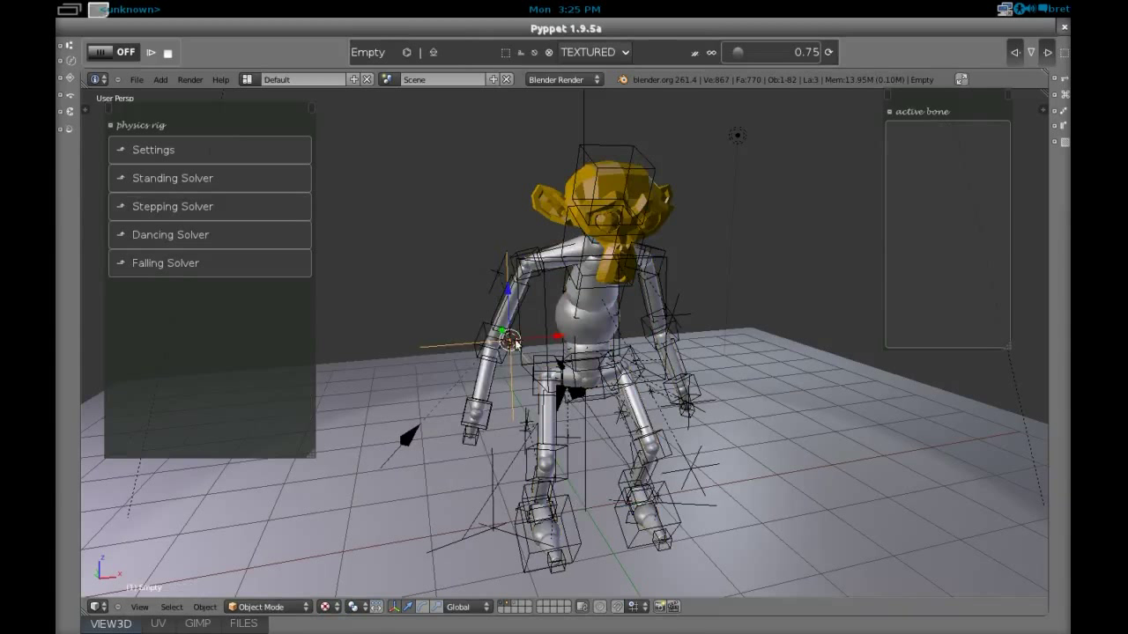
- Raise the Empty along Z to about the creature's head height and scale it up
{"action": "key", "text": "g"}
{"action": "key", "text": "z"}
{"action": "left_click", "coordinate": [493, 155]}
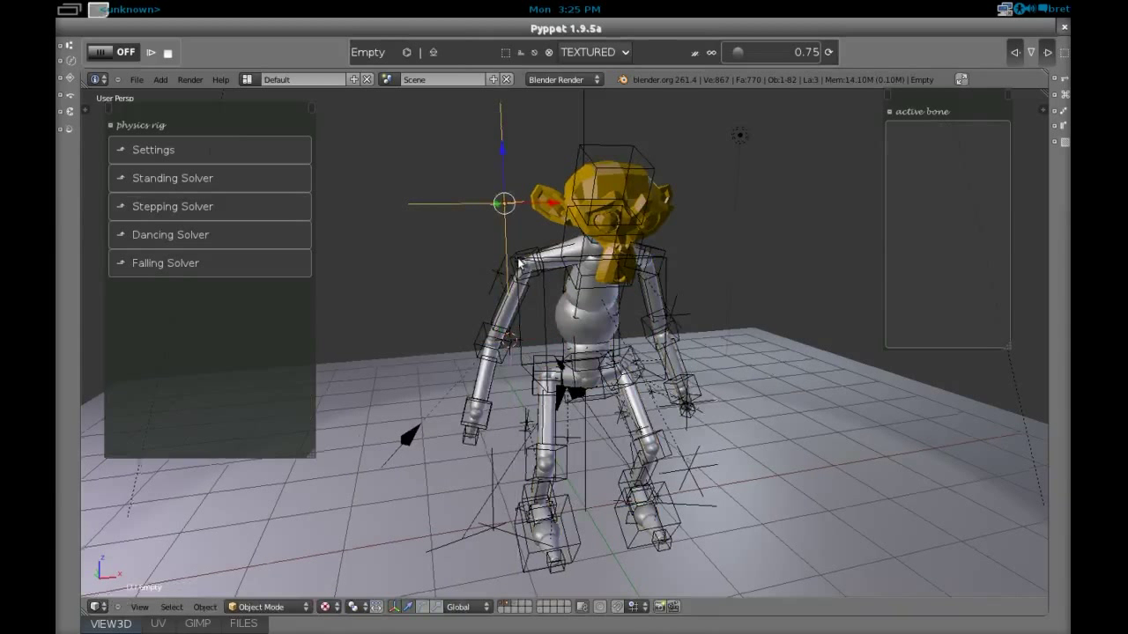
{"action": "key", "text": "s"}
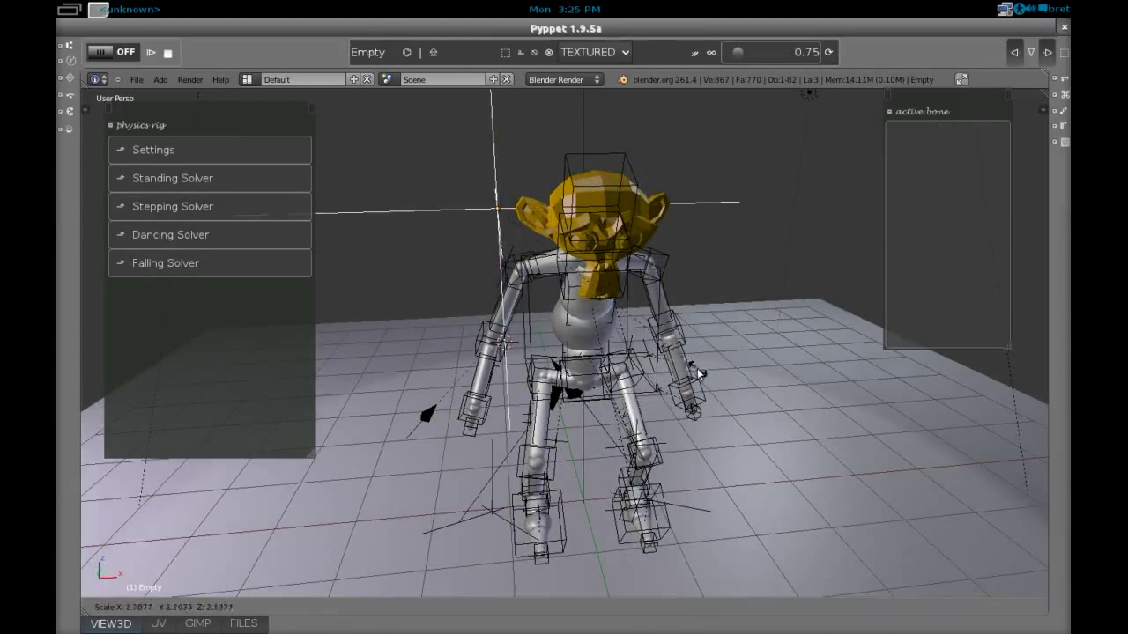
{"action": "left_click", "coordinate": [698, 374]}
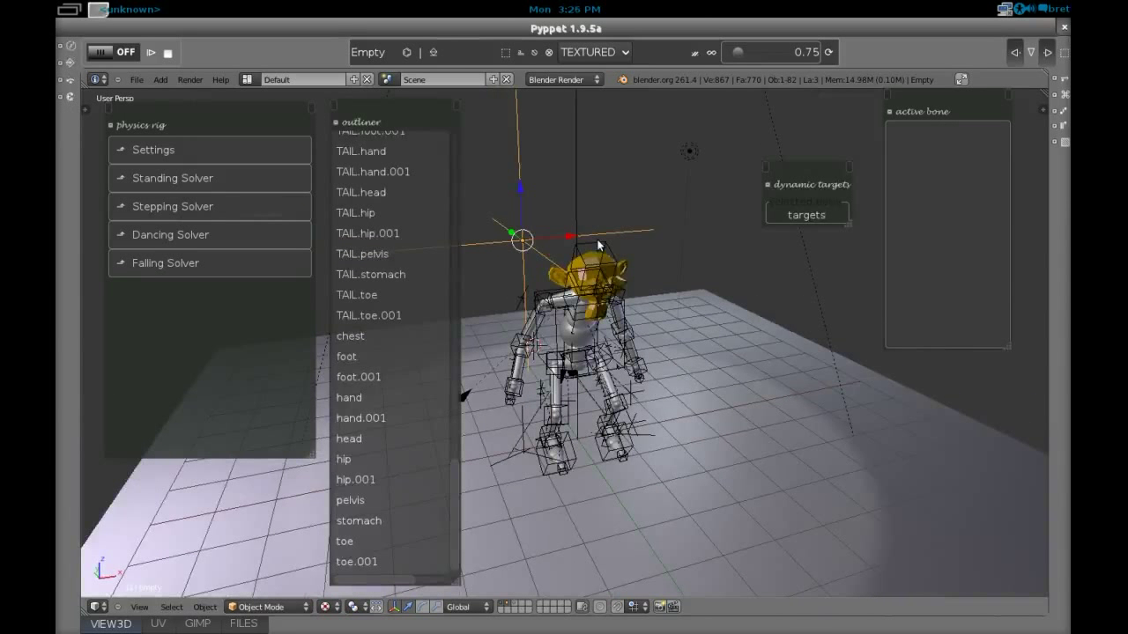
- Duplicate the Empty, place the copy on the other side of the creature's head, and locate both Empties in the outliner
{"action": "key", "text": "shift+d"}
{"action": "left_click", "coordinate": [710, 240]}
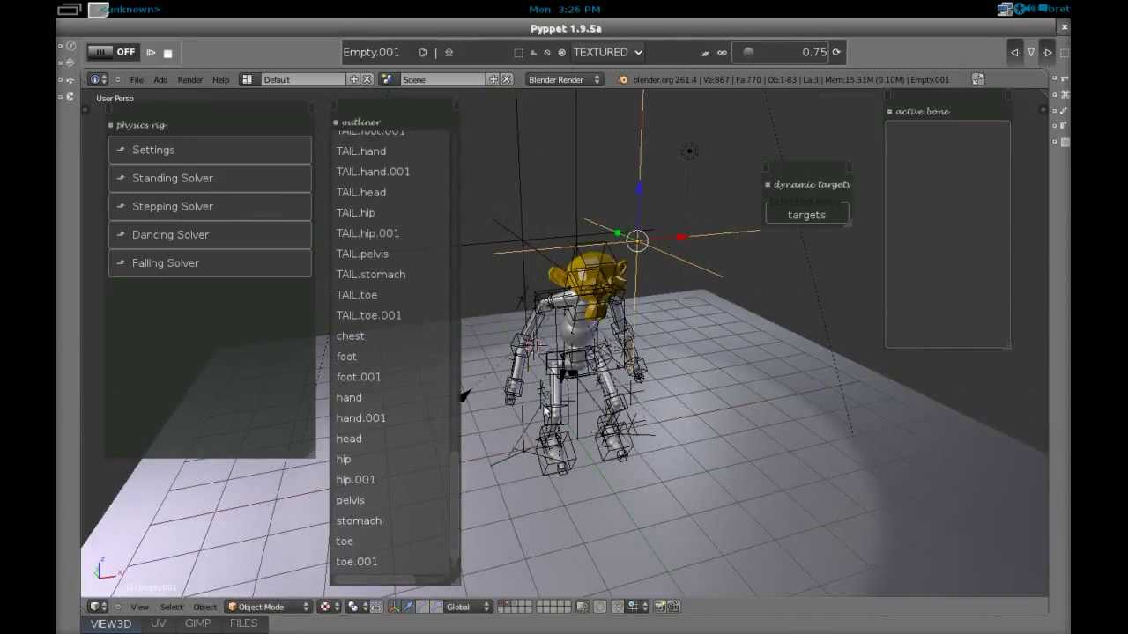
{"action": "scroll", "coordinate": [451, 532], "scroll_direction": "down", "scroll_amount": 2}
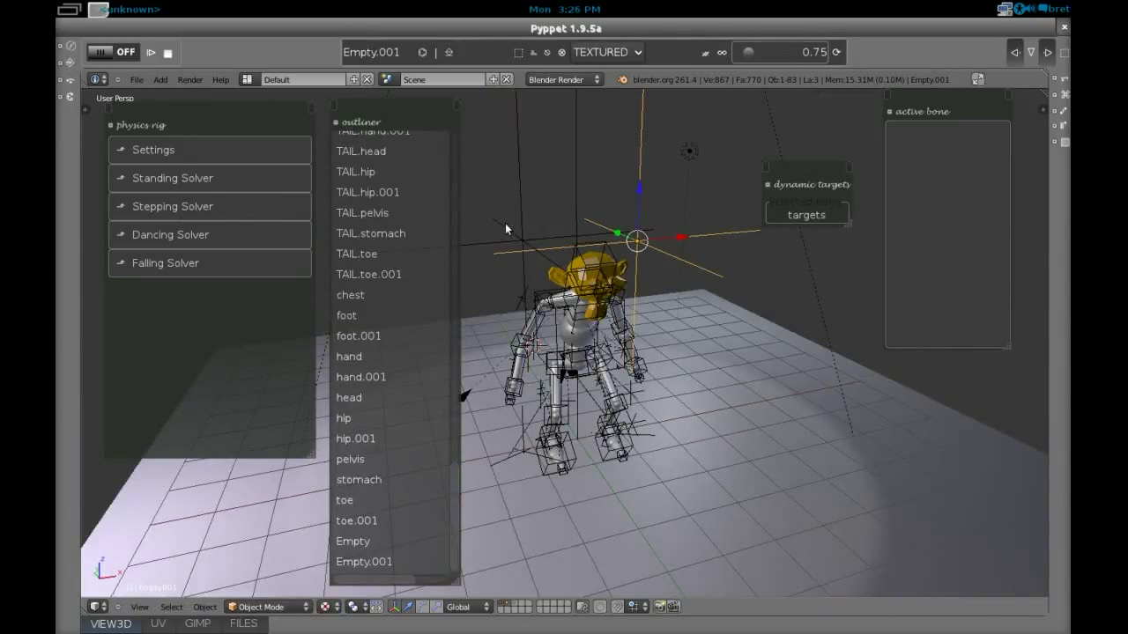
- Lower the duplicated Empty along Z by about 0.9 units
{"action": "mouse_move", "coordinate": [510, 262]}
{"action": "middle_mouse_down"}
{"action": "mouse_move", "coordinate": [498, 262]}
{"action": "mouse_move", "coordinate": [501, 250]}
{"action": "middle_mouse_up"}
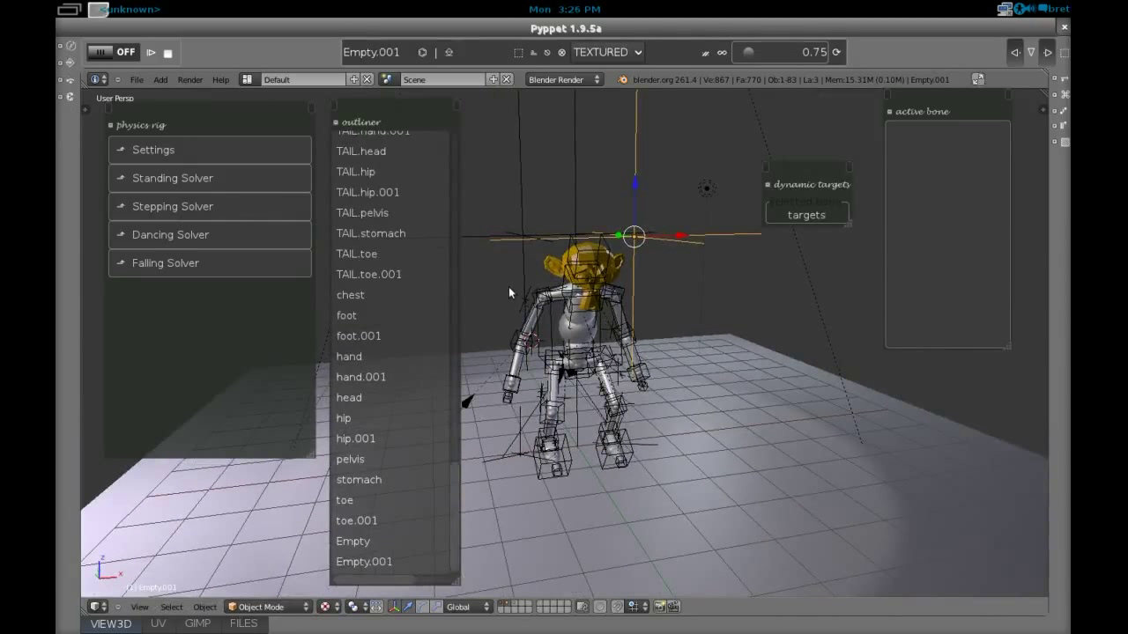
{"action": "middle_click_drag", "start_coordinate": [532, 321], "coordinate": [520, 310]}
{"action": "key", "text": "g"}
{"action": "key", "text": "z"}
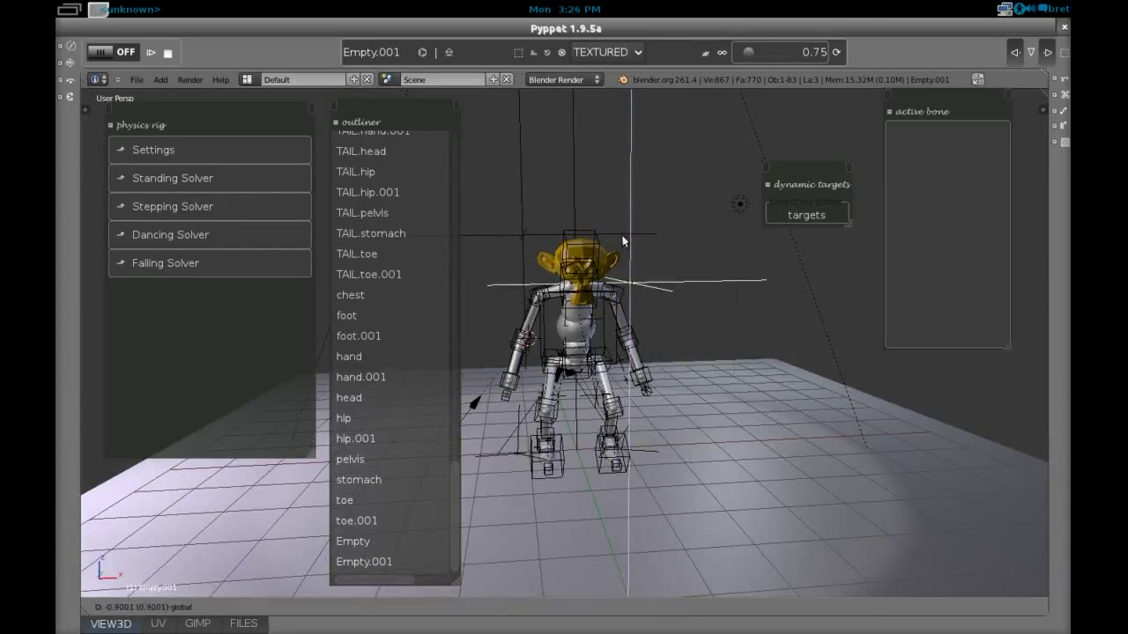
{"action": "left_click", "coordinate": [623, 241]}
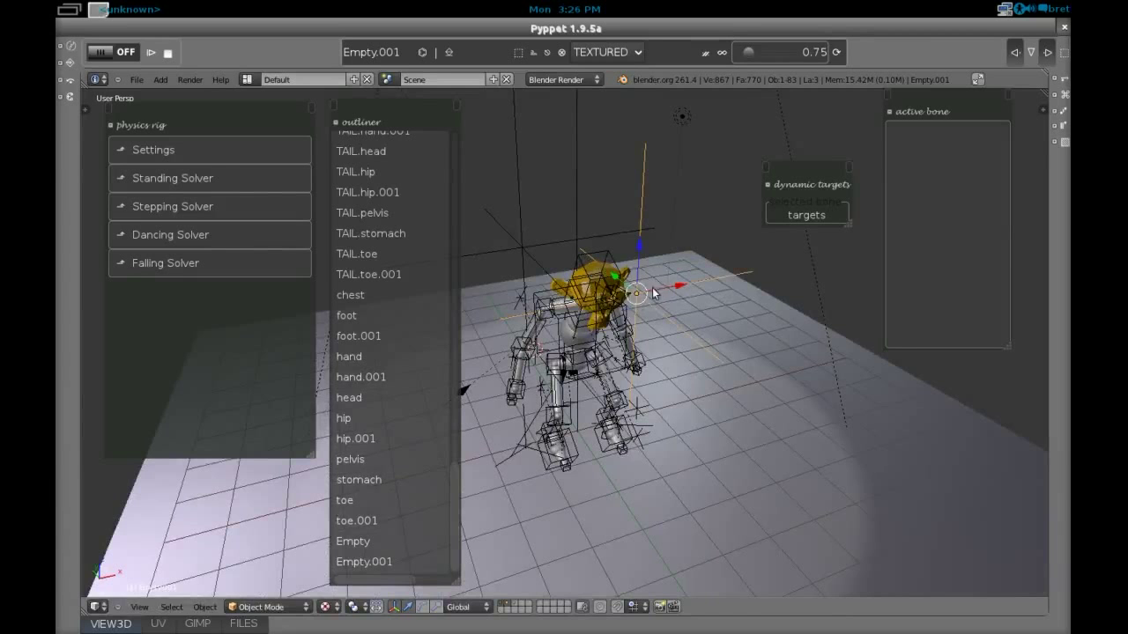
- Adjust the horizontal positions of Empty.001 and Empty so one sits at each of the creature's shoulders
{"action": "left_click_drag", "start_coordinate": [666, 285], "coordinate": [652, 288]}
{"action": "middle_click_drag", "start_coordinate": [652, 288], "coordinate": [542, 281]}
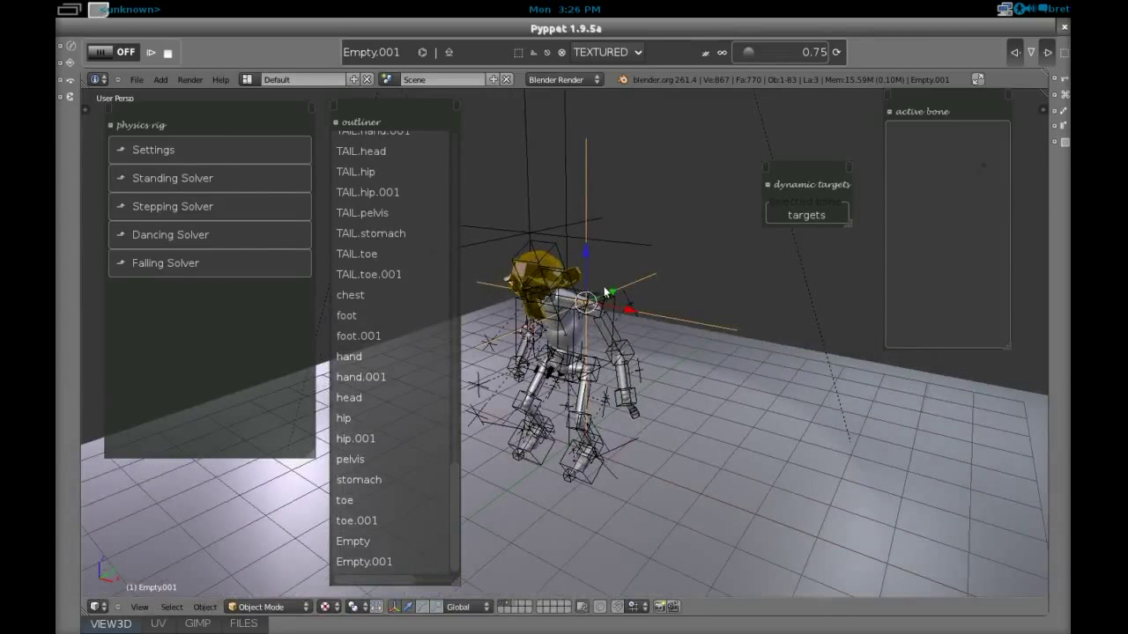
{"action": "left_click_drag", "start_coordinate": [606, 292], "coordinate": [614, 291]}
{"action": "middle_click_drag", "start_coordinate": [529, 262], "coordinate": [574, 234]}
{"action": "left_click_drag", "start_coordinate": [521, 186], "coordinate": [524, 238]}
{"action": "left_click_drag", "start_coordinate": [589, 292], "coordinate": [583, 300]}
{"action": "mouse_move", "coordinate": [584, 300]}
{"action": "middle_mouse_down"}
{"action": "mouse_move", "coordinate": [621, 301]}
{"action": "mouse_move", "coordinate": [565, 305]}
{"action": "middle_mouse_up"}
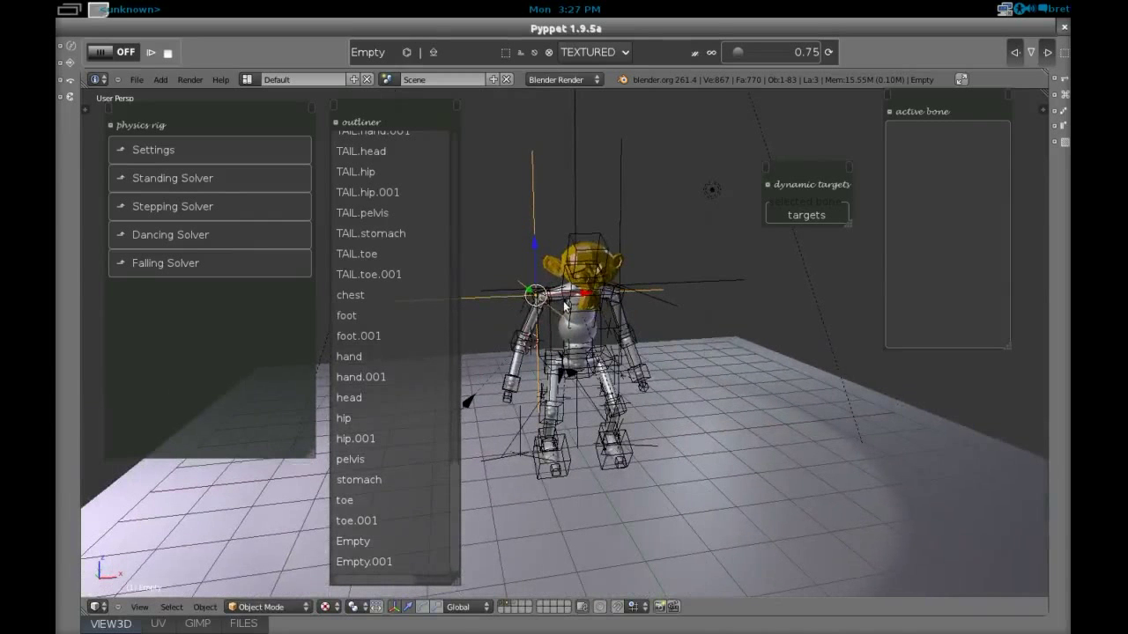
- Pose the armature, assign Empty as dynamic target of Bone.001_L with weight 50, and test the physics
{"action": "left_click", "coordinate": [579, 198]}
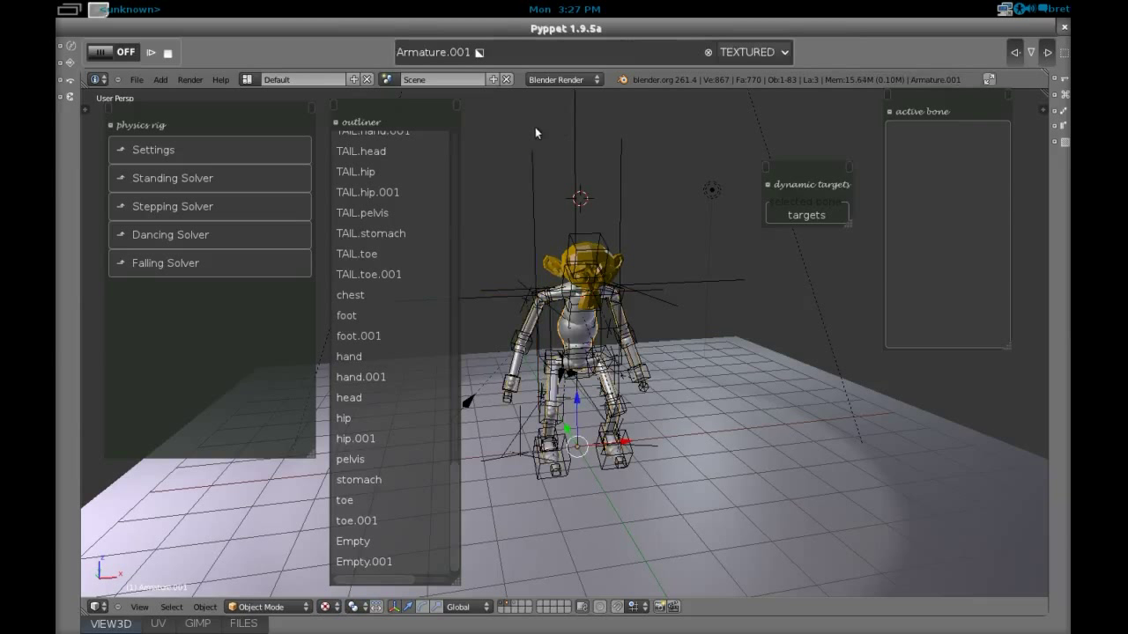
{"action": "left_click", "coordinate": [478, 52]}
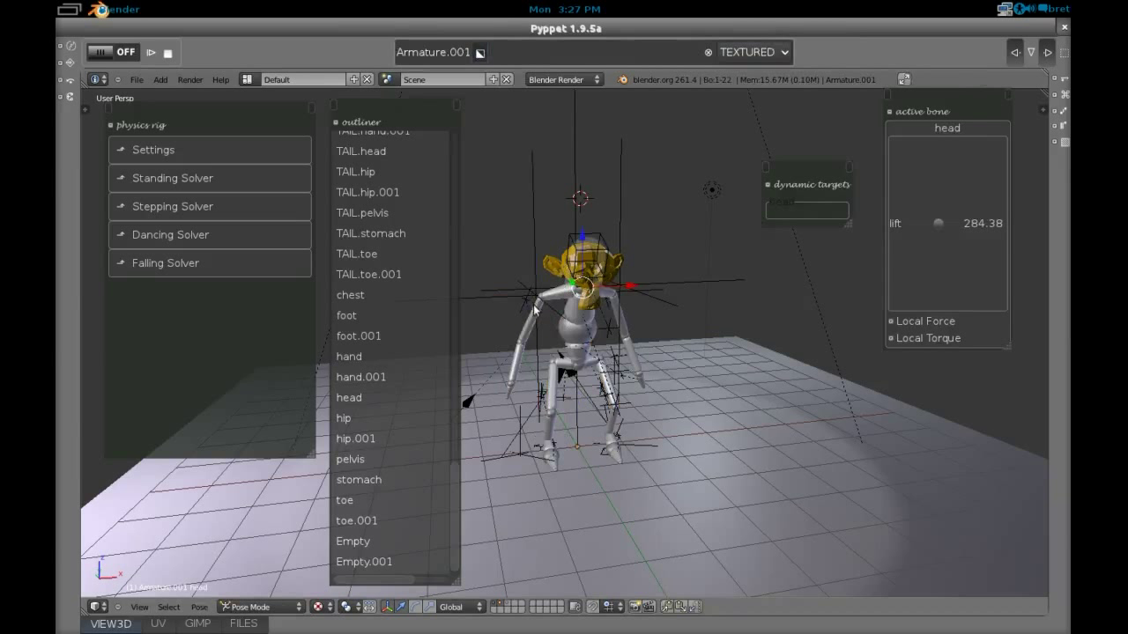
{"action": "right_click", "coordinate": [536, 308]}
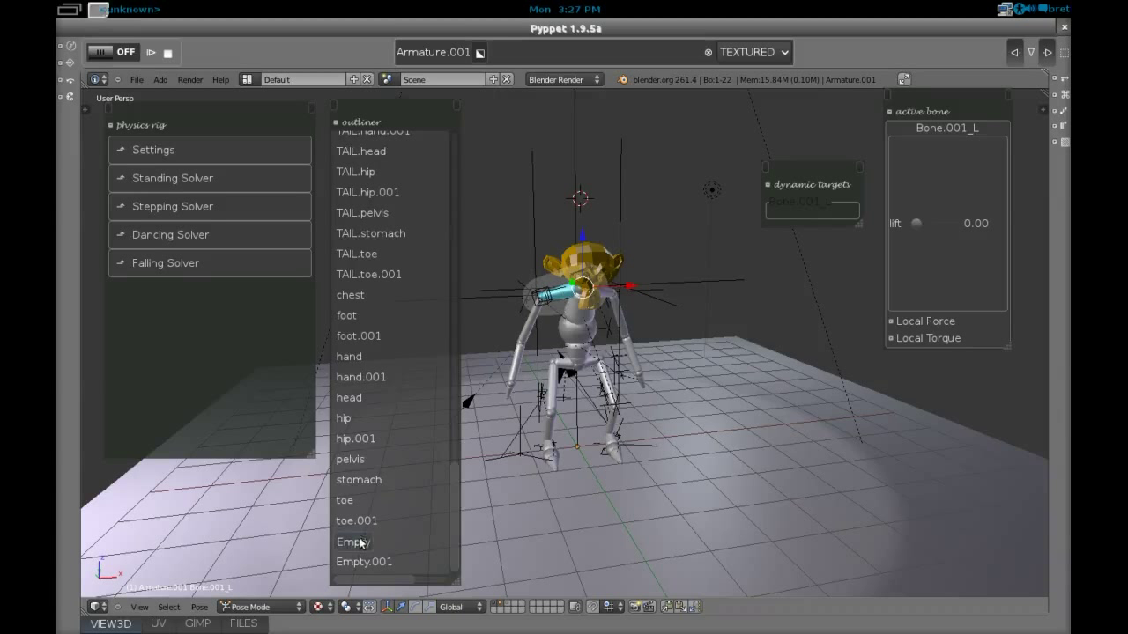
{"action": "left_click", "coordinate": [800, 222]}
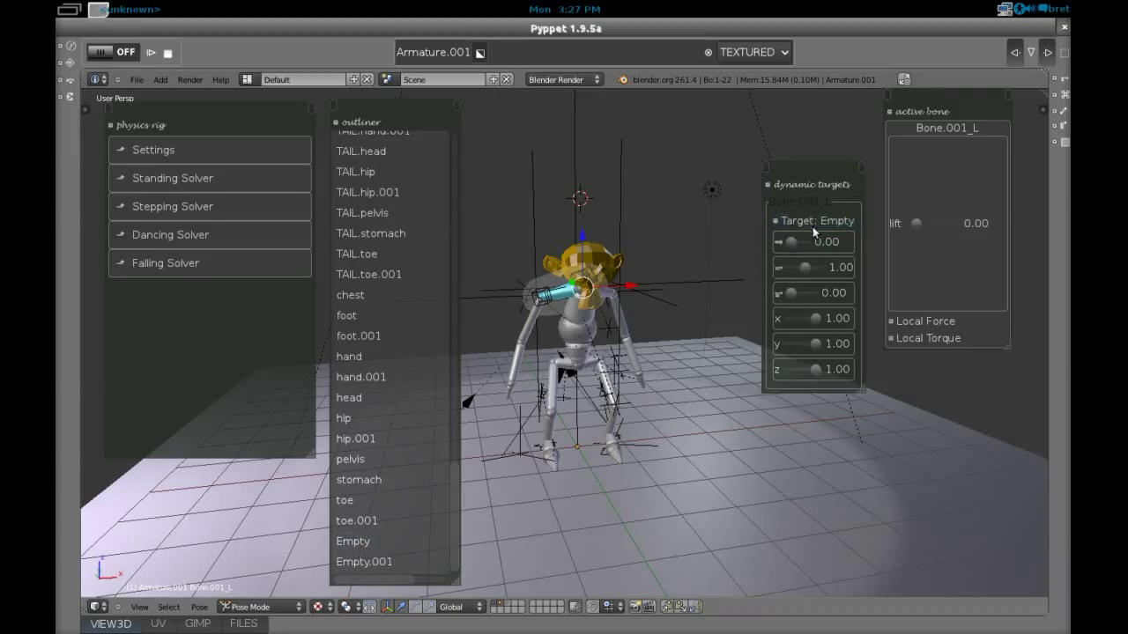
{"action": "left_click_drag", "start_coordinate": [790, 243], "coordinate": [794, 246]}
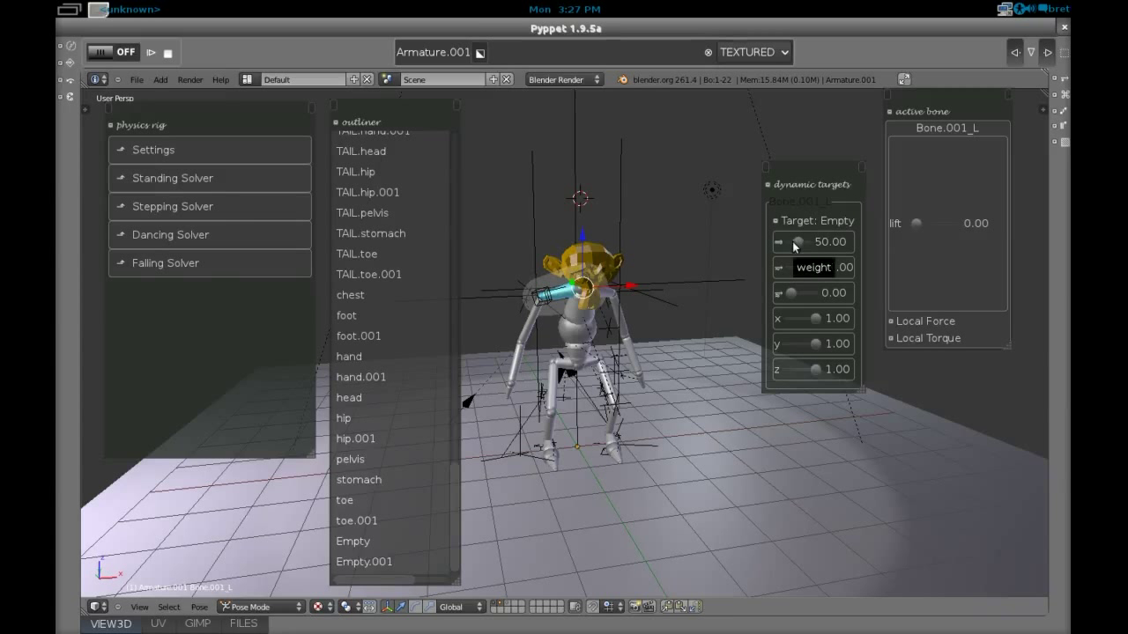
{"action": "left_click", "coordinate": [112, 55]}
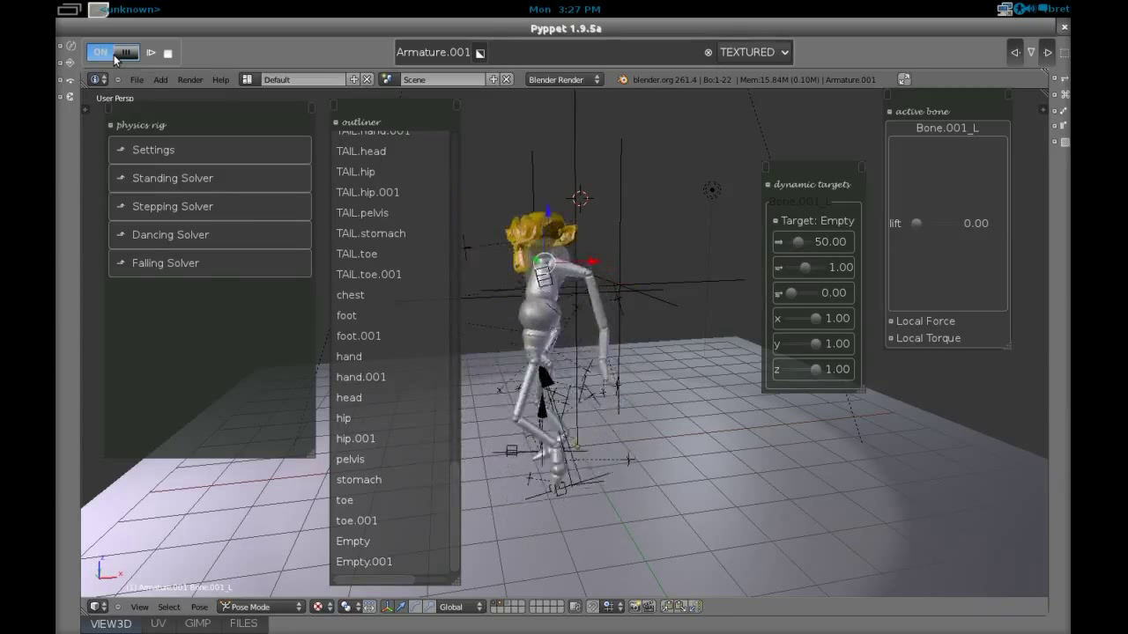
- Assign Empty.001 as dynamic target of Bone.001_R with weight 35.85 and turn the physics on
{"action": "right_click", "coordinate": [668, 282]}
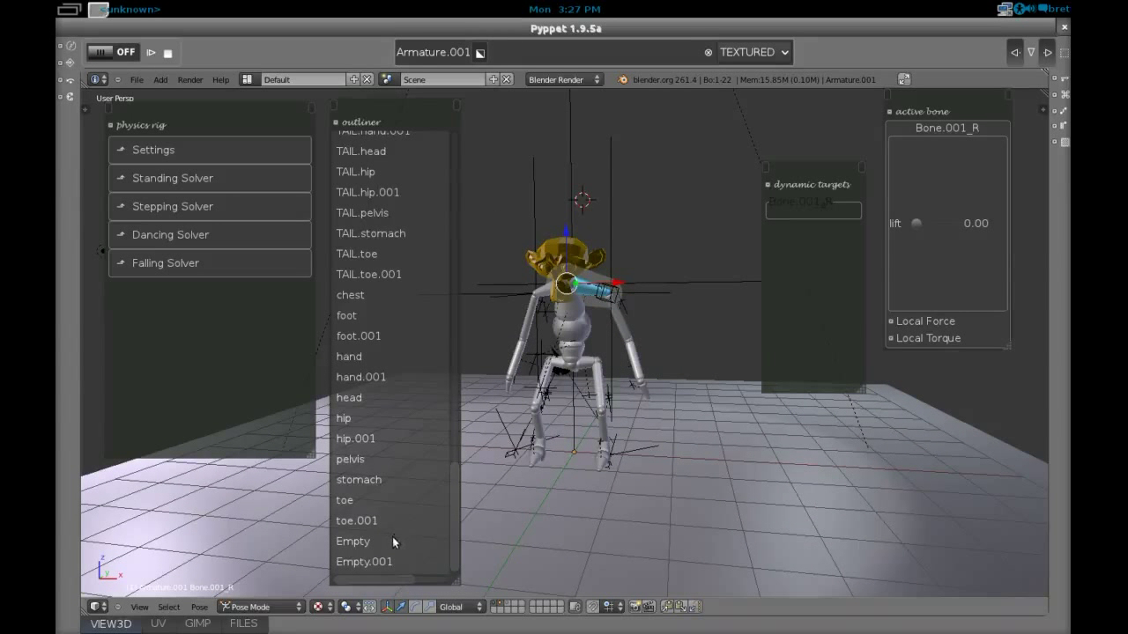
{"action": "left_click", "coordinate": [800, 224]}
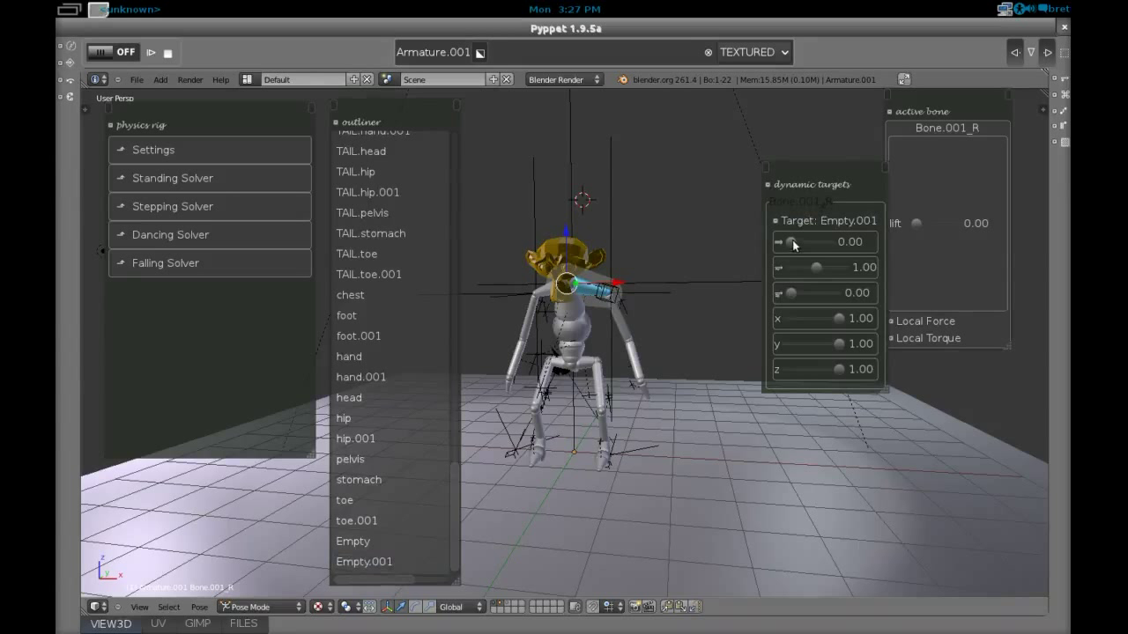
{"action": "left_click_drag", "start_coordinate": [792, 240], "coordinate": [808, 245]}
{"action": "left_click", "coordinate": [127, 52]}
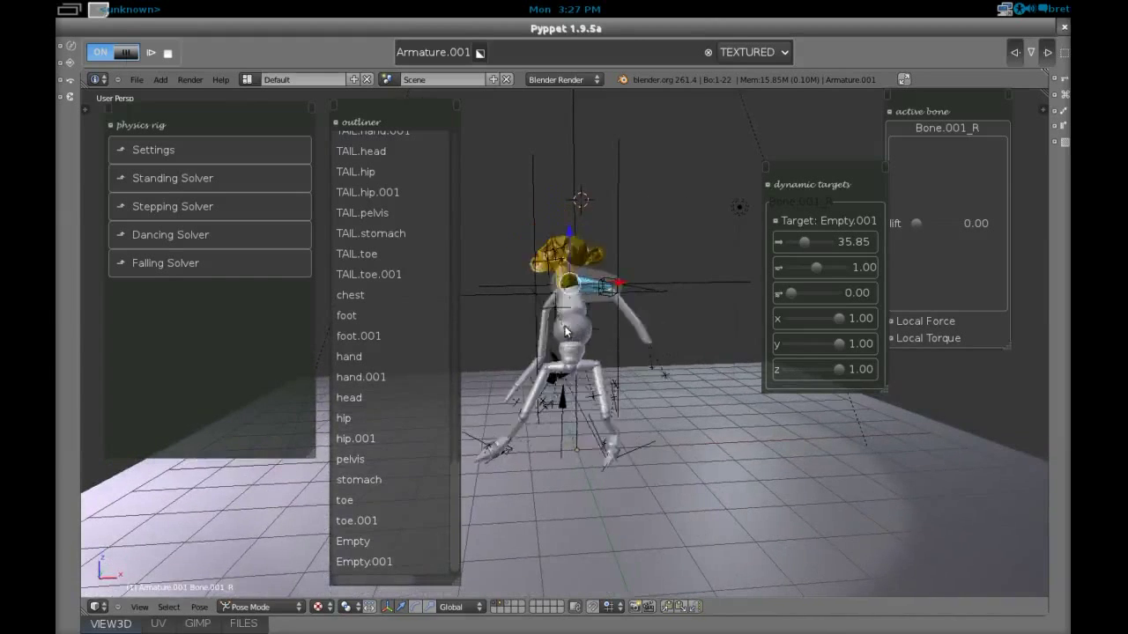
- Return to Object Mode, select Empty.001, and try moving it sideways to test its pull on the creature
{"action": "key", "text": "ctrl+Tab"}
{"action": "right_click", "coordinate": [621, 172]}
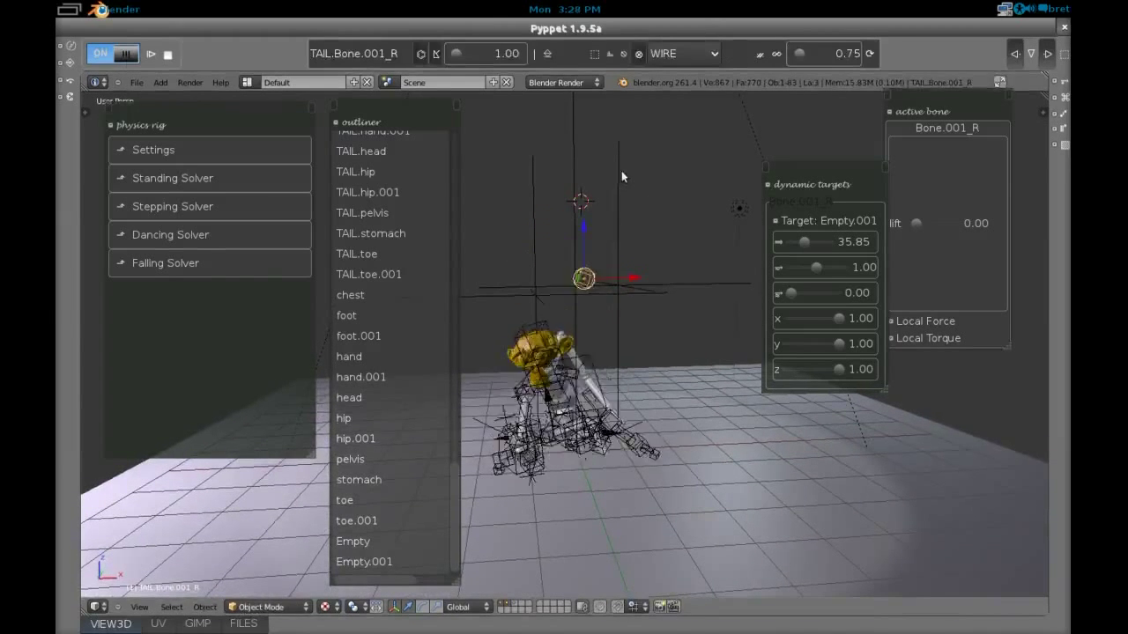
{"action": "right_click", "coordinate": [621, 172]}
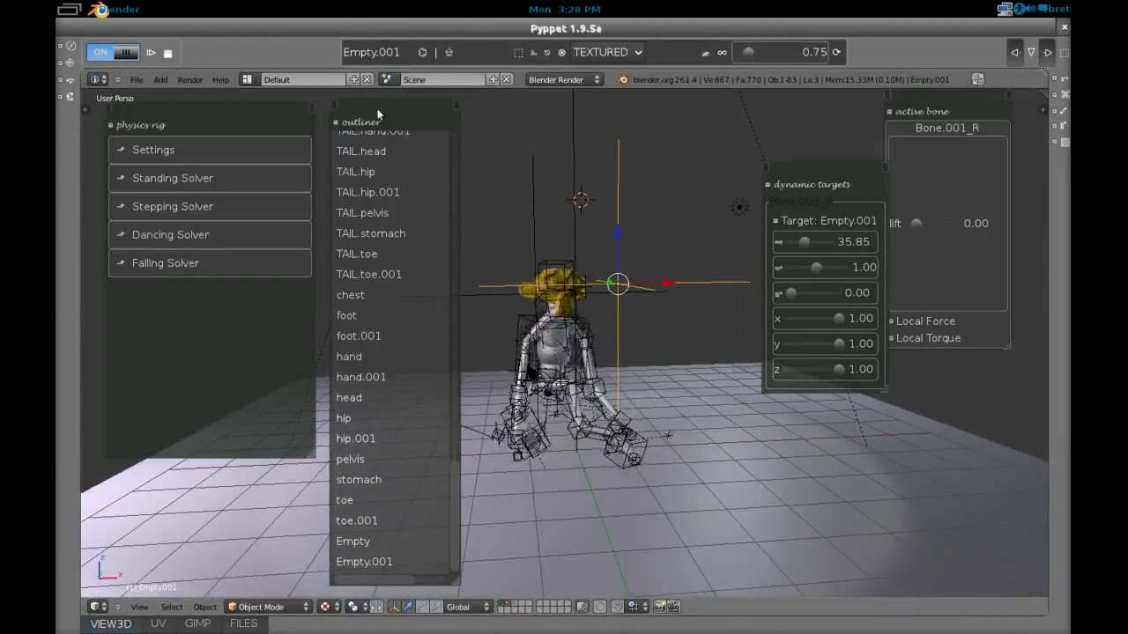
{"action": "left_click", "coordinate": [117, 53]}
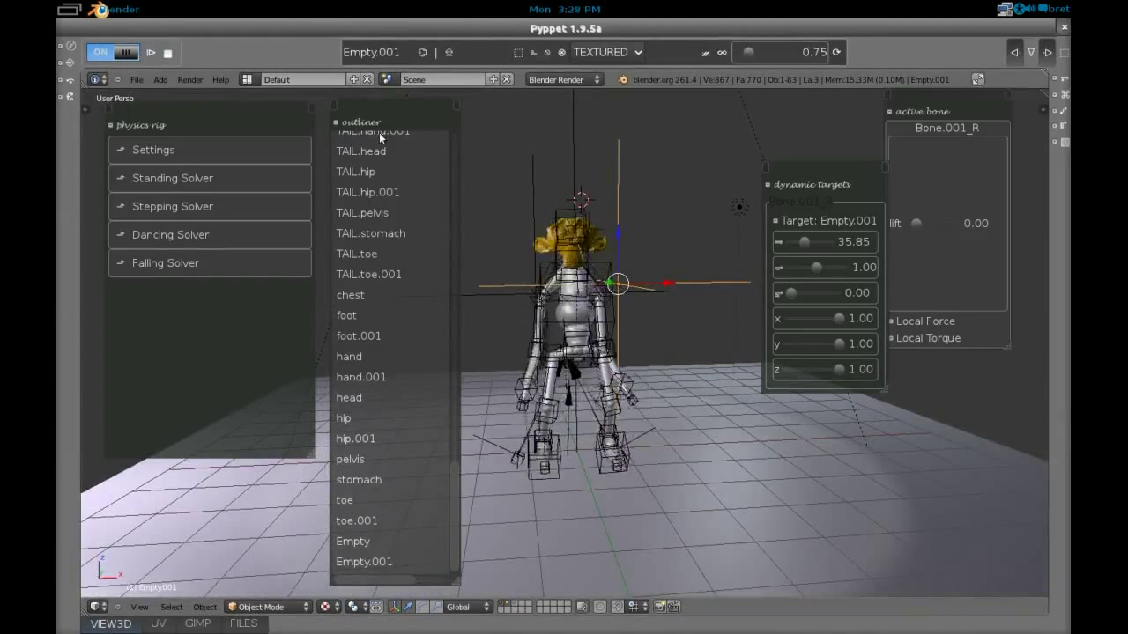
{"action": "key", "text": "g"}
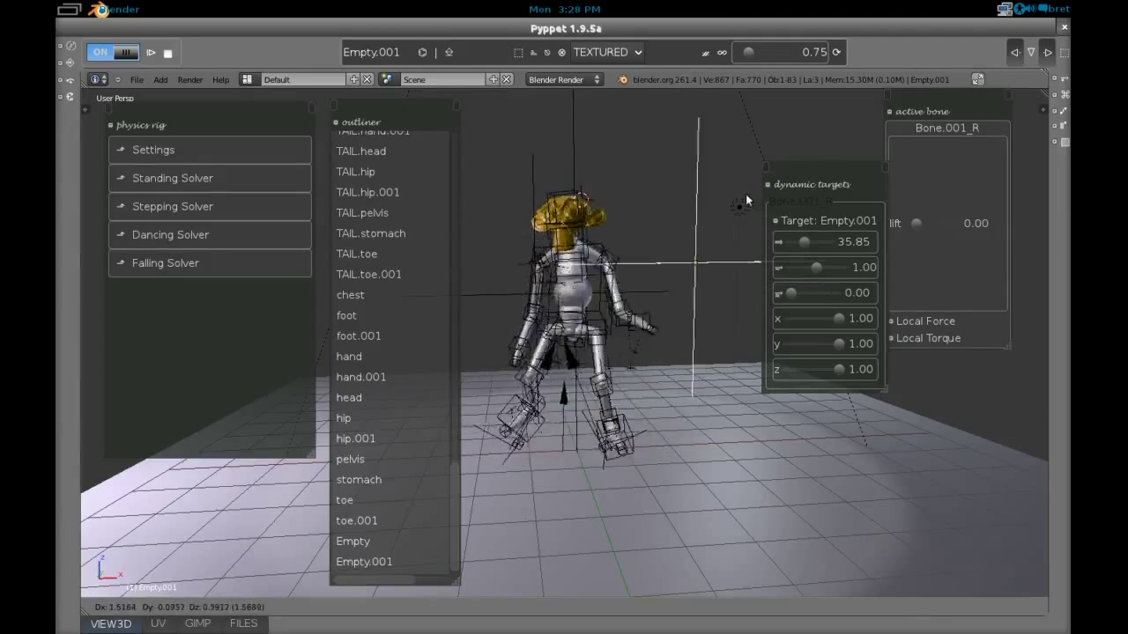
{"action": "right_click", "coordinate": [719, 173]}
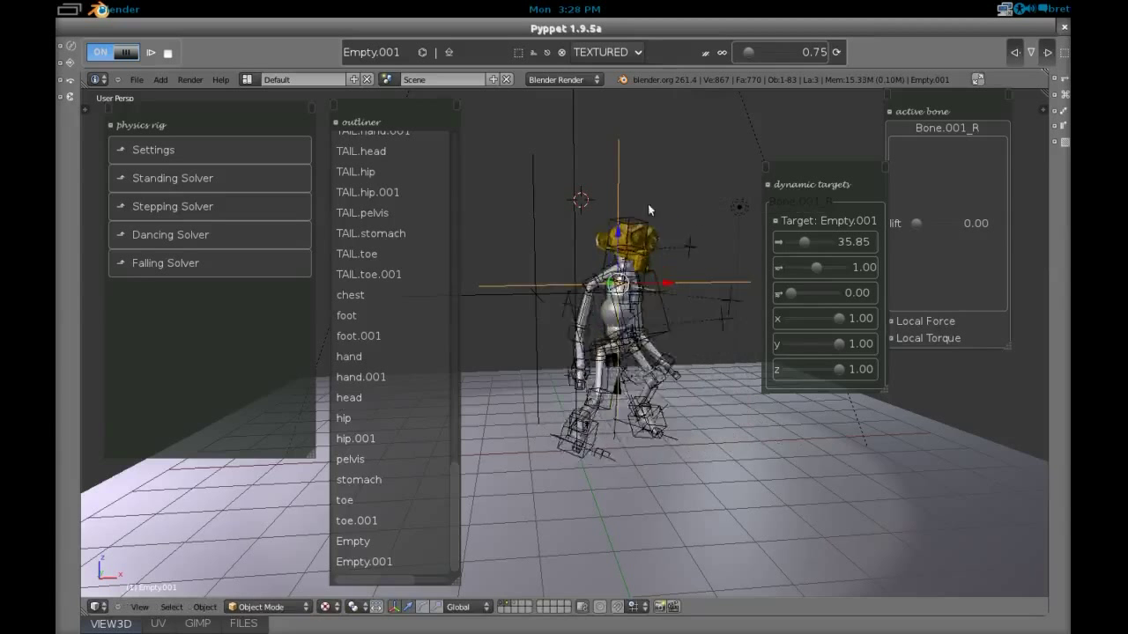
- Duplicate Empty.001 above the creature's head and parent both shoulder Empties to the copy
{"action": "key", "text": "shift+d"}
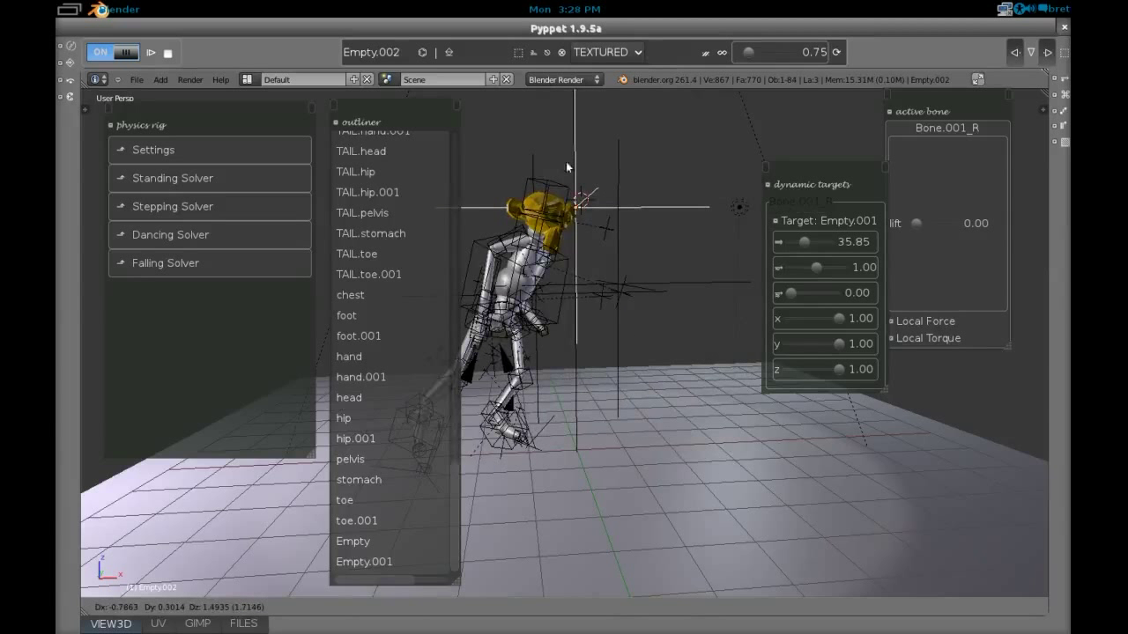
{"action": "left_click", "coordinate": [541, 121]}
{"action": "right_click", "coordinate": [618, 188]}
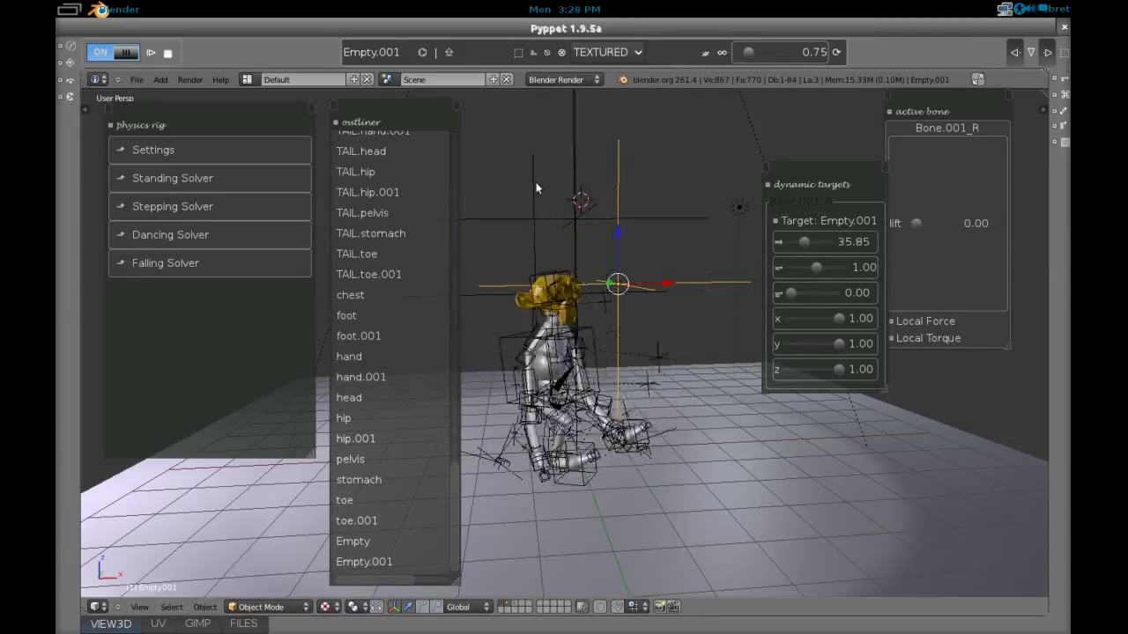
{"action": "right_click", "coordinate": [570, 137]}
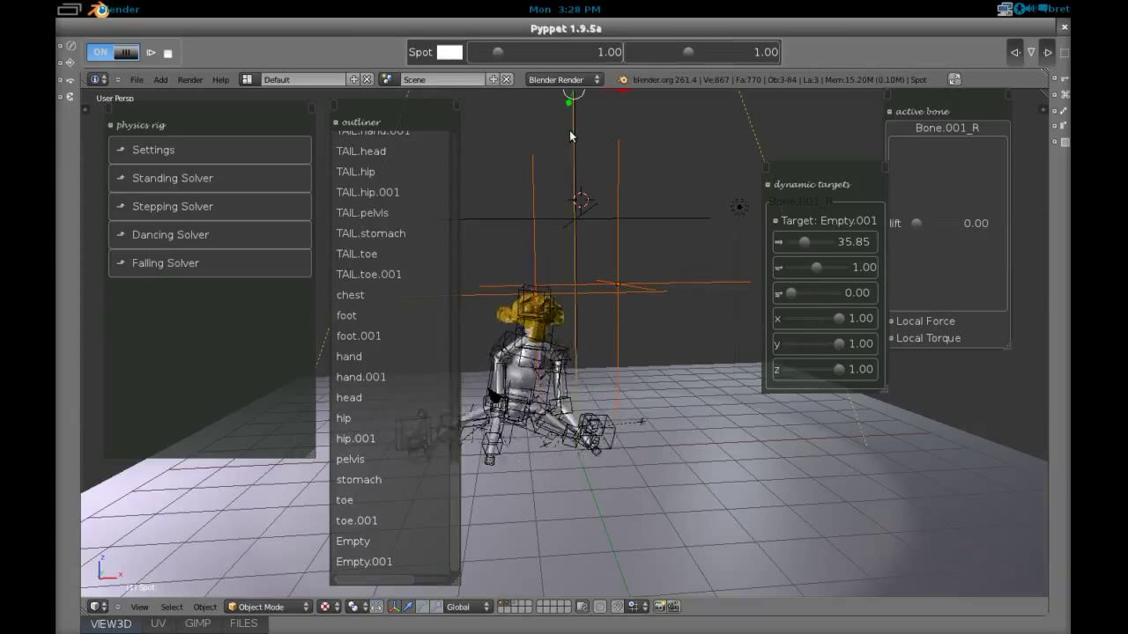
{"action": "right_click", "coordinate": [622, 183]}
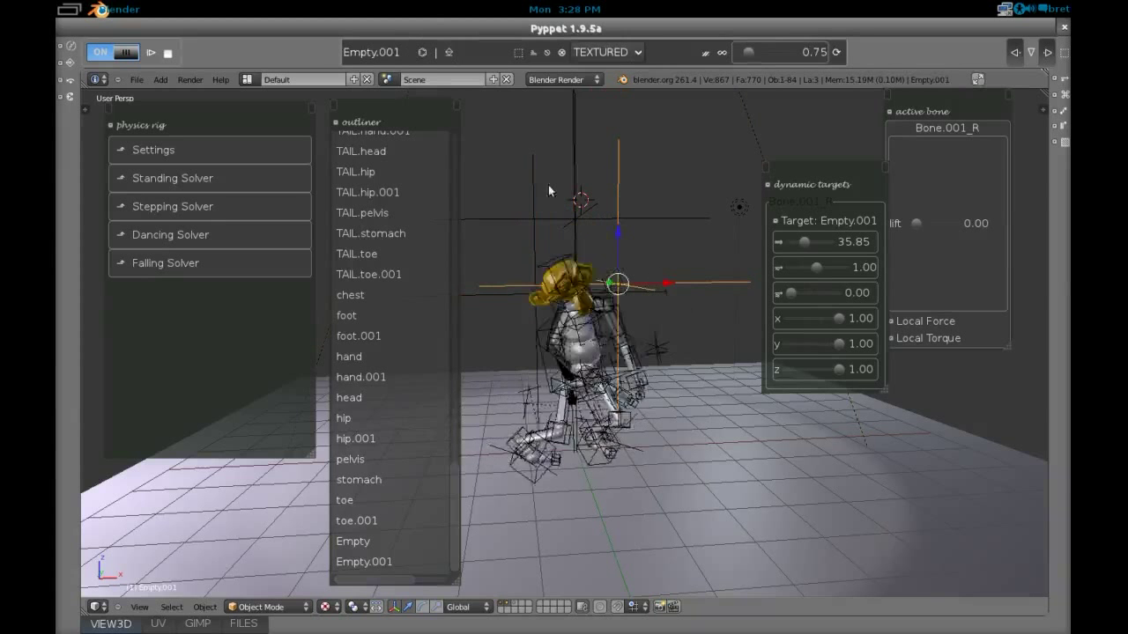
{"action": "right_click", "coordinate": [679, 215]}
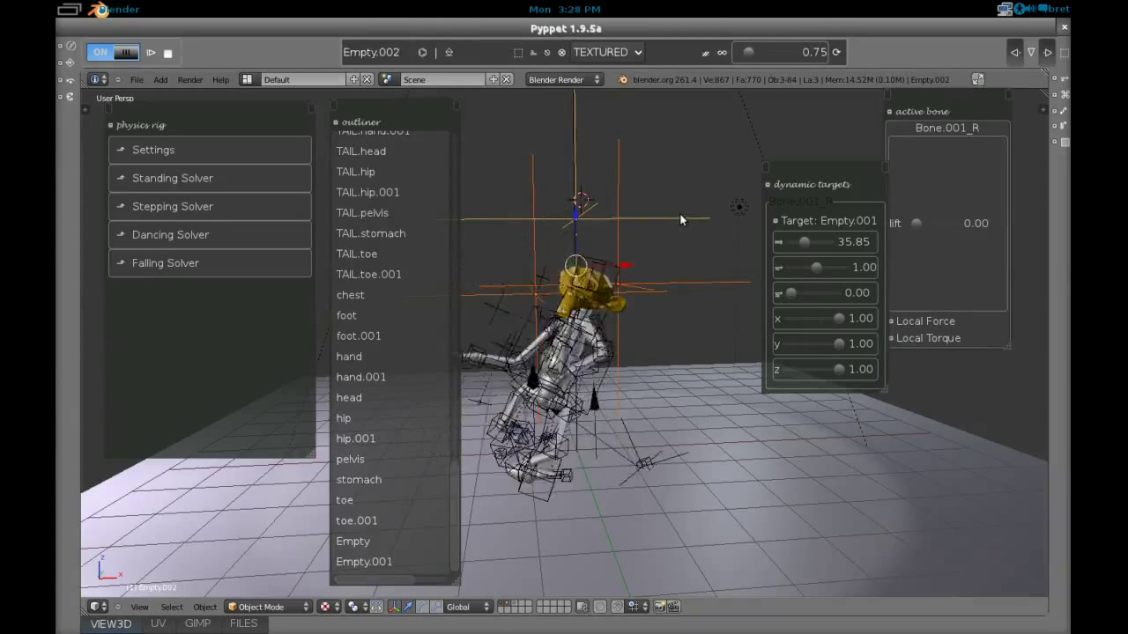
{"action": "key", "text": "ctrl+p"}
{"action": "left_click", "coordinate": [681, 216]}
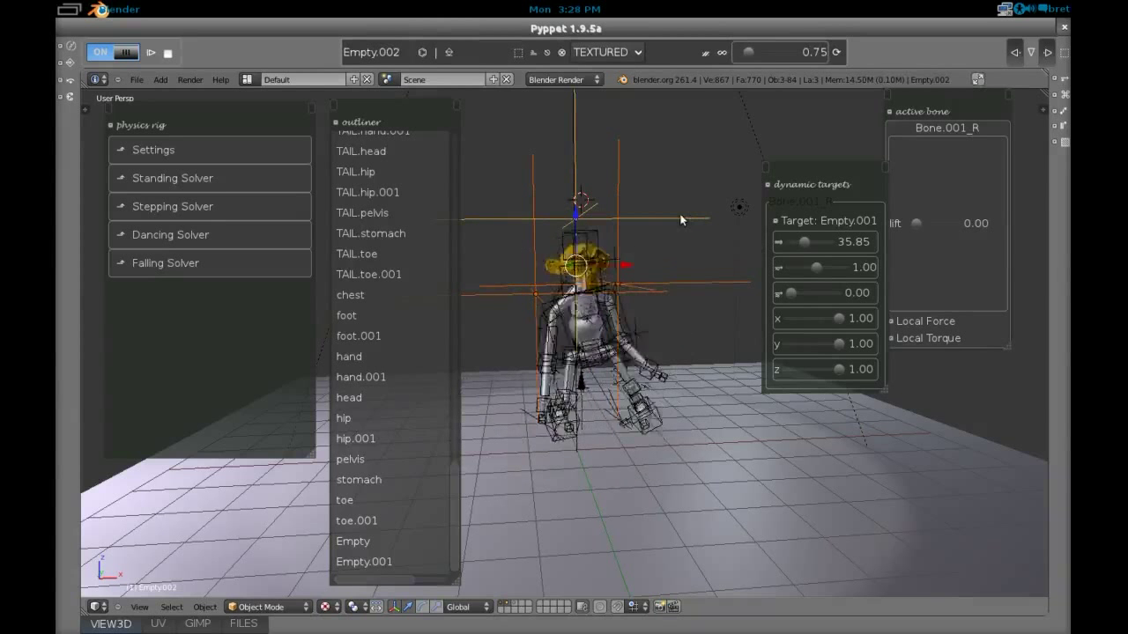
- Select the parent Empty above the head and move it from side to side to swing the creature
{"action": "right_click", "coordinate": [576, 143]}
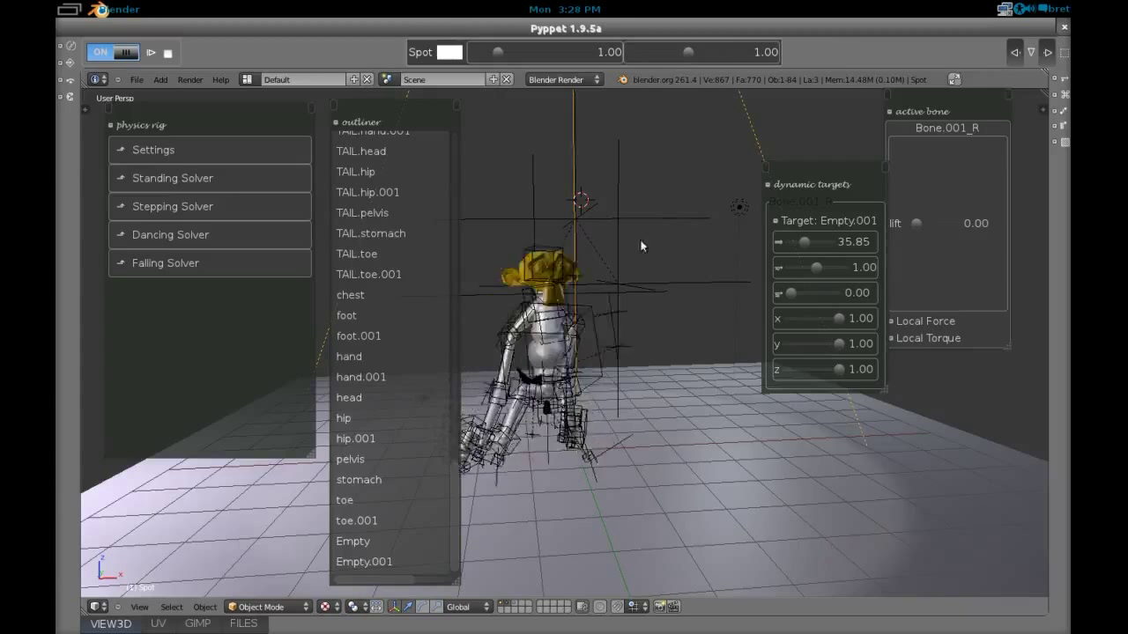
{"action": "right_click", "coordinate": [683, 221]}
{"action": "key", "text": "g"}
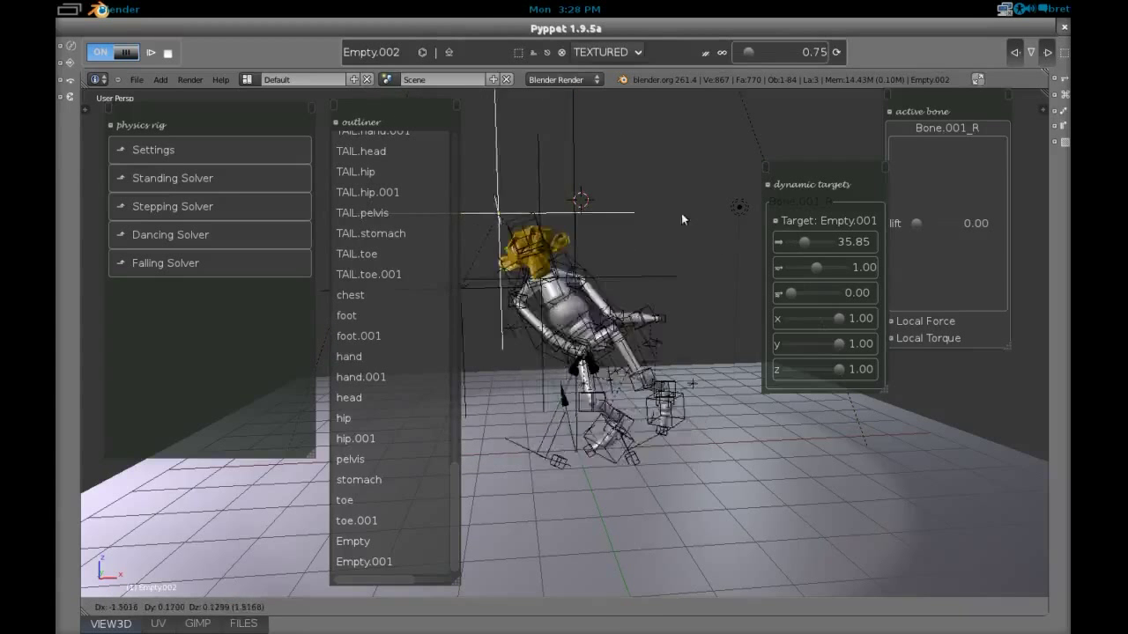
{"action": "left_click", "coordinate": [683, 224]}
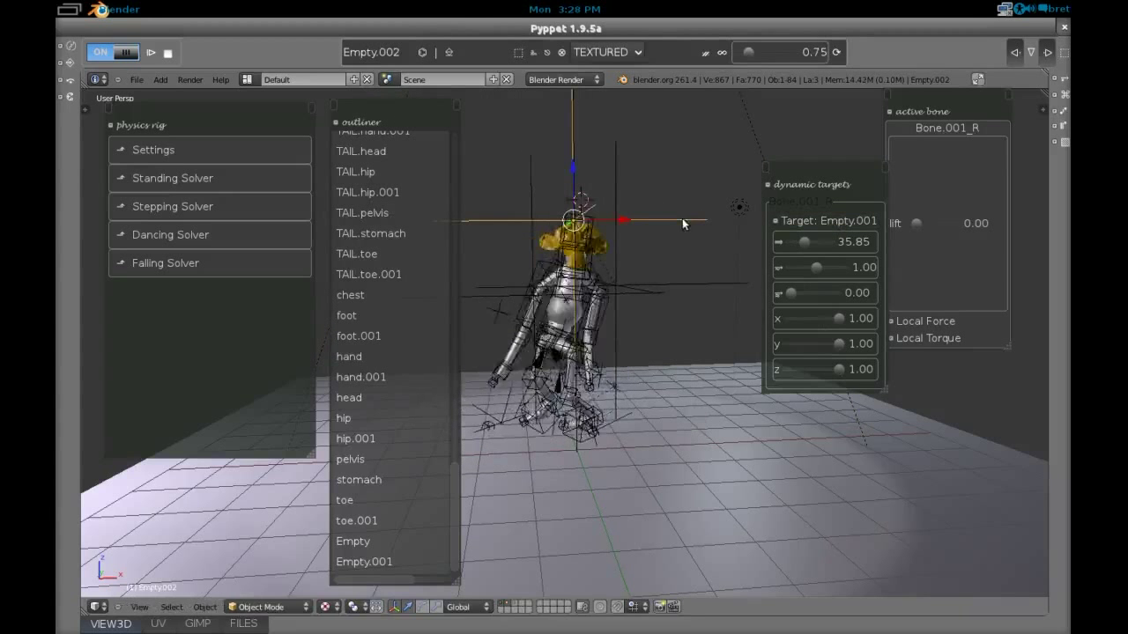
- Collapse the outliner and place the dynamic targets panel beneath the active bone panel to clear the 3D view
{"action": "middle_click_drag", "start_coordinate": [654, 295], "coordinate": [603, 311]}
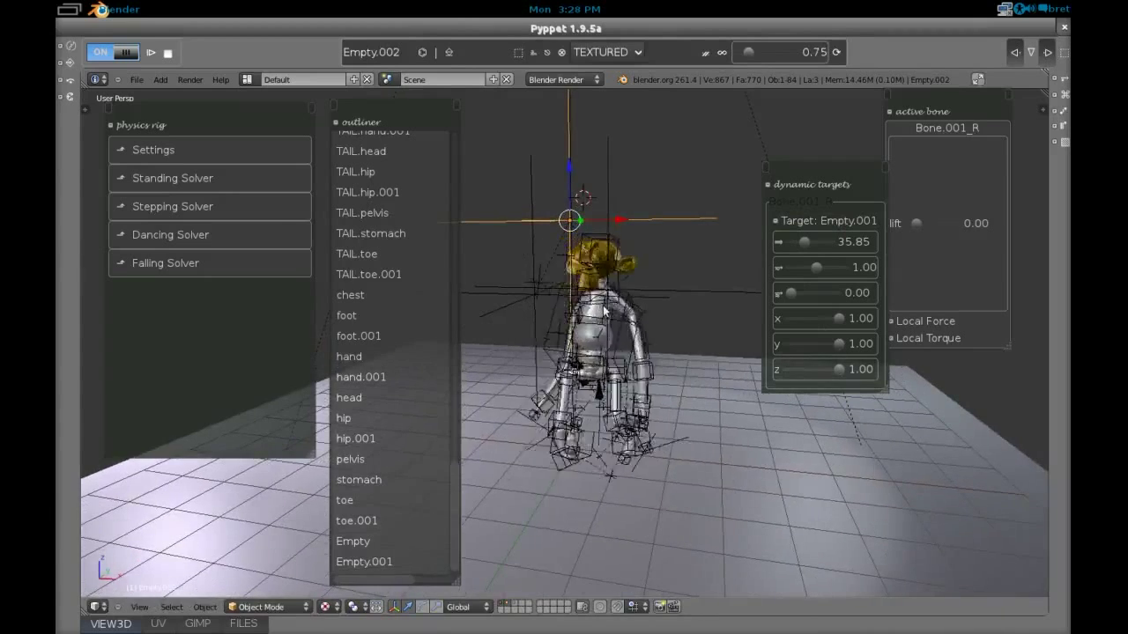
{"action": "left_click", "coordinate": [367, 121]}
{"action": "middle_click_drag", "start_coordinate": [487, 289], "coordinate": [457, 299]}
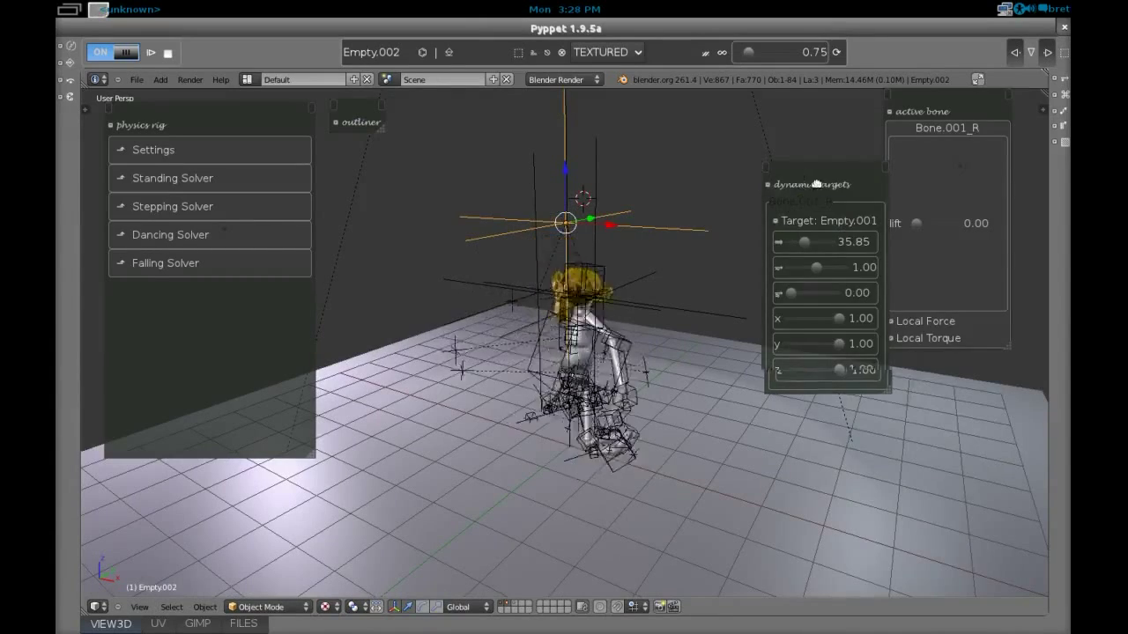
{"action": "left_click_drag", "start_coordinate": [803, 172], "coordinate": [931, 372]}
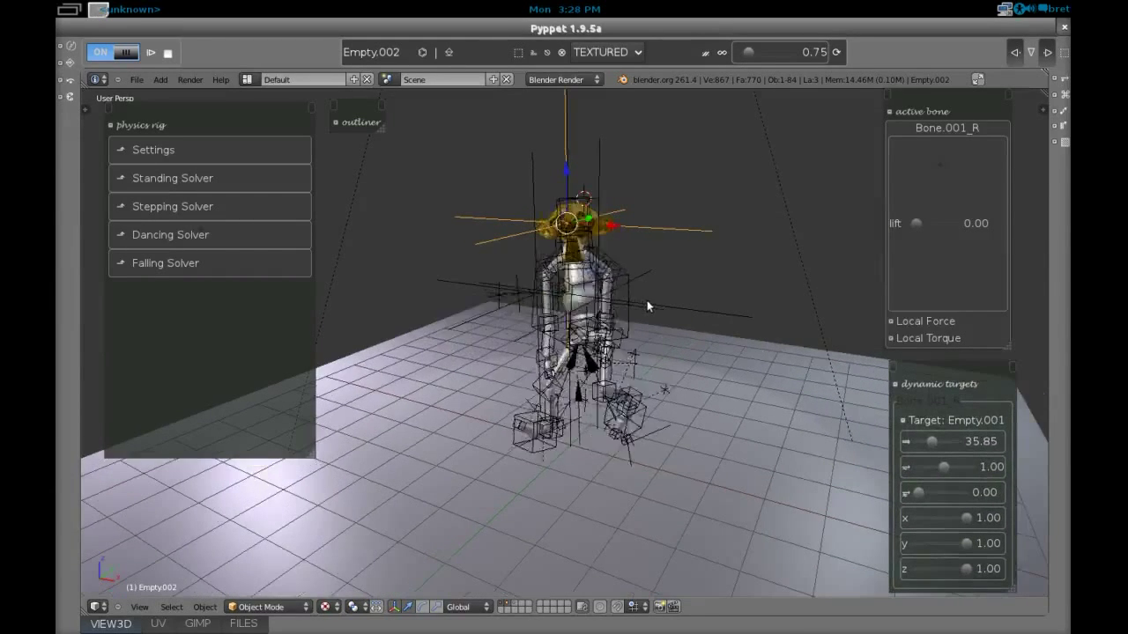
{"action": "scroll", "coordinate": [624, 309], "scroll_direction": "down", "scroll_amount": 4}
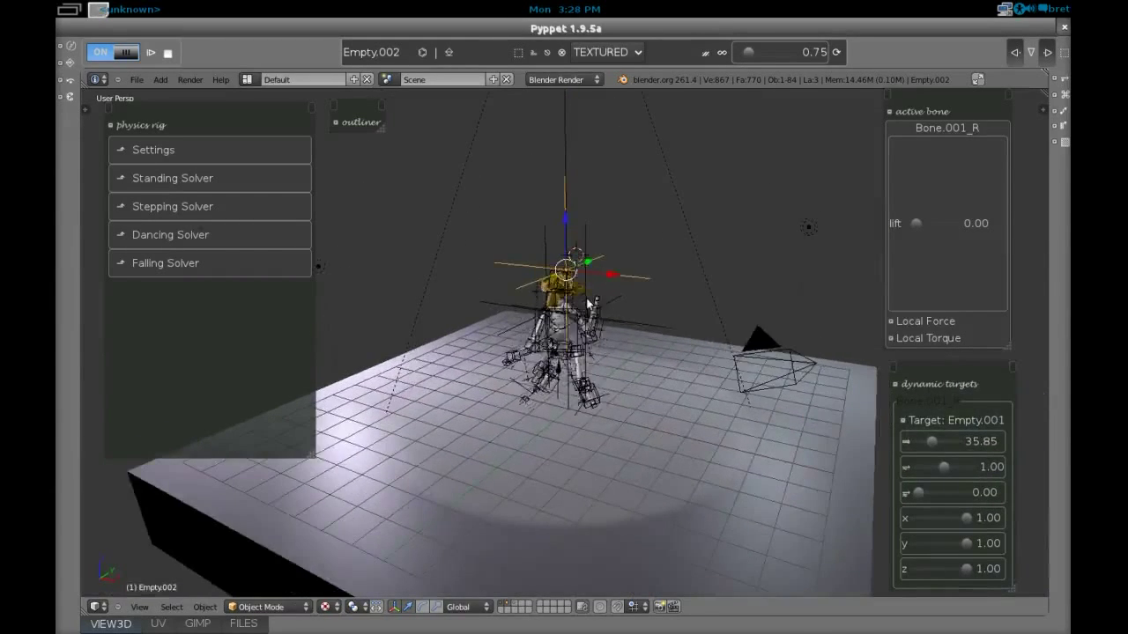
{"action": "middle_click_drag", "start_coordinate": [624, 249], "coordinate": [619, 301]}
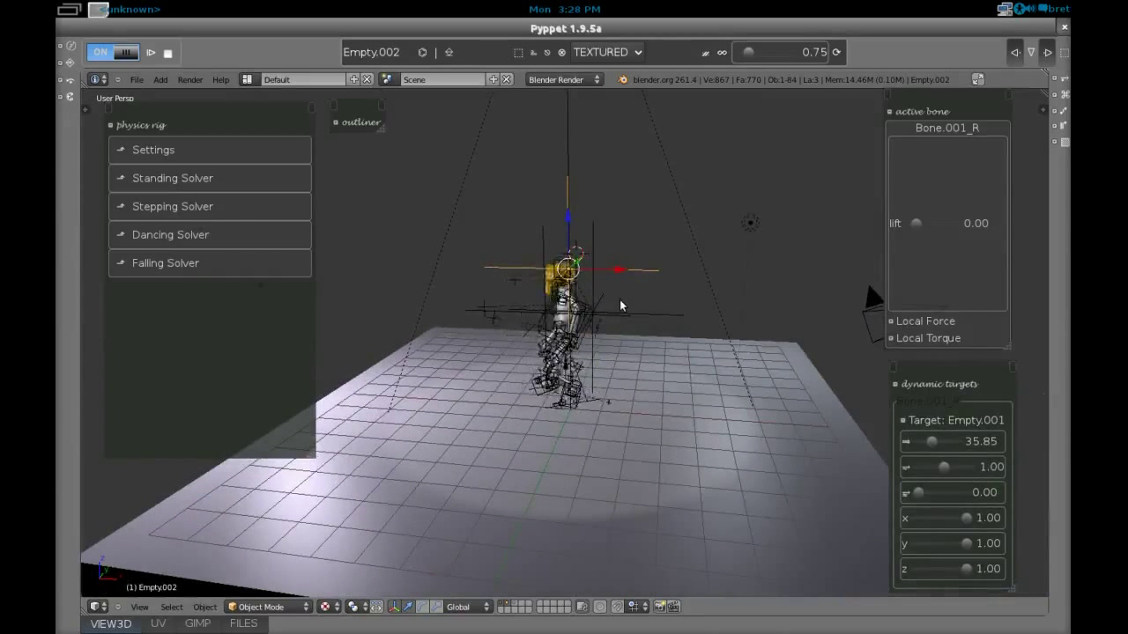
{"action": "middle_click_drag", "start_coordinate": [619, 300], "coordinate": [632, 270]}
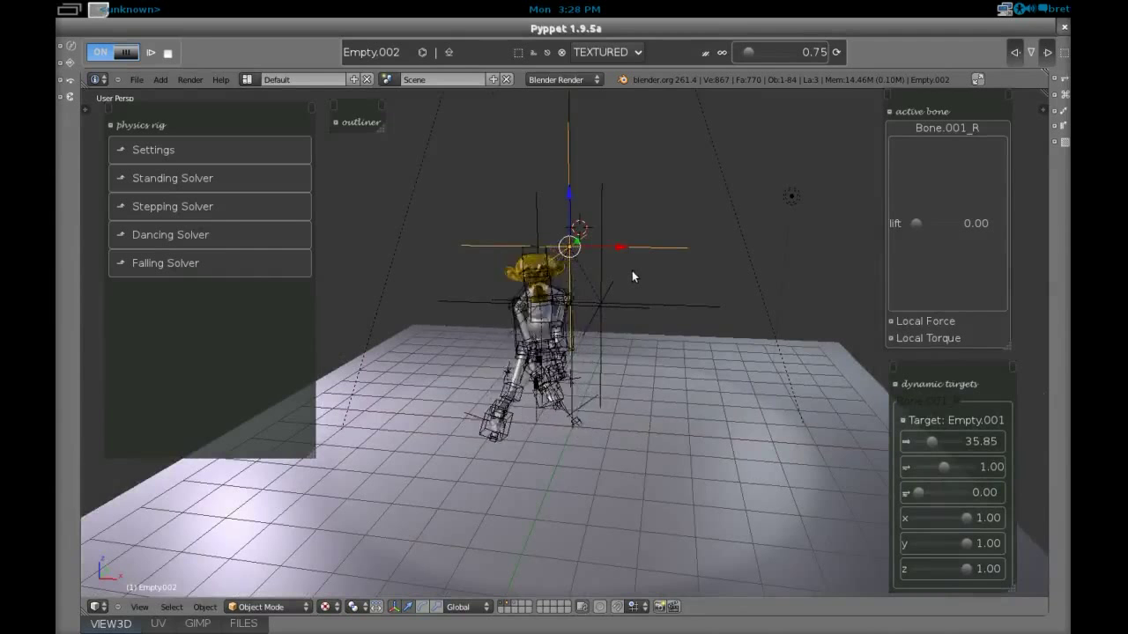
- Move the parent Empty across the floor to pull the creature along, and rotate it about Z with the rotation manipulator
{"action": "key", "text": "g"}
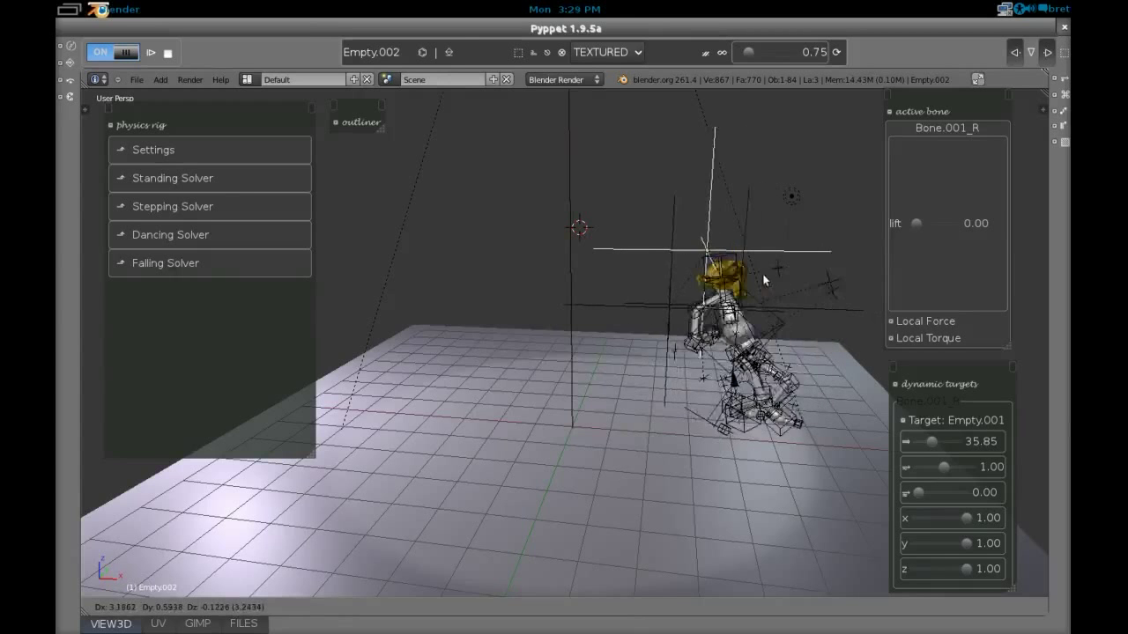
{"action": "left_click", "coordinate": [611, 267]}
{"action": "left_click", "coordinate": [422, 606]}
{"action": "middle_click_drag", "start_coordinate": [678, 337], "coordinate": [586, 380]}
{"action": "middle_click_drag", "start_coordinate": [543, 342], "coordinate": [568, 343]}
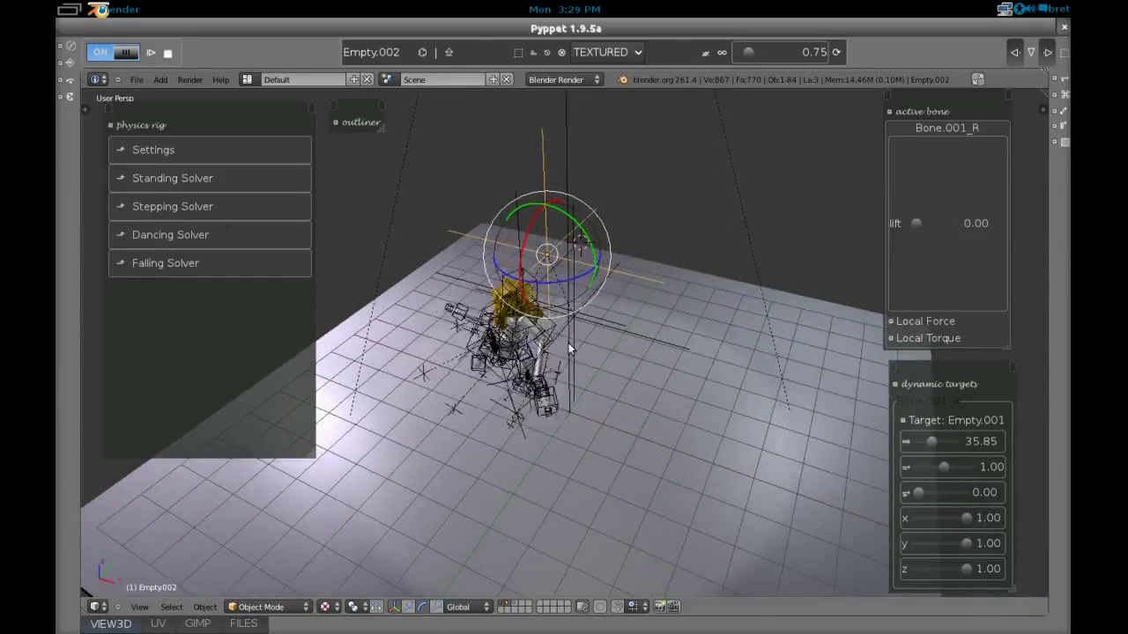
{"action": "mouse_move", "coordinate": [541, 284]}
{"action": "left_mouse_down"}
{"action": "mouse_move", "coordinate": [601, 269]}
{"action": "mouse_move", "coordinate": [529, 284]}
{"action": "left_mouse_up"}
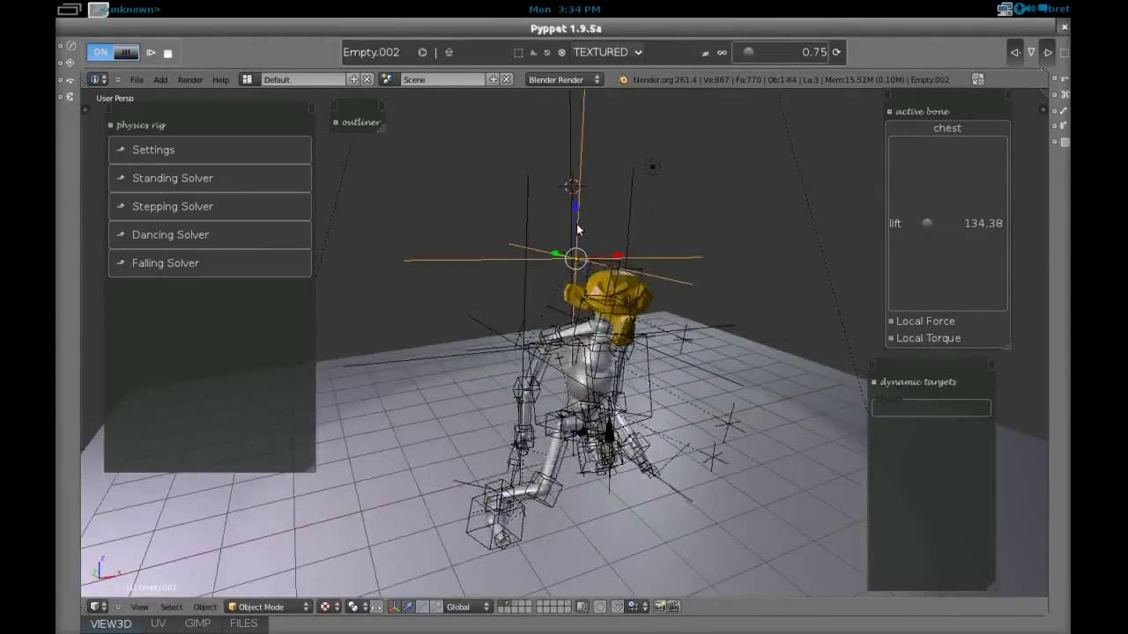
{"action": "middle_click_drag", "start_coordinate": [616, 309], "coordinate": [631, 308]}
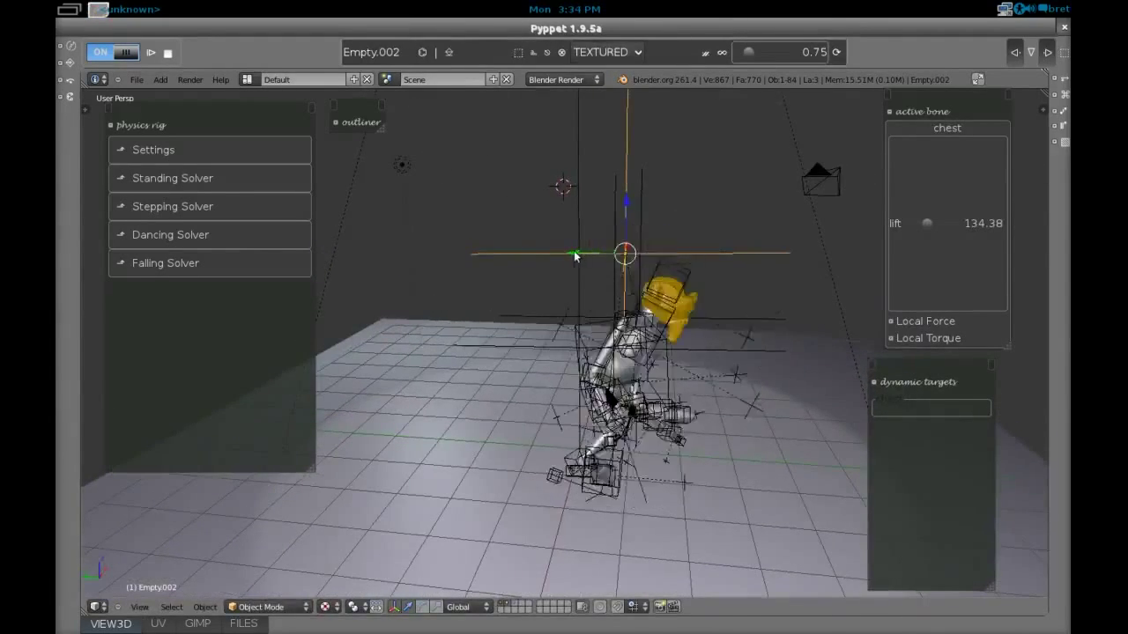
- Pull the parent Empty along the Y axis to make the creature step across the floor
{"action": "left_click_drag", "start_coordinate": [574, 253], "coordinate": [417, 255]}
{"action": "scroll", "coordinate": [568, 321], "scroll_direction": "up", "scroll_amount": 2}
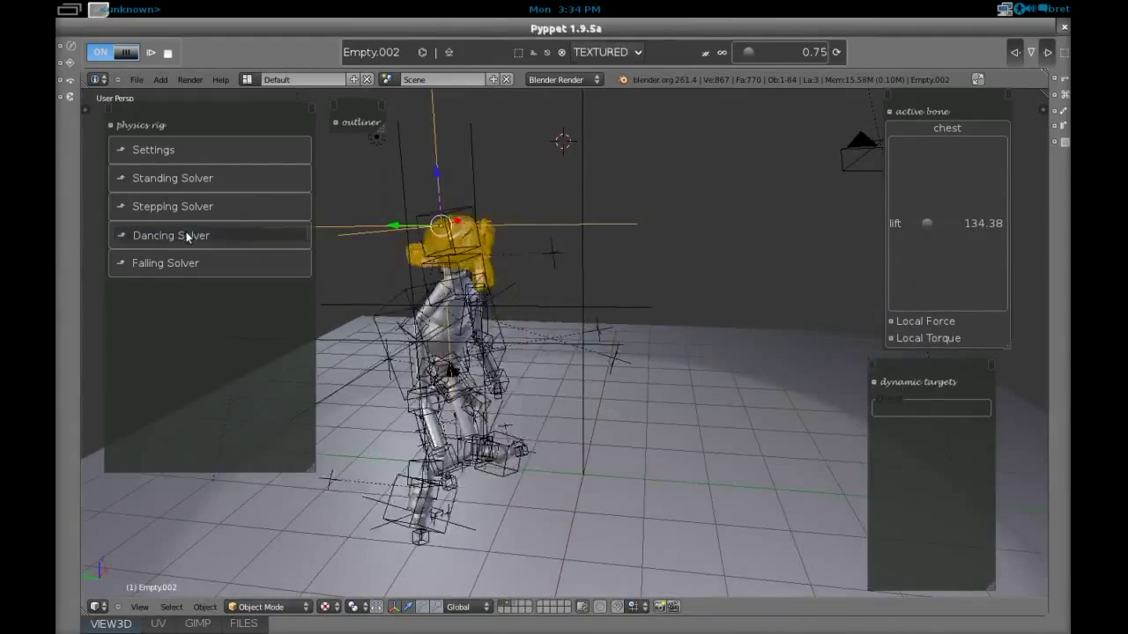
- Set the Dancing Solver's fast forward step to 1.31 and its fast forward threshold to 1.21
{"action": "left_click", "coordinate": [187, 236]}
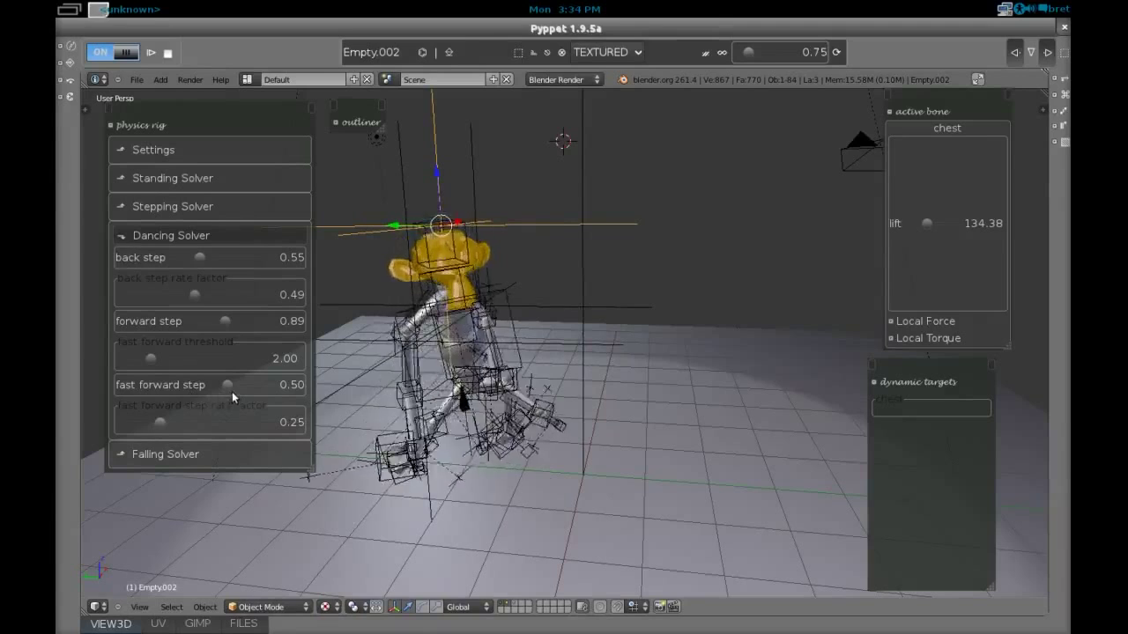
{"action": "left_click_drag", "start_coordinate": [230, 385], "coordinate": [255, 382]}
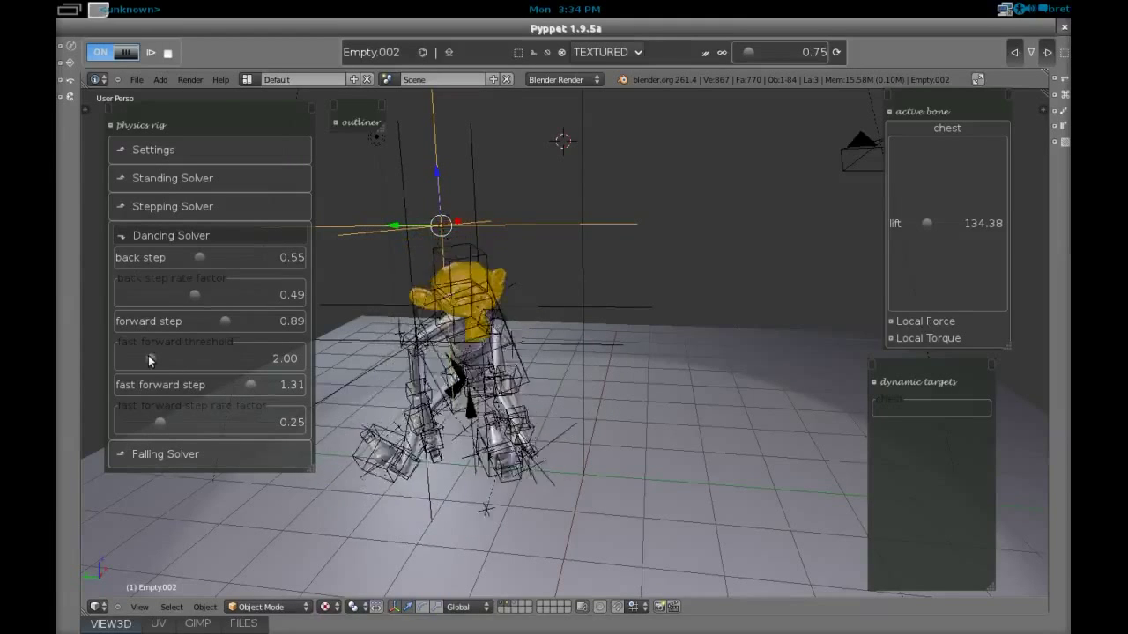
{"action": "left_click_drag", "start_coordinate": [150, 359], "coordinate": [138, 356]}
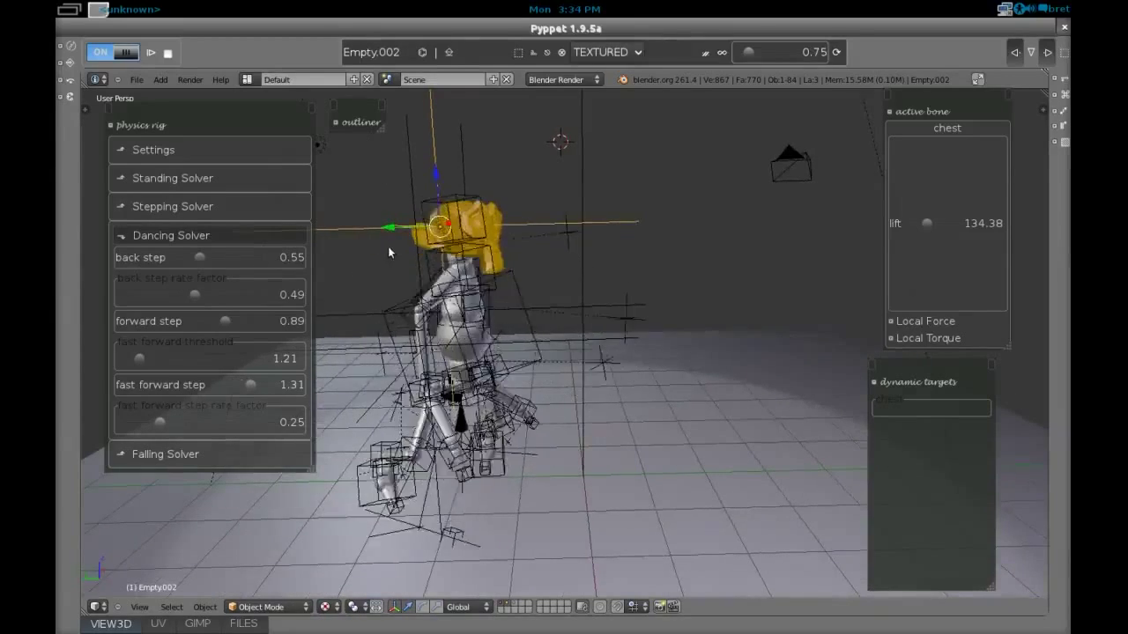
- Move the parent Empty back and forth along Y to test the creature's faster stepping
{"action": "middle_click_drag", "start_coordinate": [388, 247], "coordinate": [391, 269]}
{"action": "left_click_drag", "start_coordinate": [382, 243], "coordinate": [420, 242]}
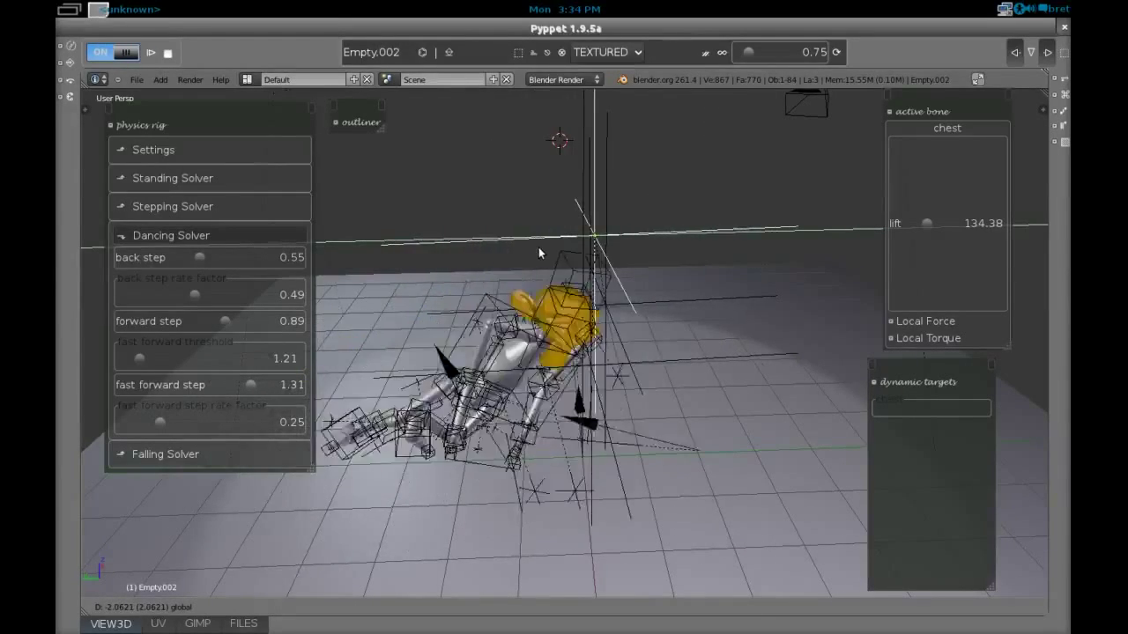
{"action": "left_click", "coordinate": [405, 249]}
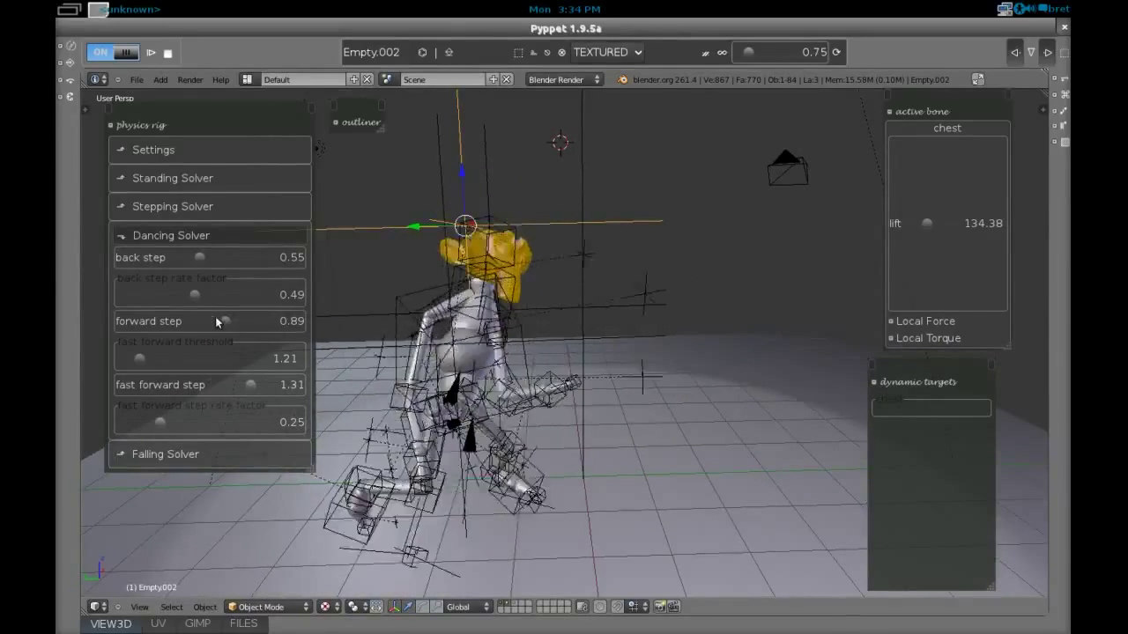
- Set the fast forward threshold to 5.10 and move the parent Empty along Y to test the walk
{"action": "left_click_drag", "start_coordinate": [141, 360], "coordinate": [194, 359]}
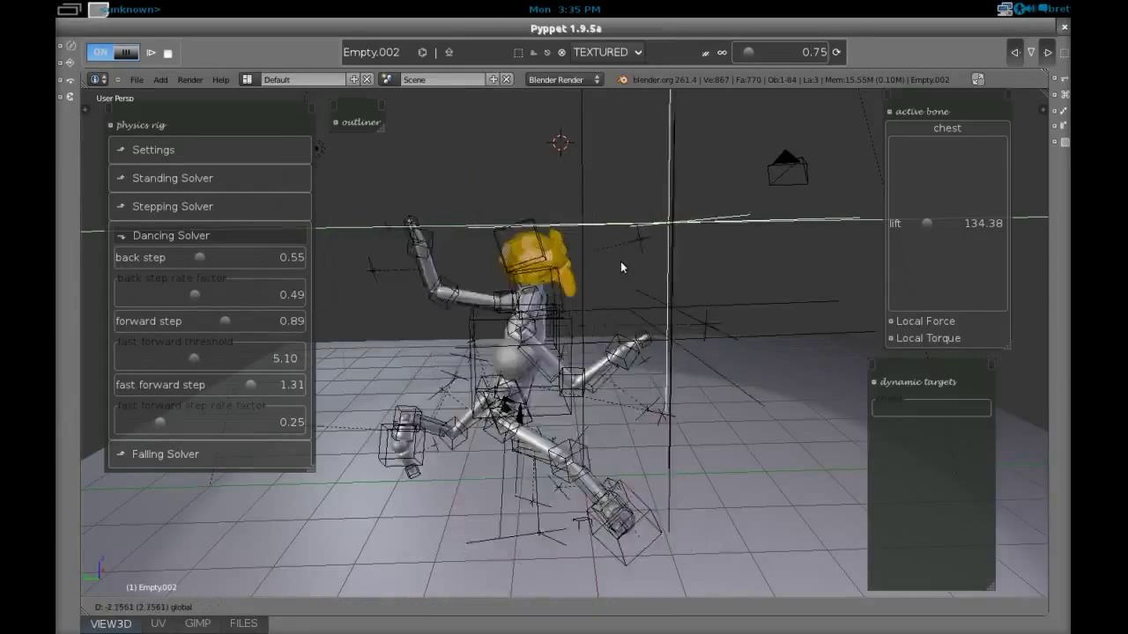
{"action": "key", "text": "g"}
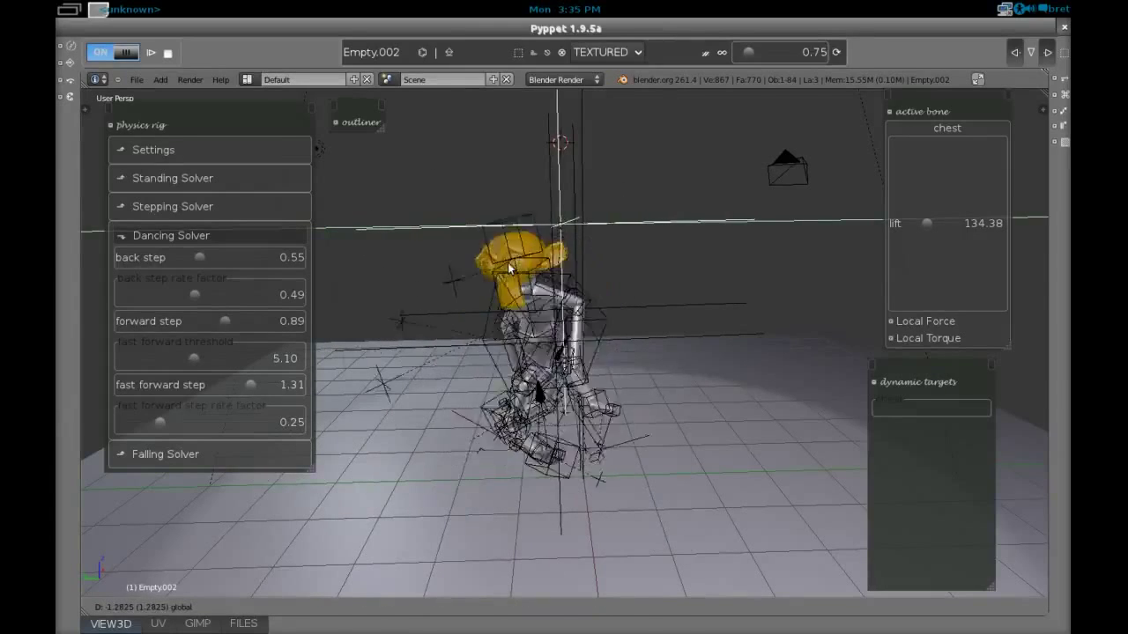
{"action": "left_click", "coordinate": [511, 267]}
- Set the Standing Solver's head lift to 242.31 and foot_step_far_lift to 24.24
{"action": "middle_click_drag", "start_coordinate": [627, 359], "coordinate": [575, 408]}
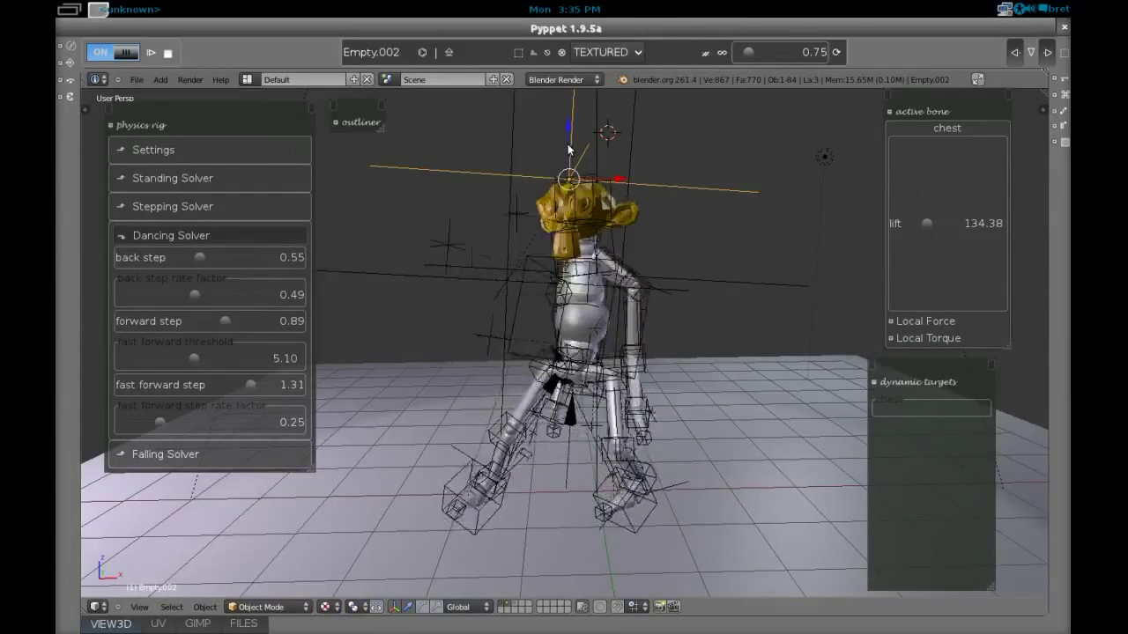
{"action": "left_click", "coordinate": [154, 179]}
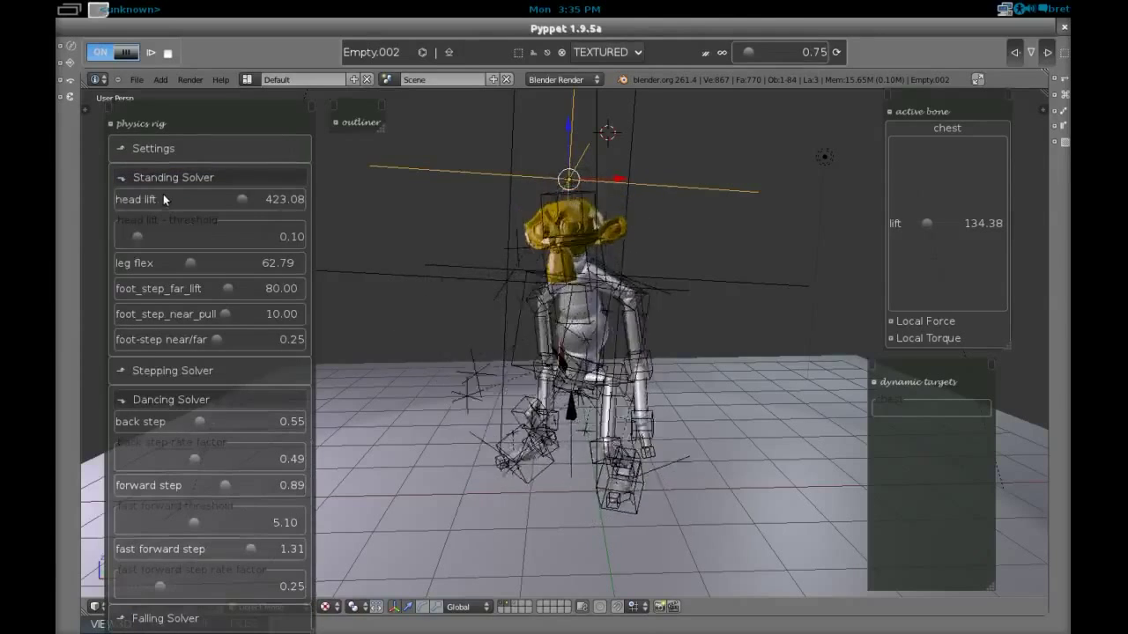
{"action": "left_click_drag", "start_coordinate": [239, 200], "coordinate": [205, 199]}
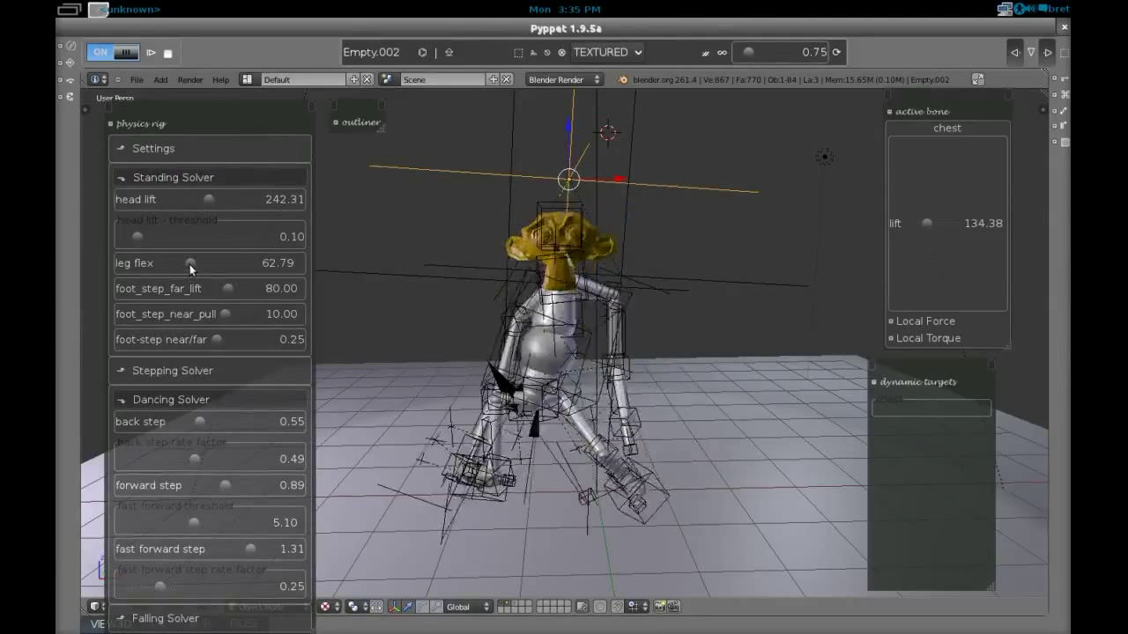
{"action": "left_click_drag", "start_coordinate": [226, 289], "coordinate": [219, 288]}
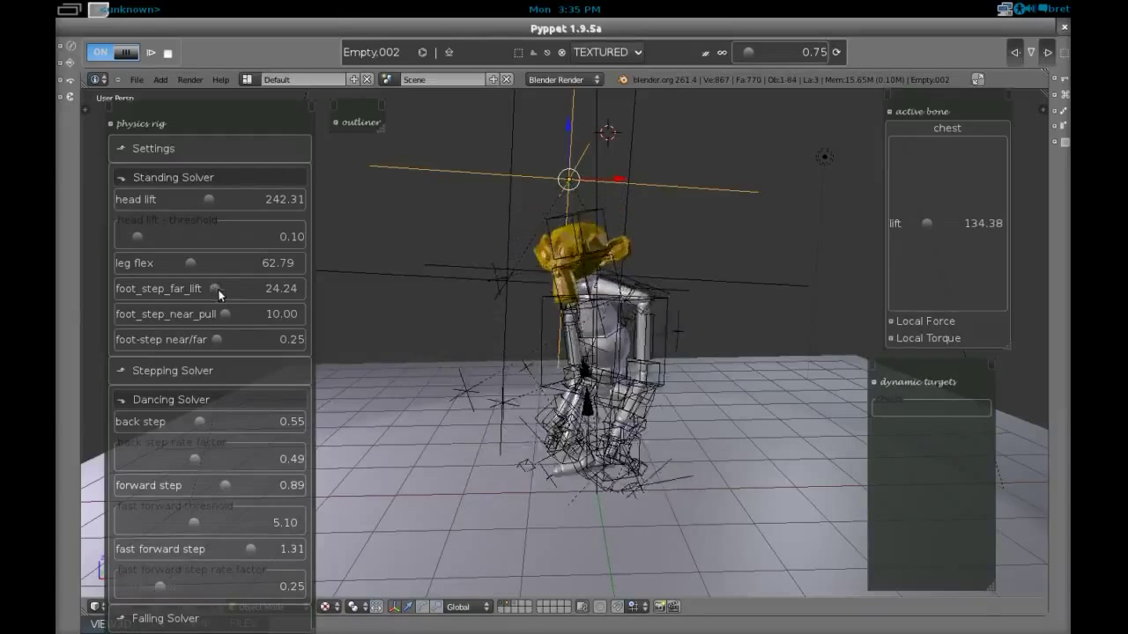
{"action": "middle_click_drag", "start_coordinate": [426, 279], "coordinate": [493, 283]}
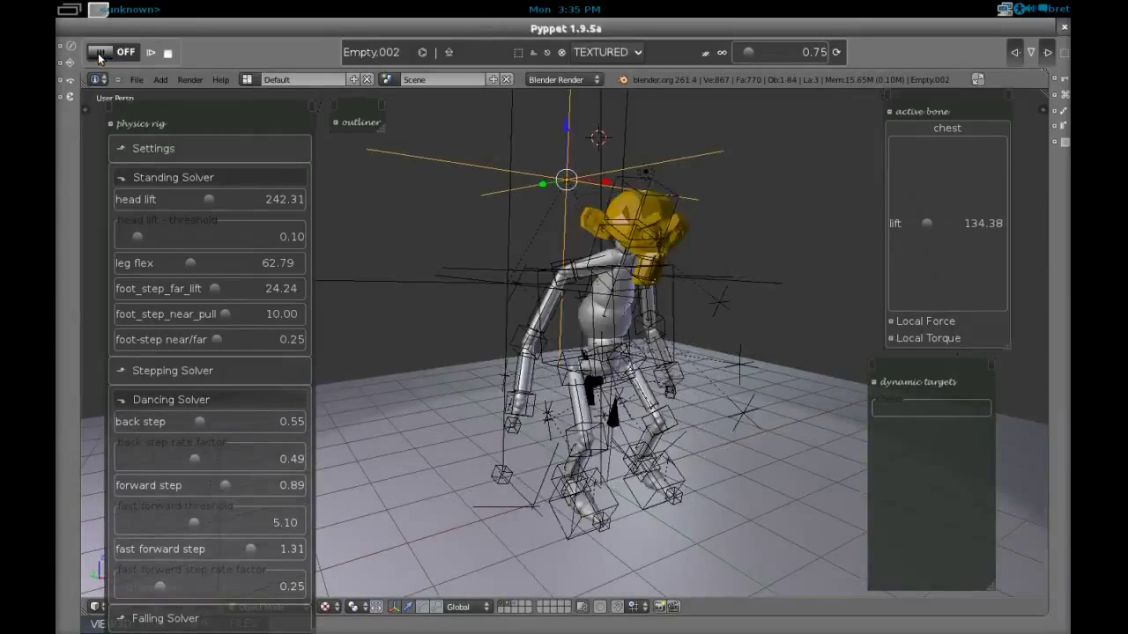
- Collapse the active bone panel, and set the standing leg flex to 27.91 and the Stepping Solver's on-step leg flex to 23.19
{"action": "left_click", "coordinate": [922, 111]}
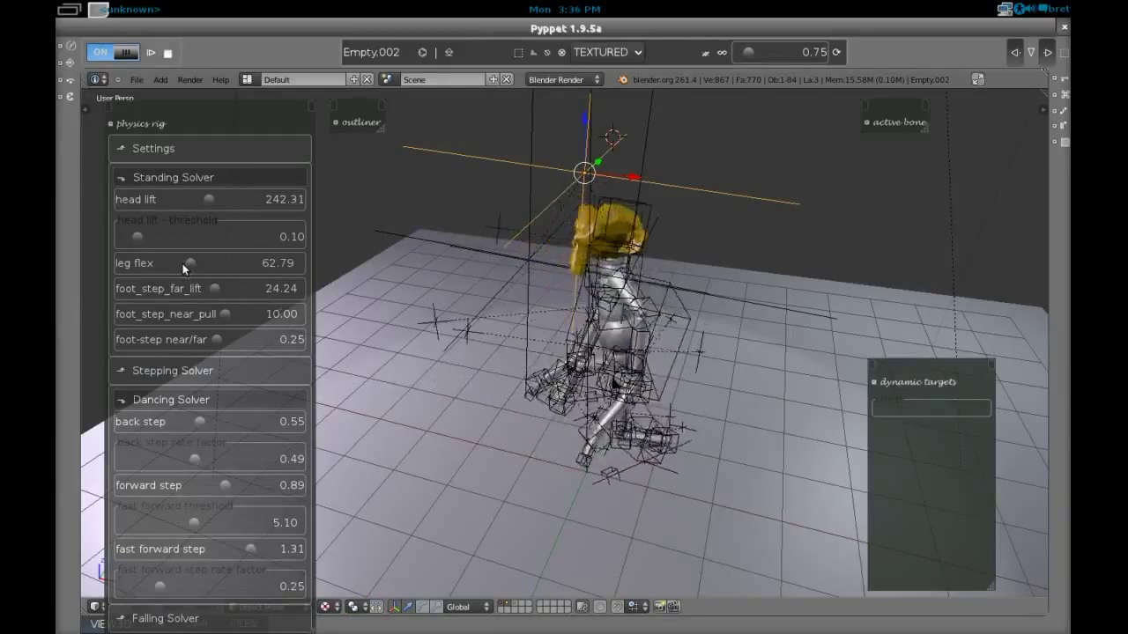
{"action": "left_click_drag", "start_coordinate": [183, 264], "coordinate": [180, 265]}
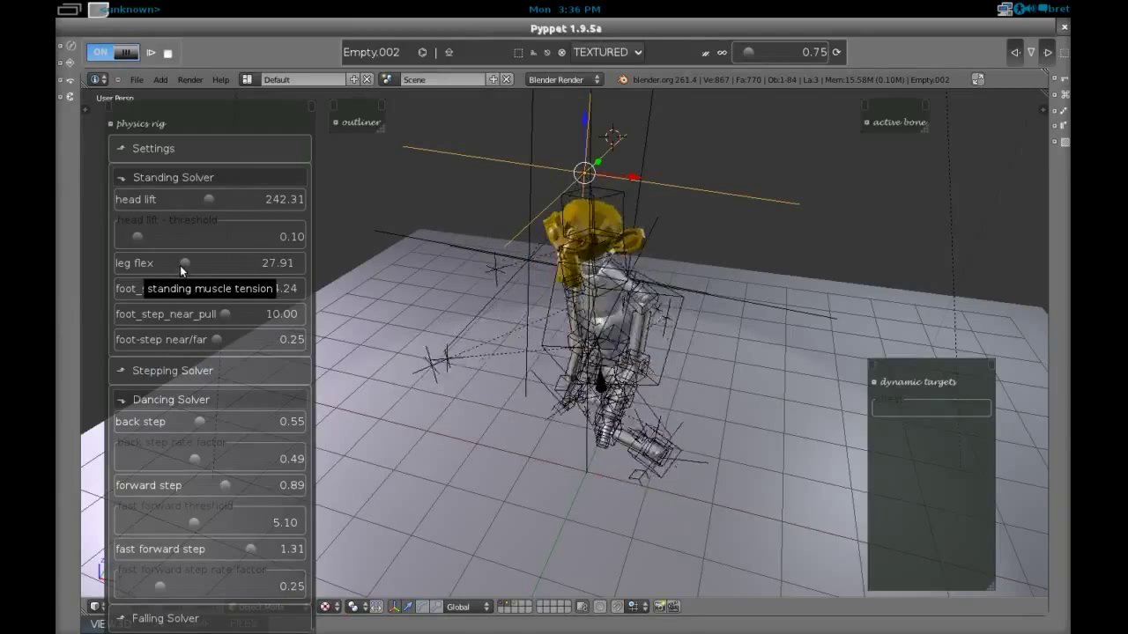
{"action": "left_click", "coordinate": [179, 371]}
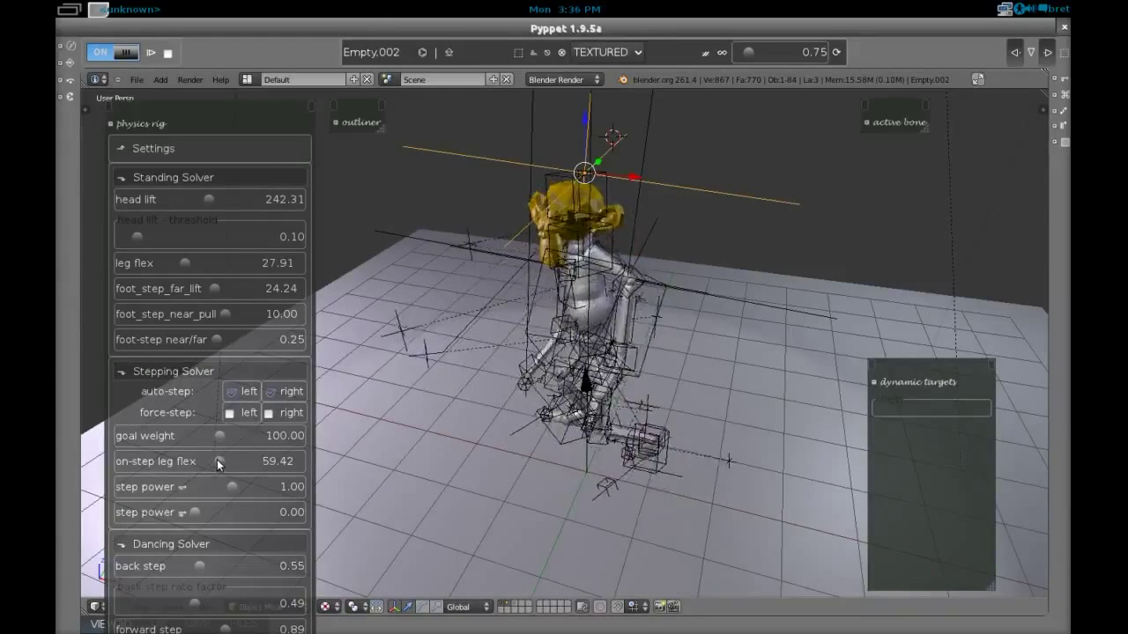
{"action": "left_click_drag", "start_coordinate": [216, 460], "coordinate": [216, 462]}
{"action": "middle_click_drag", "start_coordinate": [524, 343], "coordinate": [603, 336]}
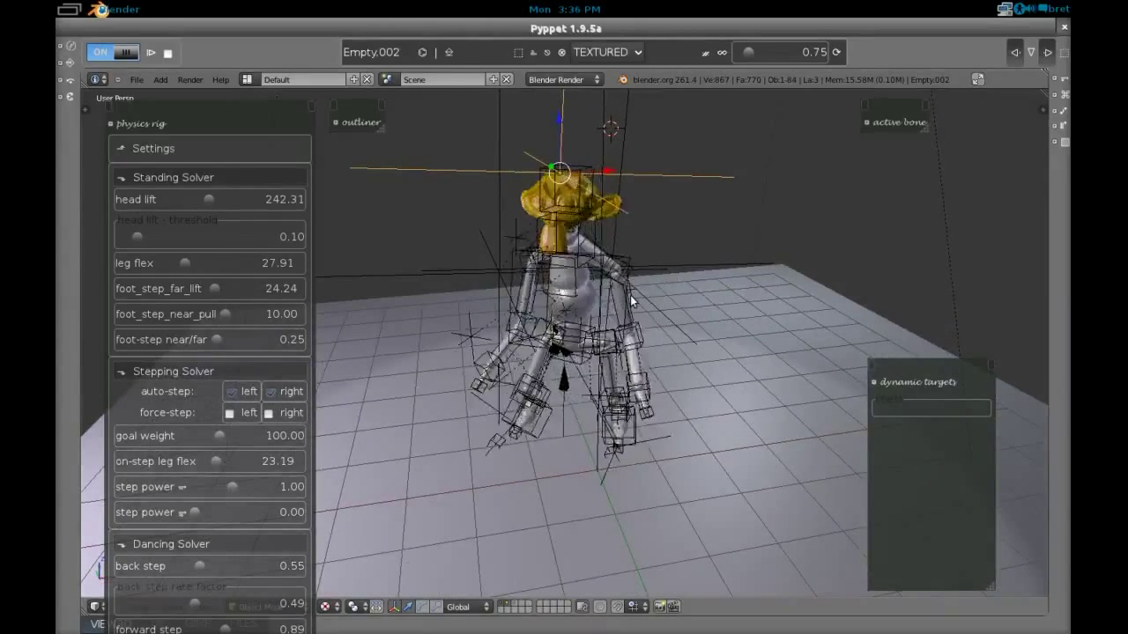
- Move and rotate the parent Empty above the head to make the creature turn and step with the new solver settings
{"action": "middle_click_drag", "start_coordinate": [630, 298], "coordinate": [522, 257]}
{"action": "key", "text": "g"}
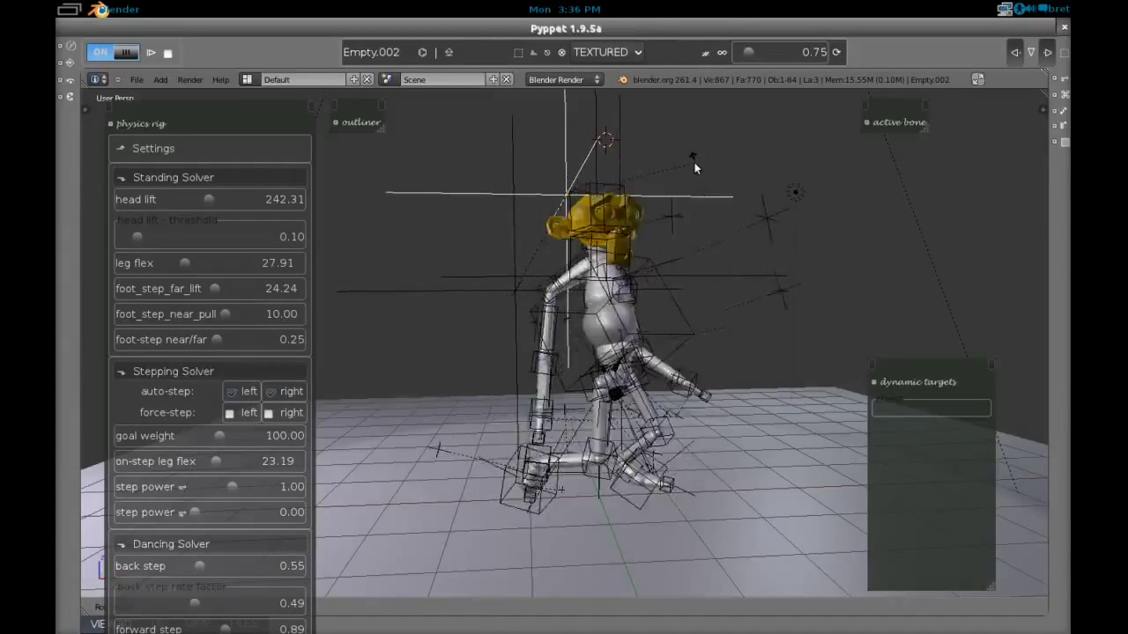
{"action": "left_click", "coordinate": [644, 249]}
{"action": "middle_click_drag", "start_coordinate": [643, 248], "coordinate": [587, 269]}
{"action": "key", "text": "g"}
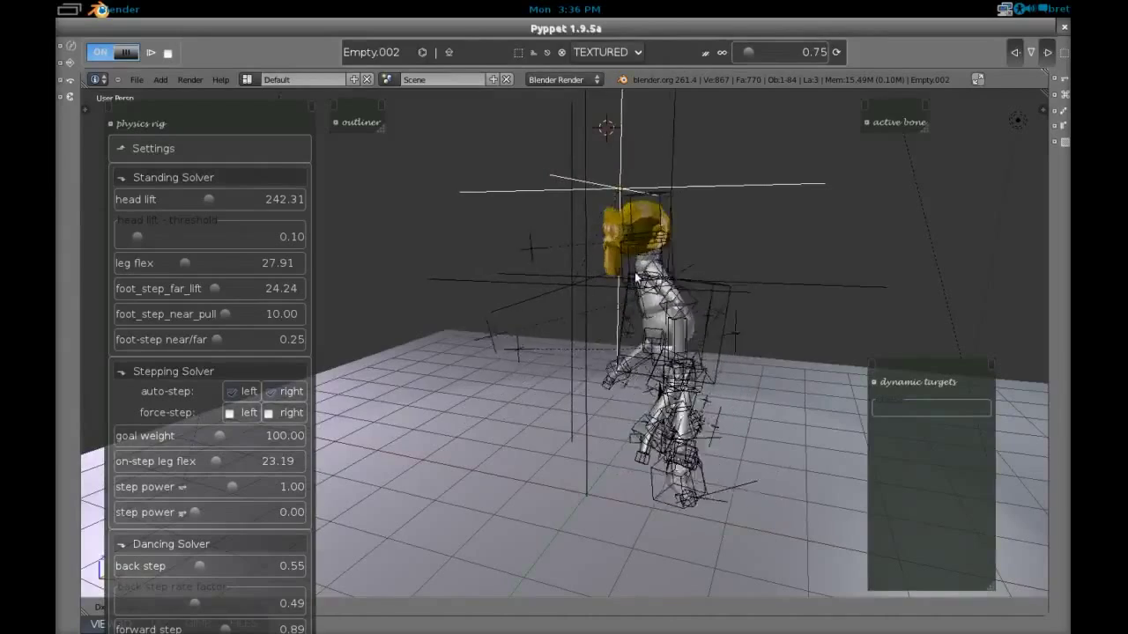
{"action": "left_click", "coordinate": [636, 277]}
- Move the parent Empty sideways and back across the floor to make the creature shift its stance
{"action": "middle_click_drag", "start_coordinate": [592, 365], "coordinate": [737, 354]}
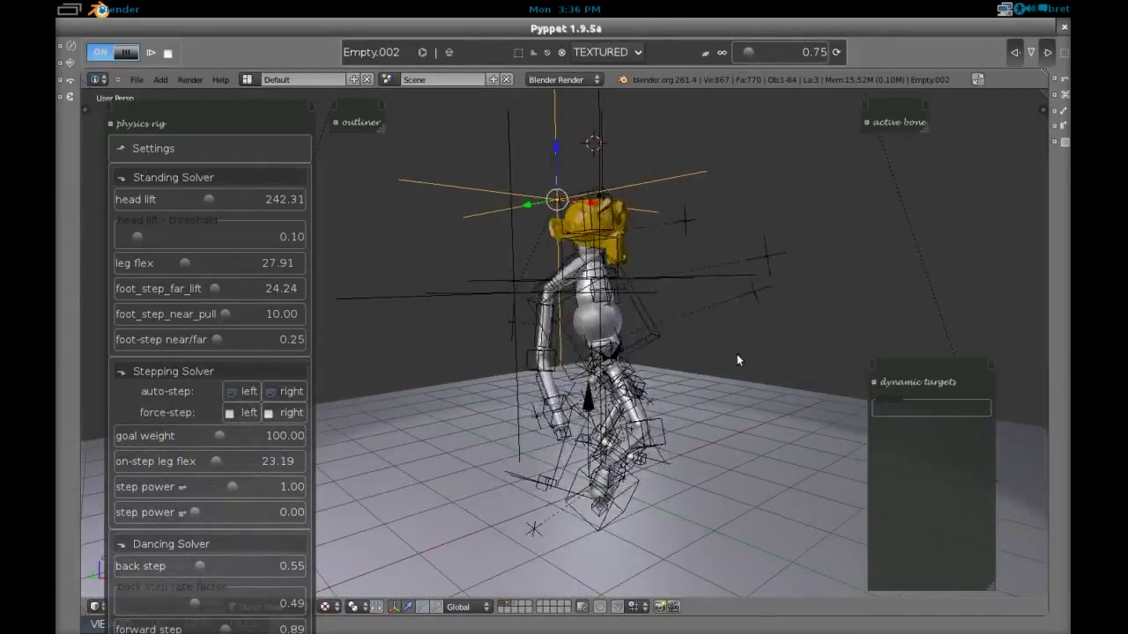
{"action": "middle_click_drag", "start_coordinate": [661, 417], "coordinate": [621, 385]}
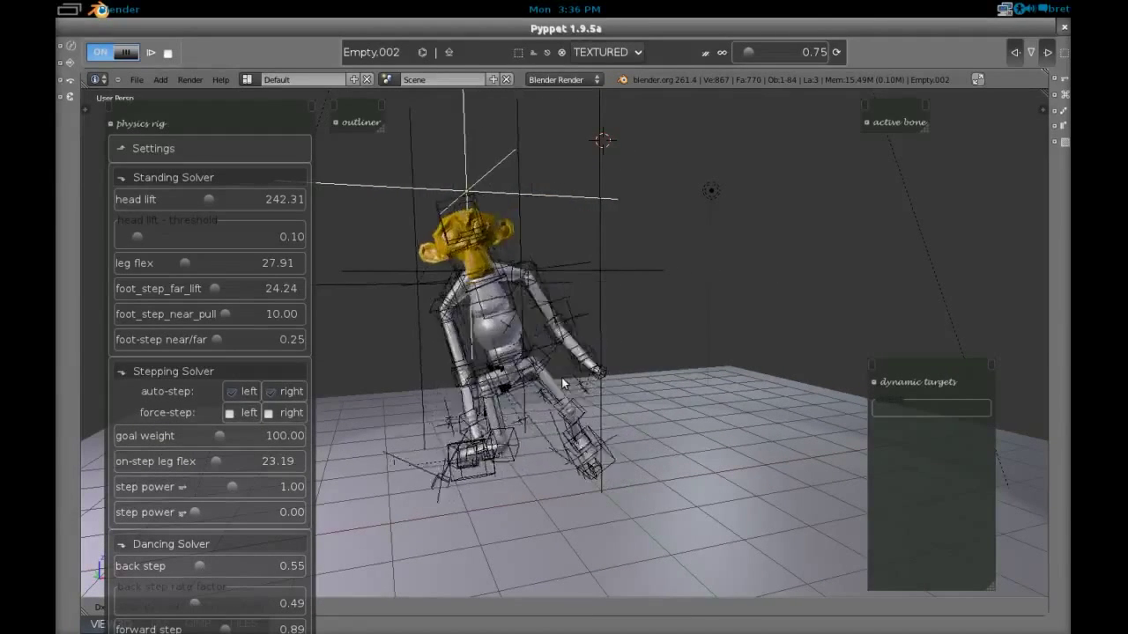
{"action": "right_click_drag", "start_coordinate": [561, 379], "coordinate": [550, 377]}
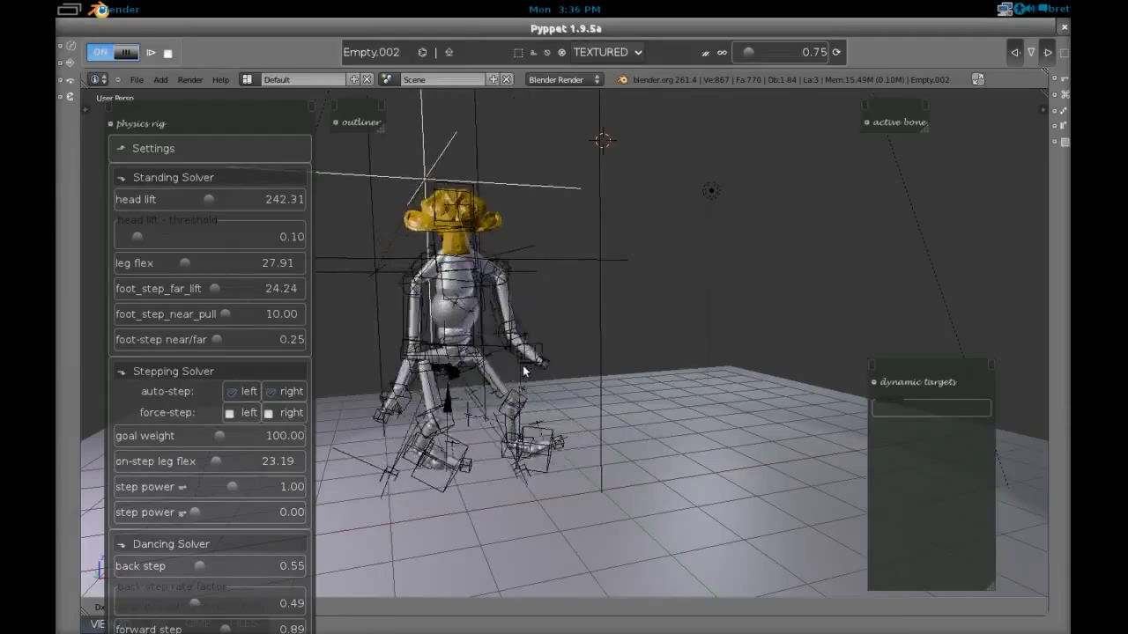
{"action": "left_click", "coordinate": [593, 368]}
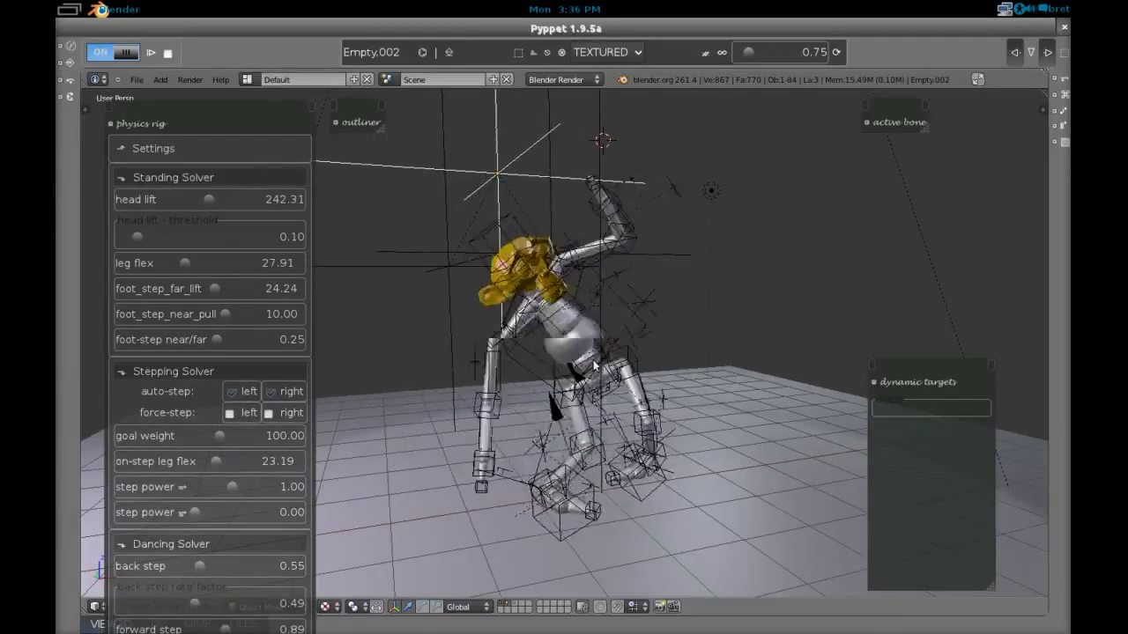
{"action": "middle_click_drag", "start_coordinate": [584, 394], "coordinate": [713, 414]}
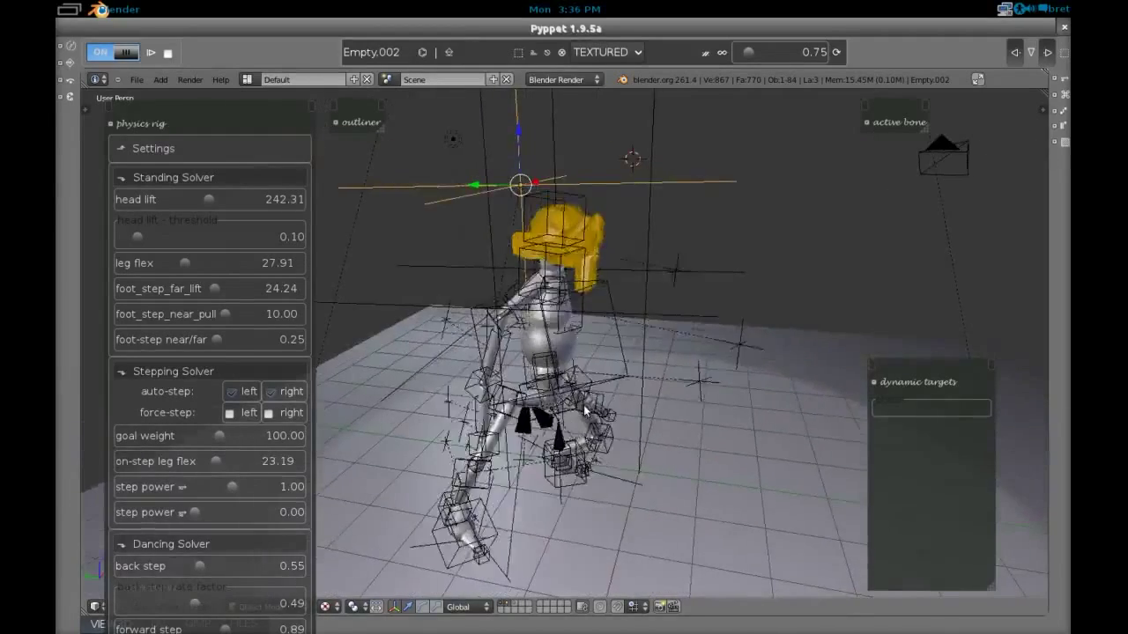
{"action": "middle_click_drag", "start_coordinate": [585, 408], "coordinate": [578, 407]}
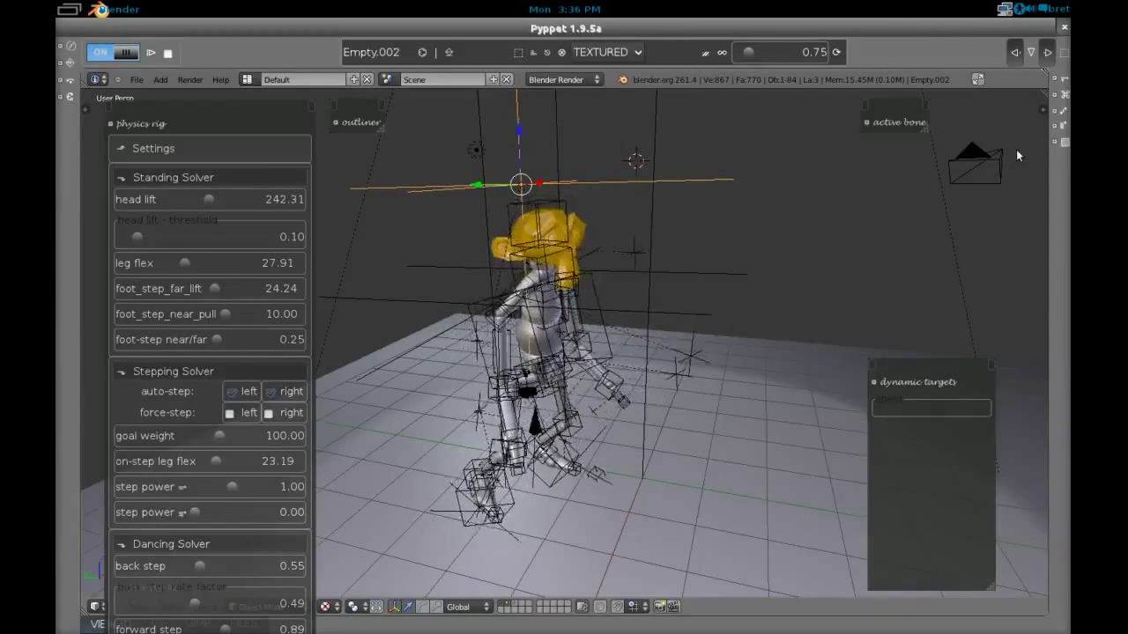
- Expand the devices panel with its axes and buttons, and collapse the dynamic targets panel
{"action": "left_click", "coordinate": [1064, 82]}
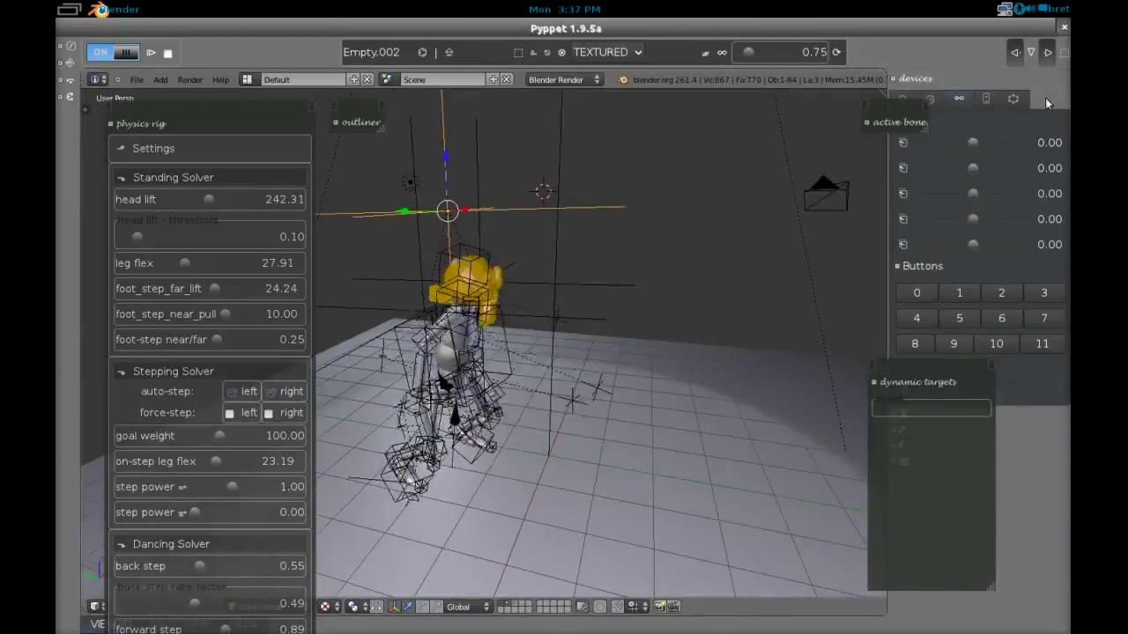
{"action": "left_click", "coordinate": [910, 382]}
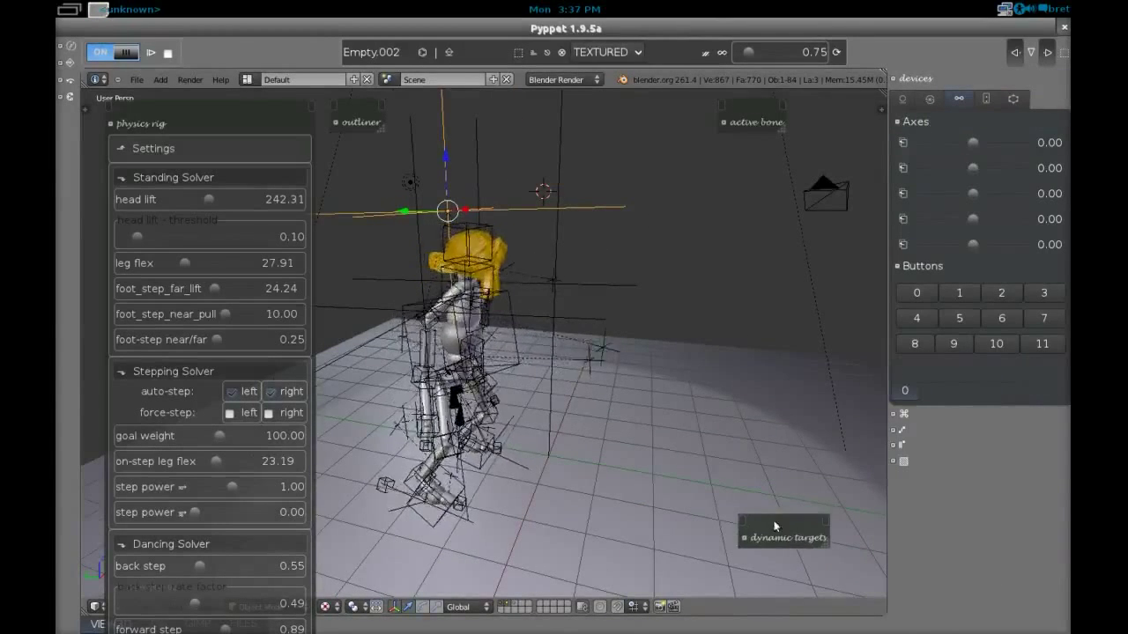